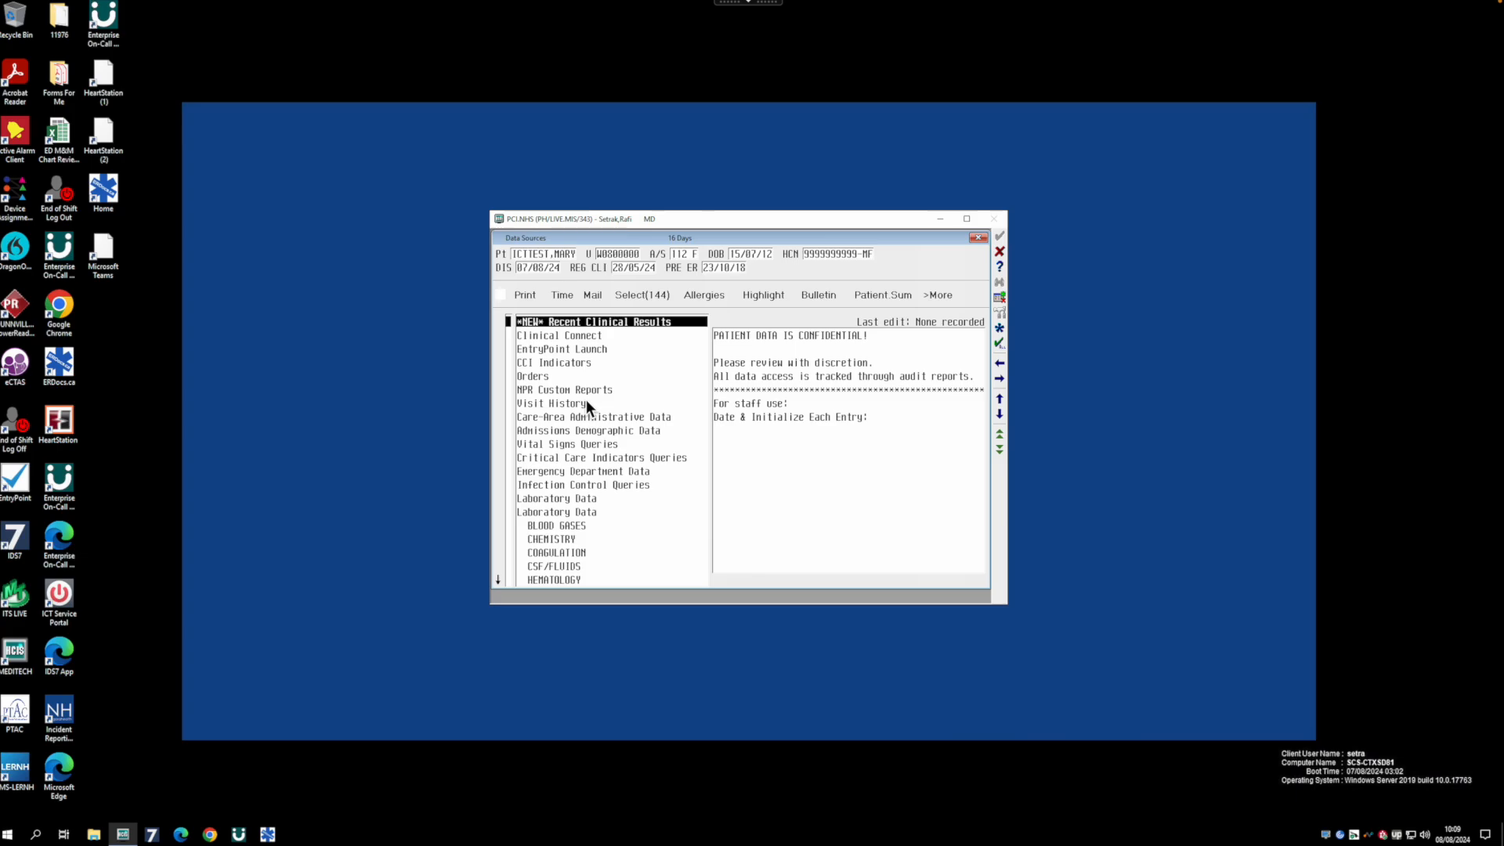
# Step: Look through the patient's data sources list from Recent Clinical Results to the departmental reports, then return to the first entry
pyautogui.click(596, 322)
pyautogui.press('Return')
pyautogui.press('Escape')
pyautogui.press('Escape')
pyautogui.press('pagedown')
pyautogui.press('pagedown')
pyautogui.press('pagedown')
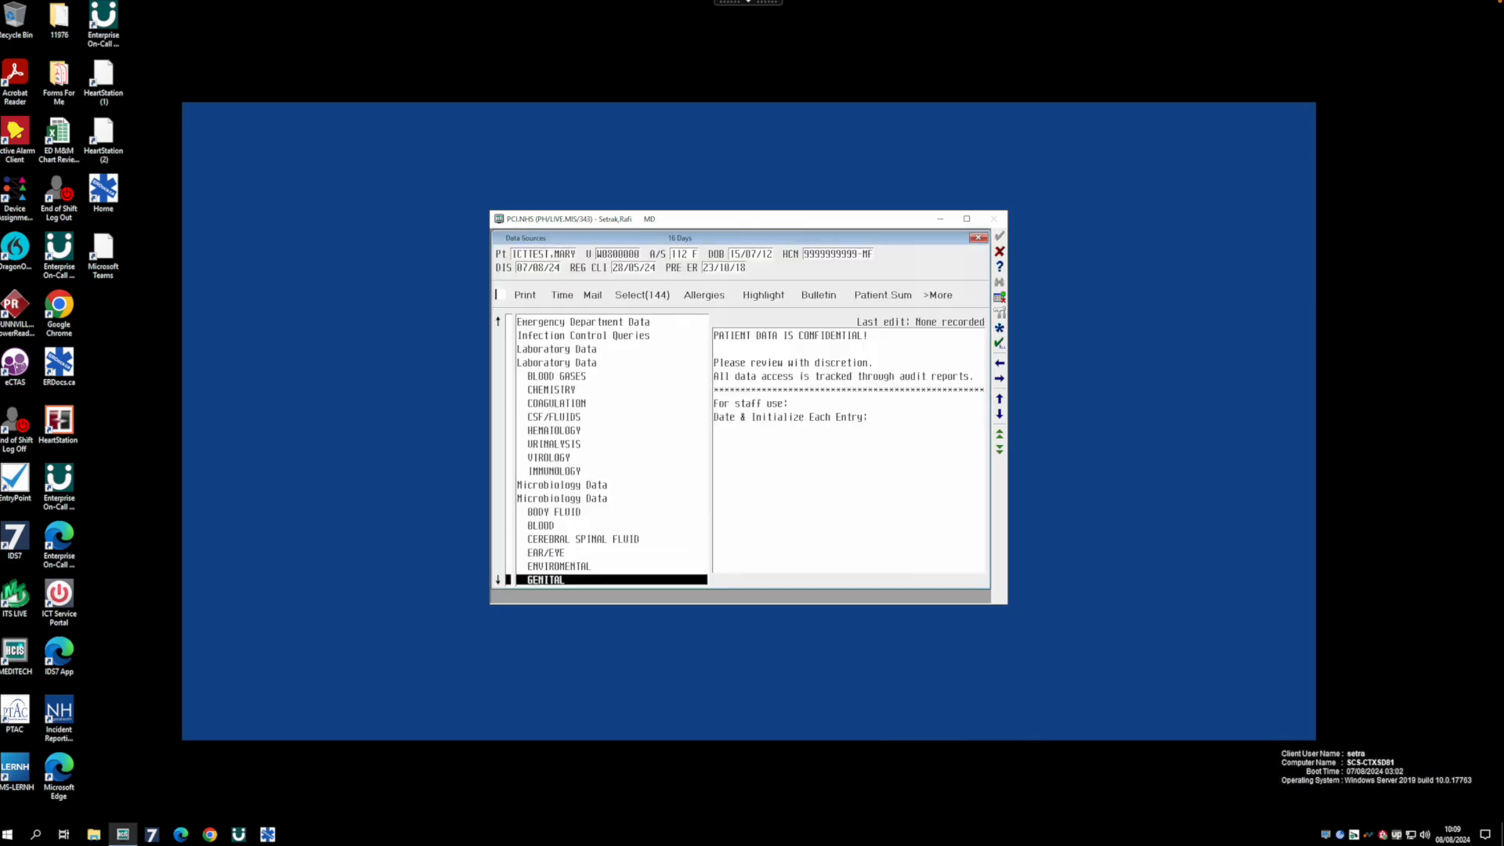
pyautogui.press('Up')
pyautogui.press('Up')
pyautogui.press('Up')
pyautogui.press('Up')
pyautogui.press('Down')
pyautogui.press('Down')
pyautogui.press('Down')
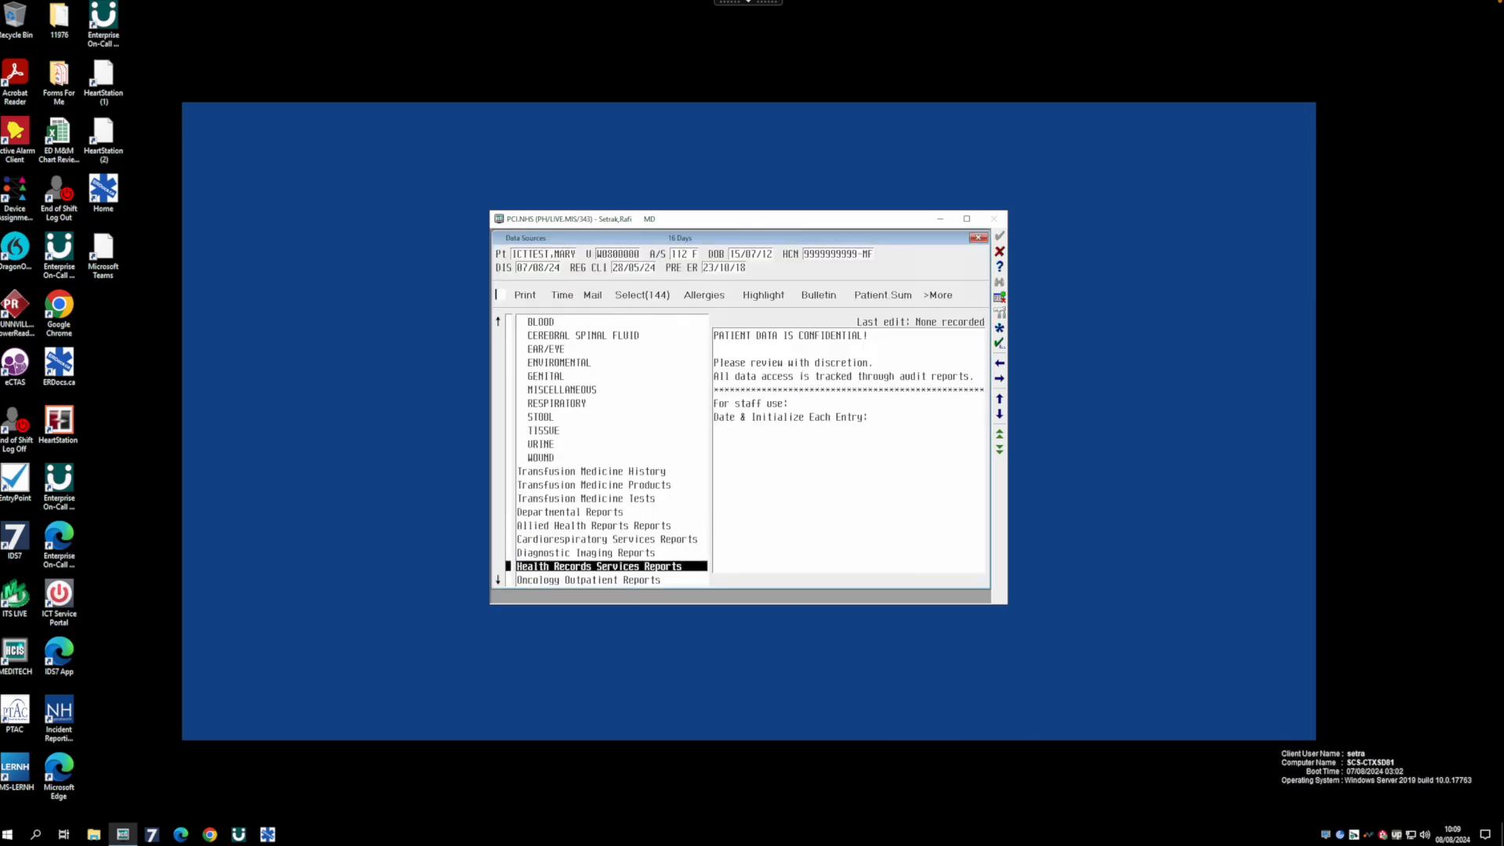
pyautogui.press('Return')
pyautogui.press('Escape')
pyautogui.press('Return')
pyautogui.press('Escape')
pyautogui.press('Up')
pyautogui.press('Up')
pyautogui.press('Return')
pyautogui.press('Escape')
pyautogui.press('Up')
pyautogui.press('Up')
pyautogui.press('Up')
pyautogui.press('Up')
pyautogui.press('Up')
pyautogui.press('Up')
pyautogui.press('Up')
pyautogui.press('Up')
pyautogui.press('Up')
pyautogui.press('Up')
pyautogui.press('Up')
pyautogui.press('Up')
pyautogui.press('Up')
pyautogui.press('Up')
pyautogui.press('Up')
pyautogui.press('Up')
pyautogui.press('Up')
pyautogui.press('Up')
pyautogui.press('Up')
pyautogui.press('Up')
pyautogui.press('Up')
pyautogui.press('Up')
pyautogui.press('Up')
pyautogui.press('Up')
pyautogui.press('Up')
pyautogui.press('Up')
pyautogui.press('Up')
pyautogui.press('Up')
pyautogui.press('Up')
pyautogui.press('Up')
pyautogui.press('Up')
pyautogui.press('Up')
pyautogui.press('Up')
pyautogui.press('Up')
pyautogui.press('Up')
pyautogui.press('Up')
pyautogui.press('Up')
pyautogui.press('Up')
pyautogui.press('Up')
pyautogui.press('Up')
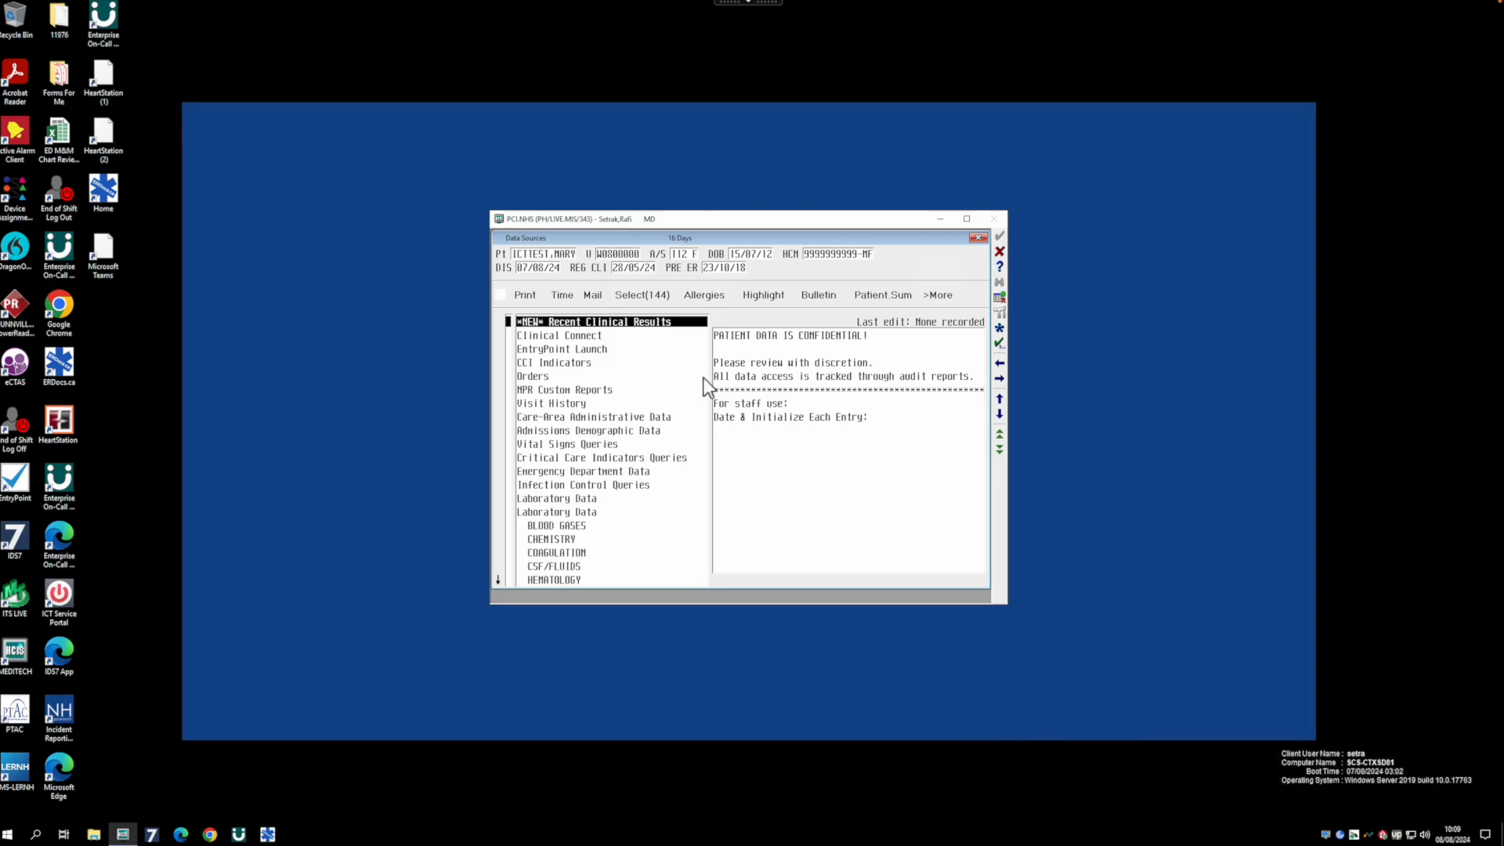
# Step: Launch EntryPoint for this patient from the data sources list
pyautogui.click(564, 350)
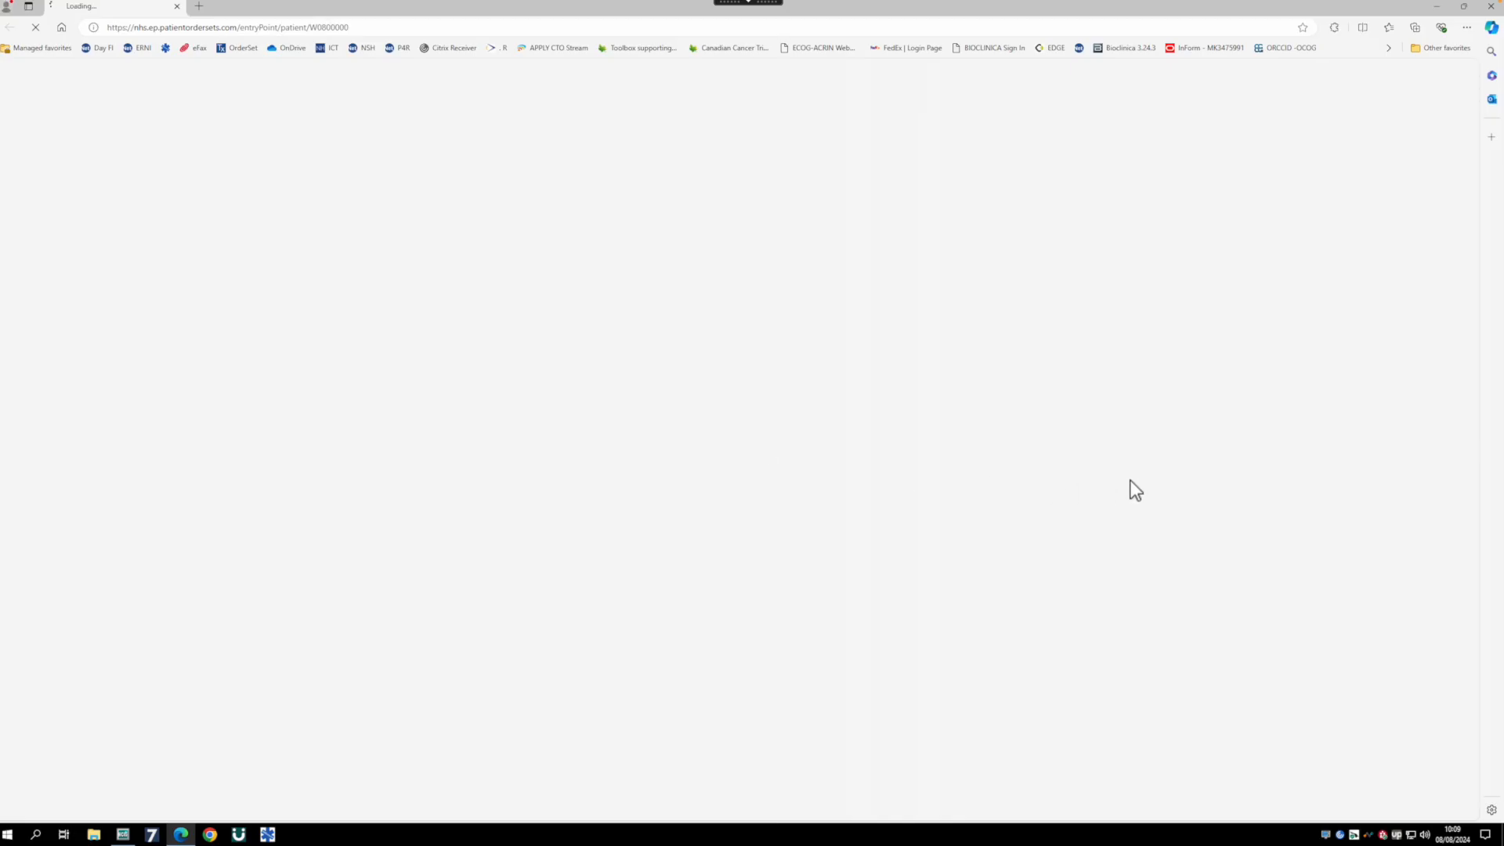
pyautogui.press('Return')
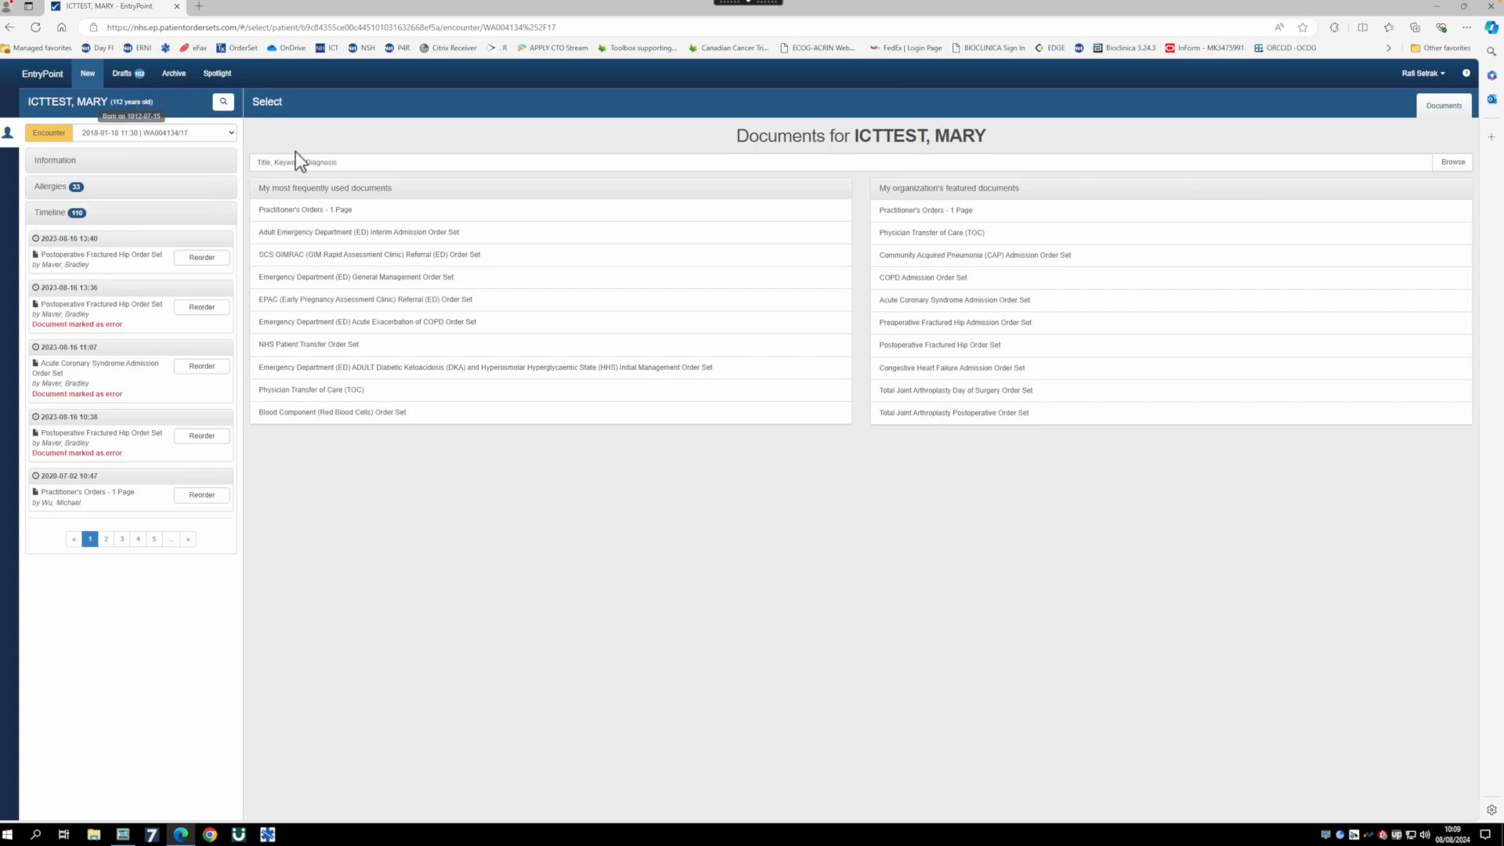
# Step: Search the documents for "(ED) Gener" and open the Emergency Department (ED) General Management Order Set
pyautogui.click(386, 162)
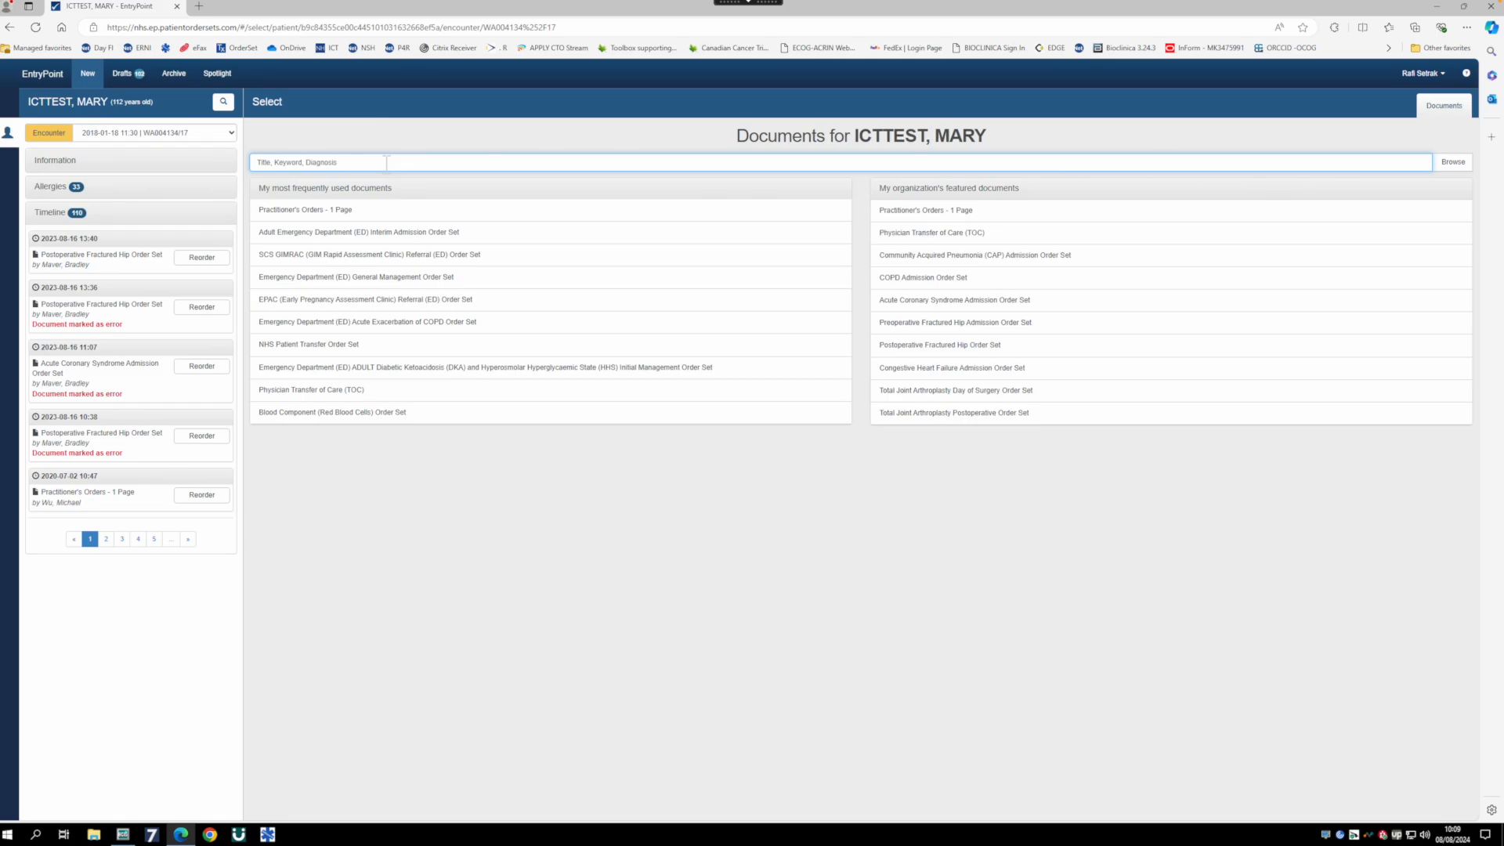
pyautogui.write('(ED)')
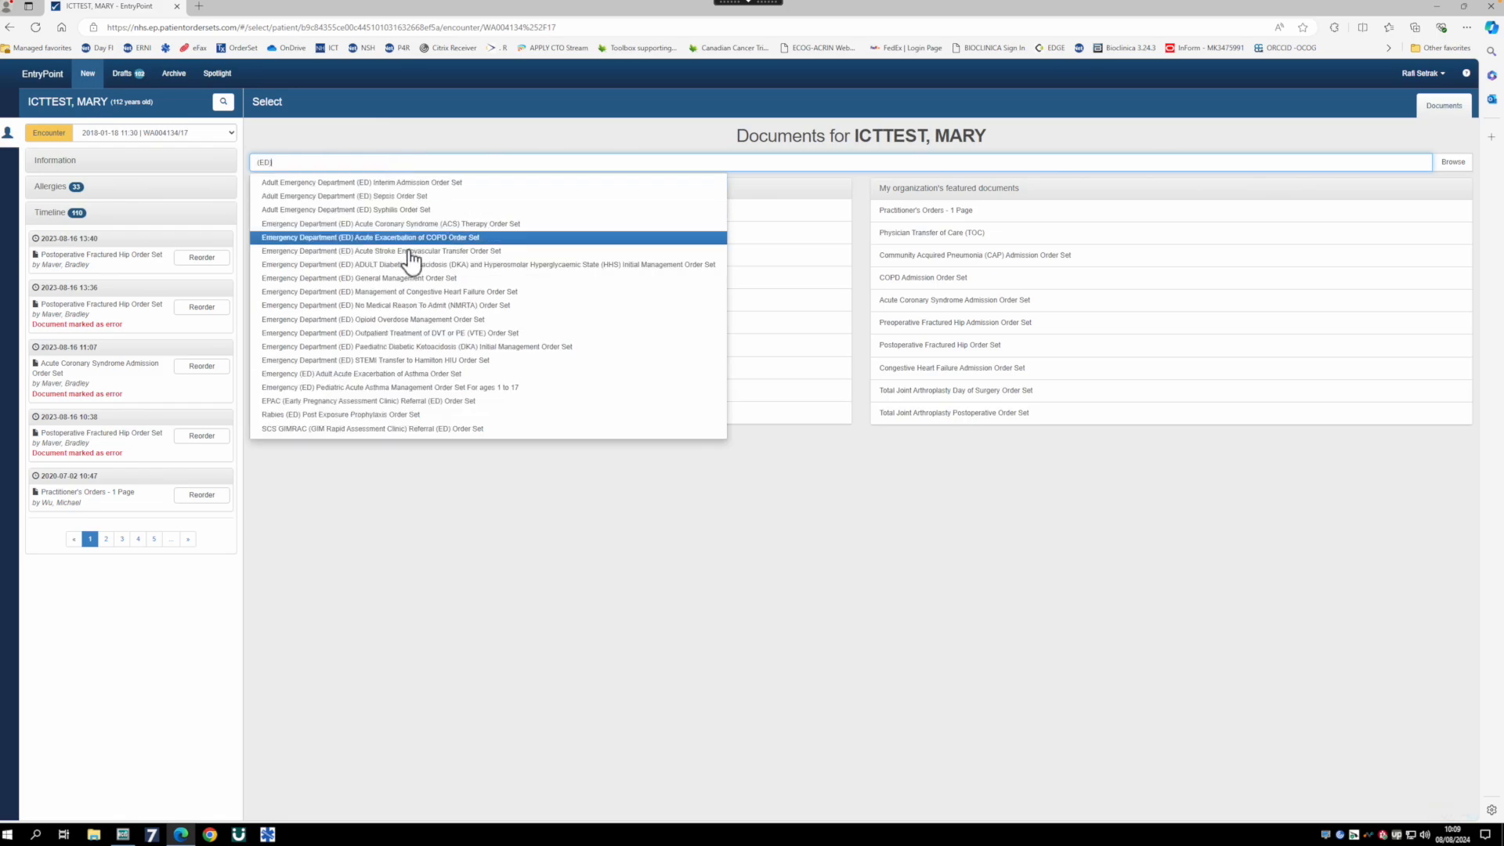
pyautogui.write(' Gener')
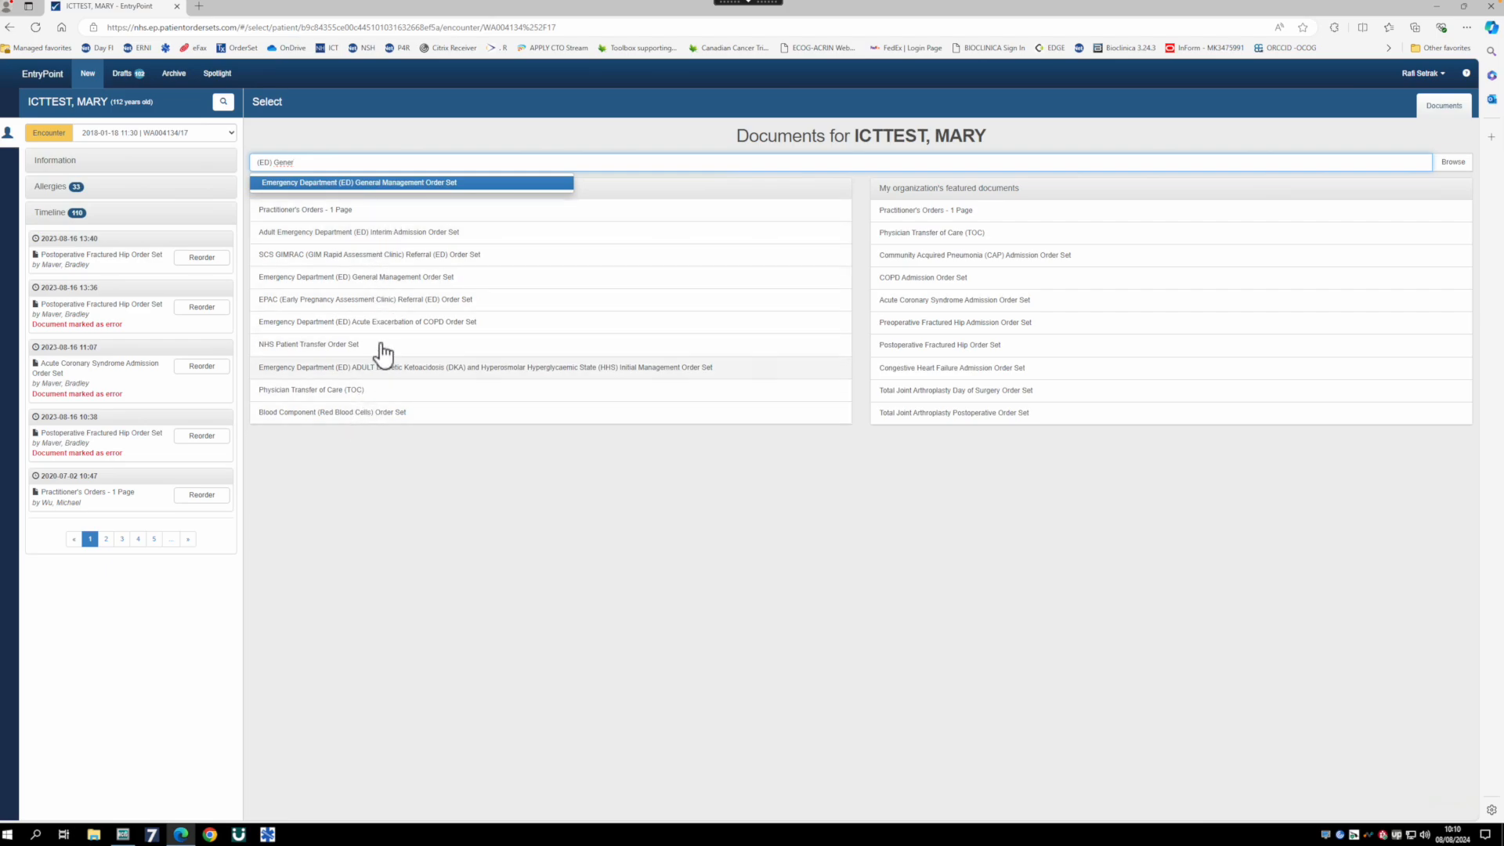
pyautogui.click(425, 186)
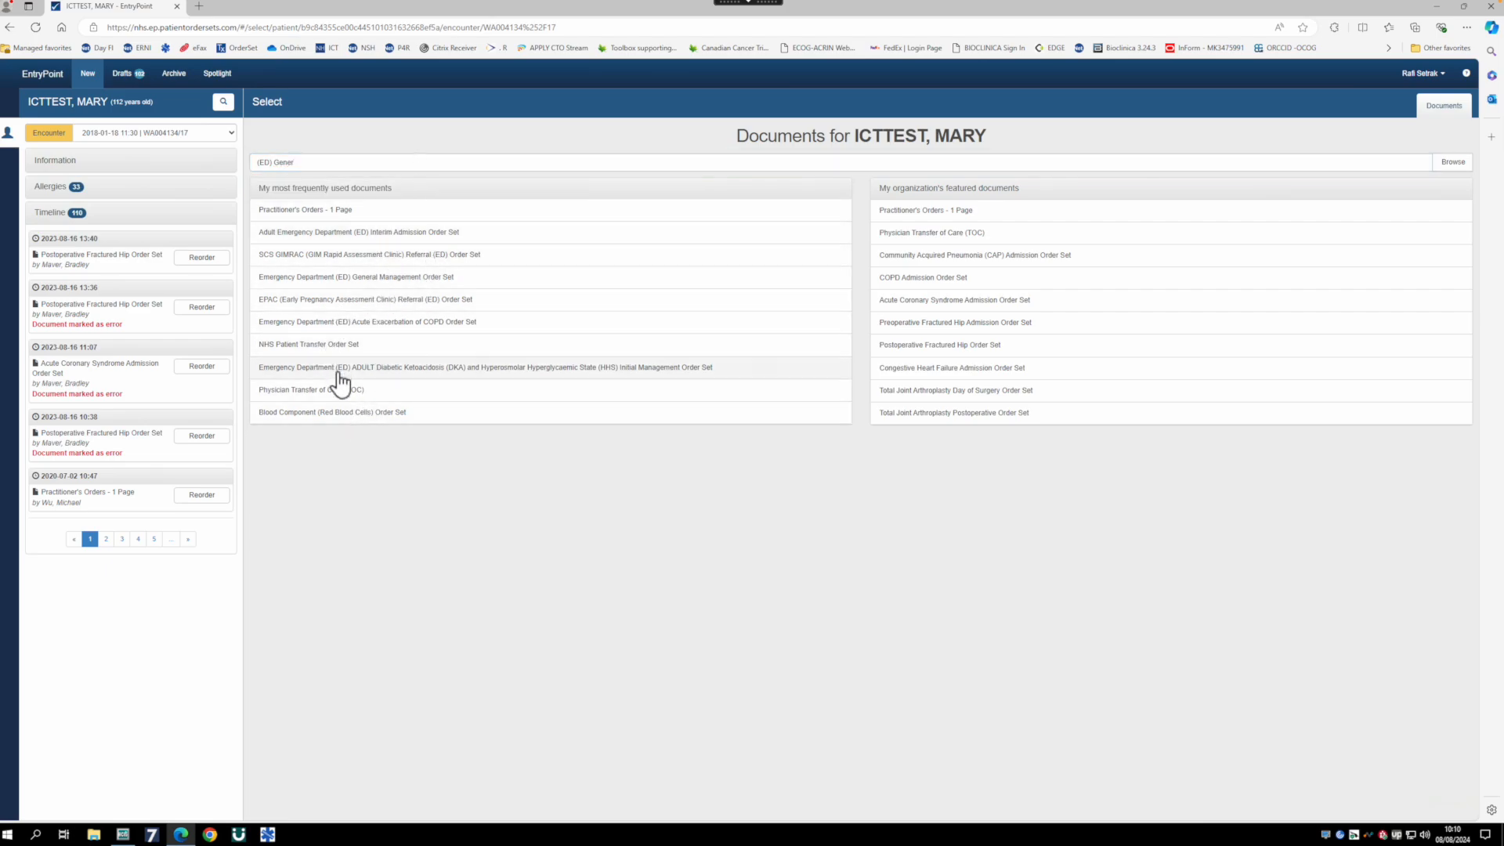
pyautogui.click(368, 279)
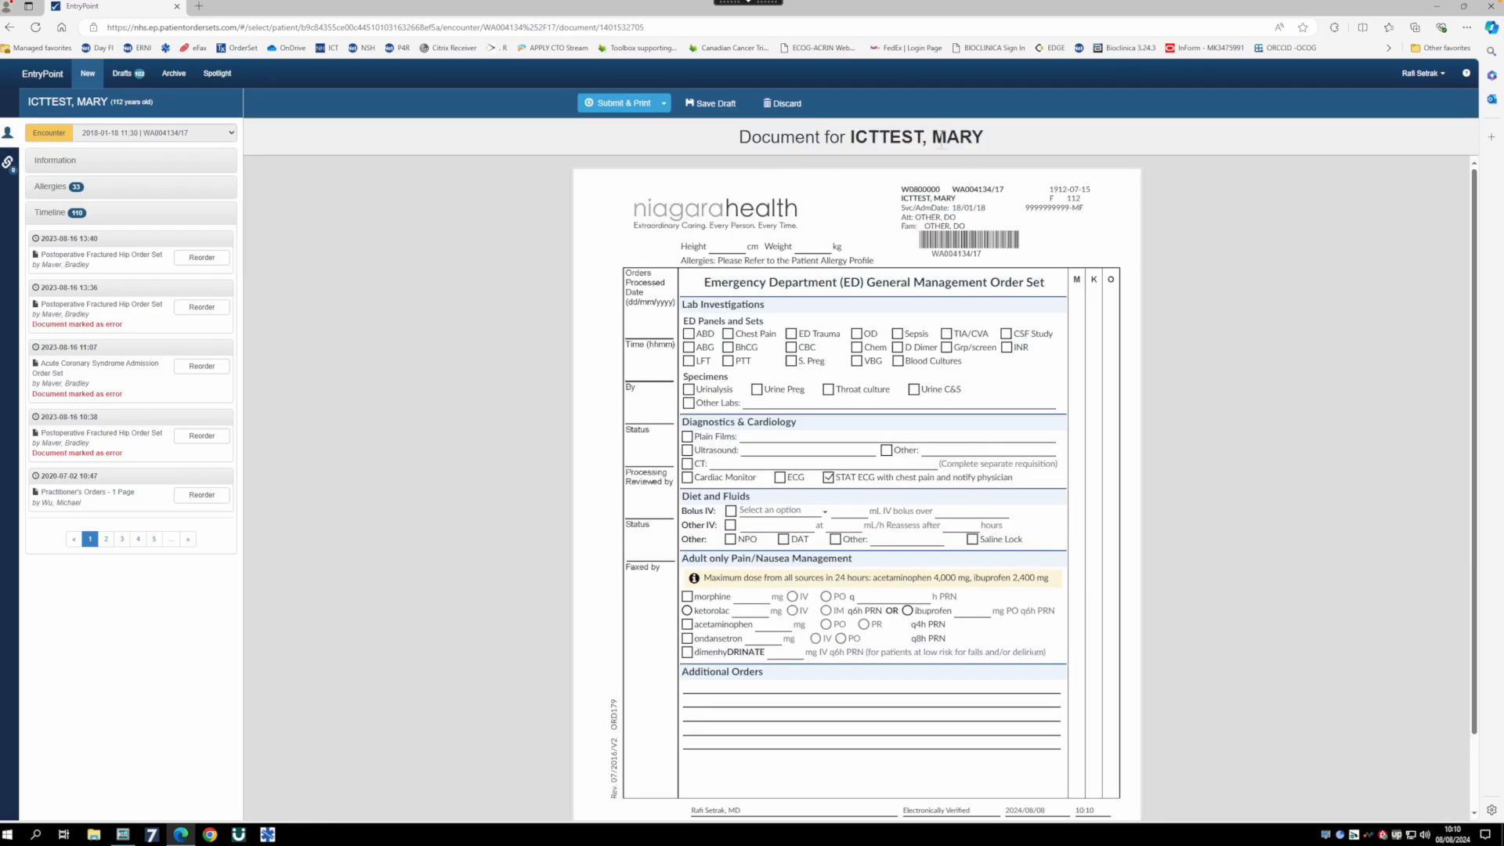
# Step: Order Urinalysis, Urine C&S and Blood Cultures under Lab Investigations
pyautogui.scroll(-1, 968, 554)
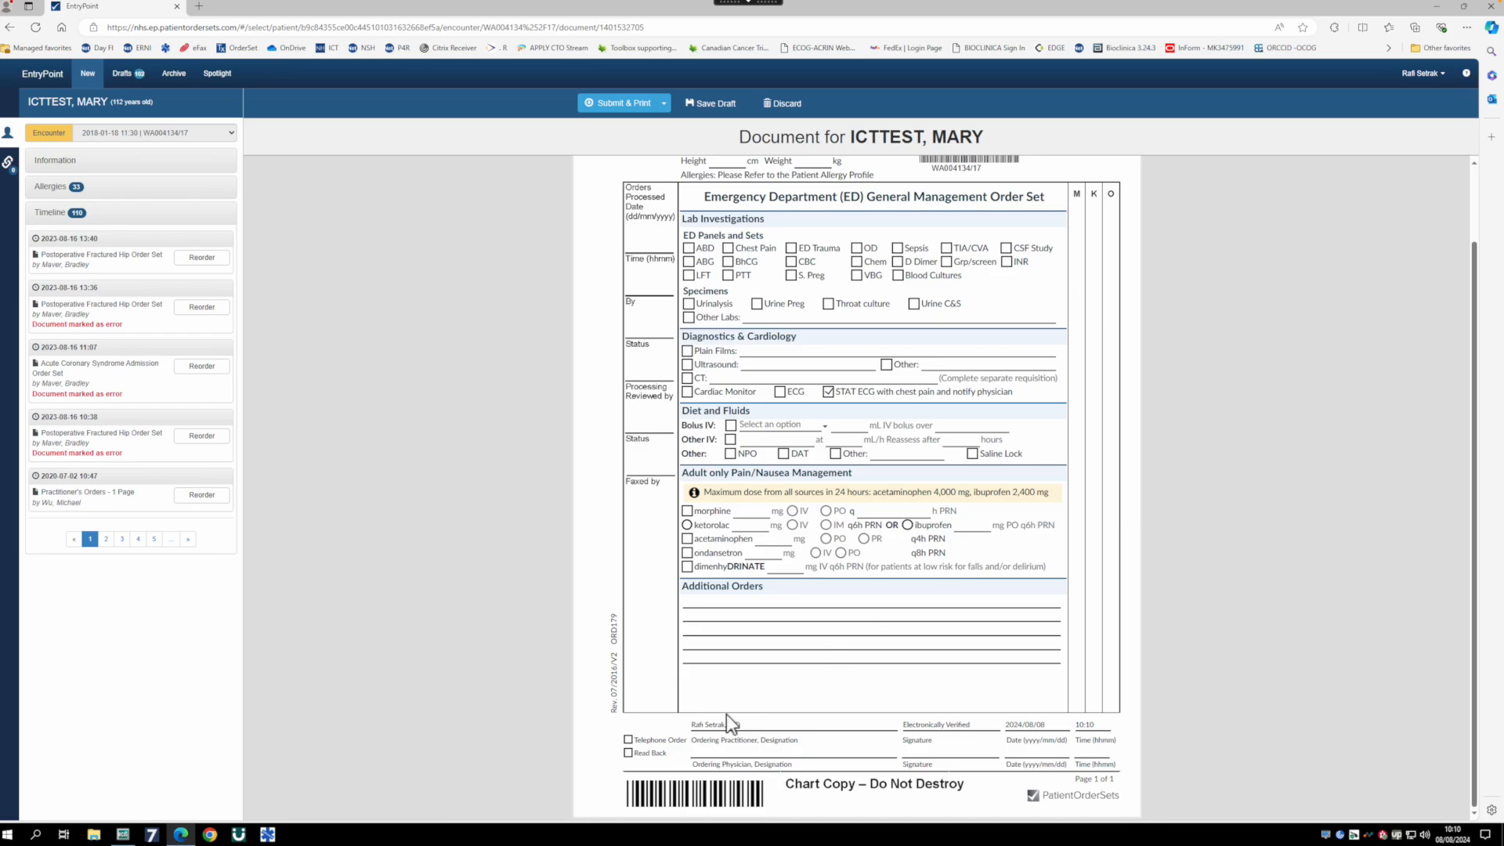
pyautogui.scroll(1, 942, 525)
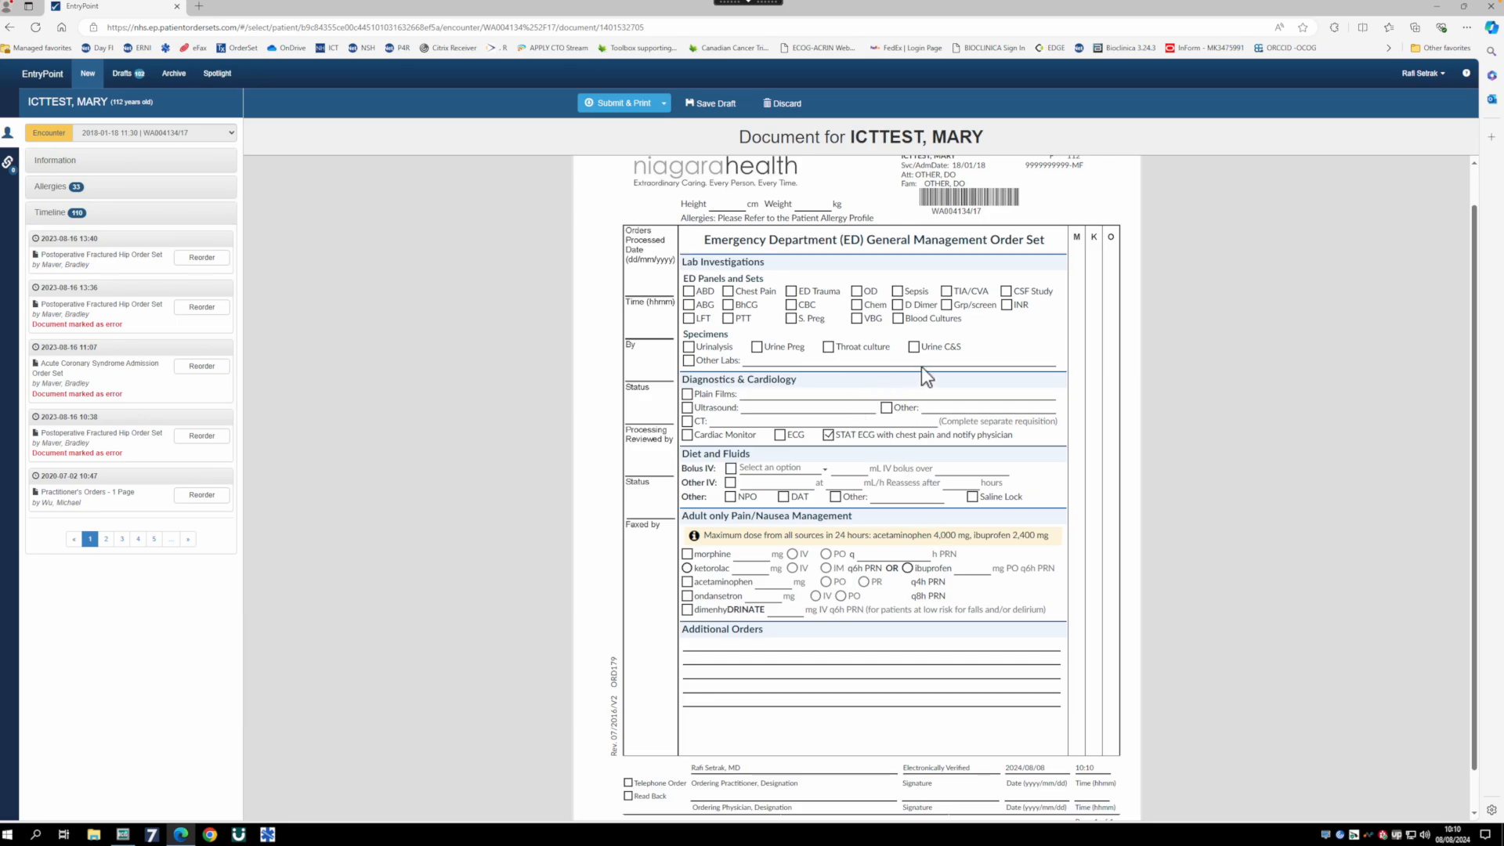
pyautogui.click(688, 347)
pyautogui.click(913, 346)
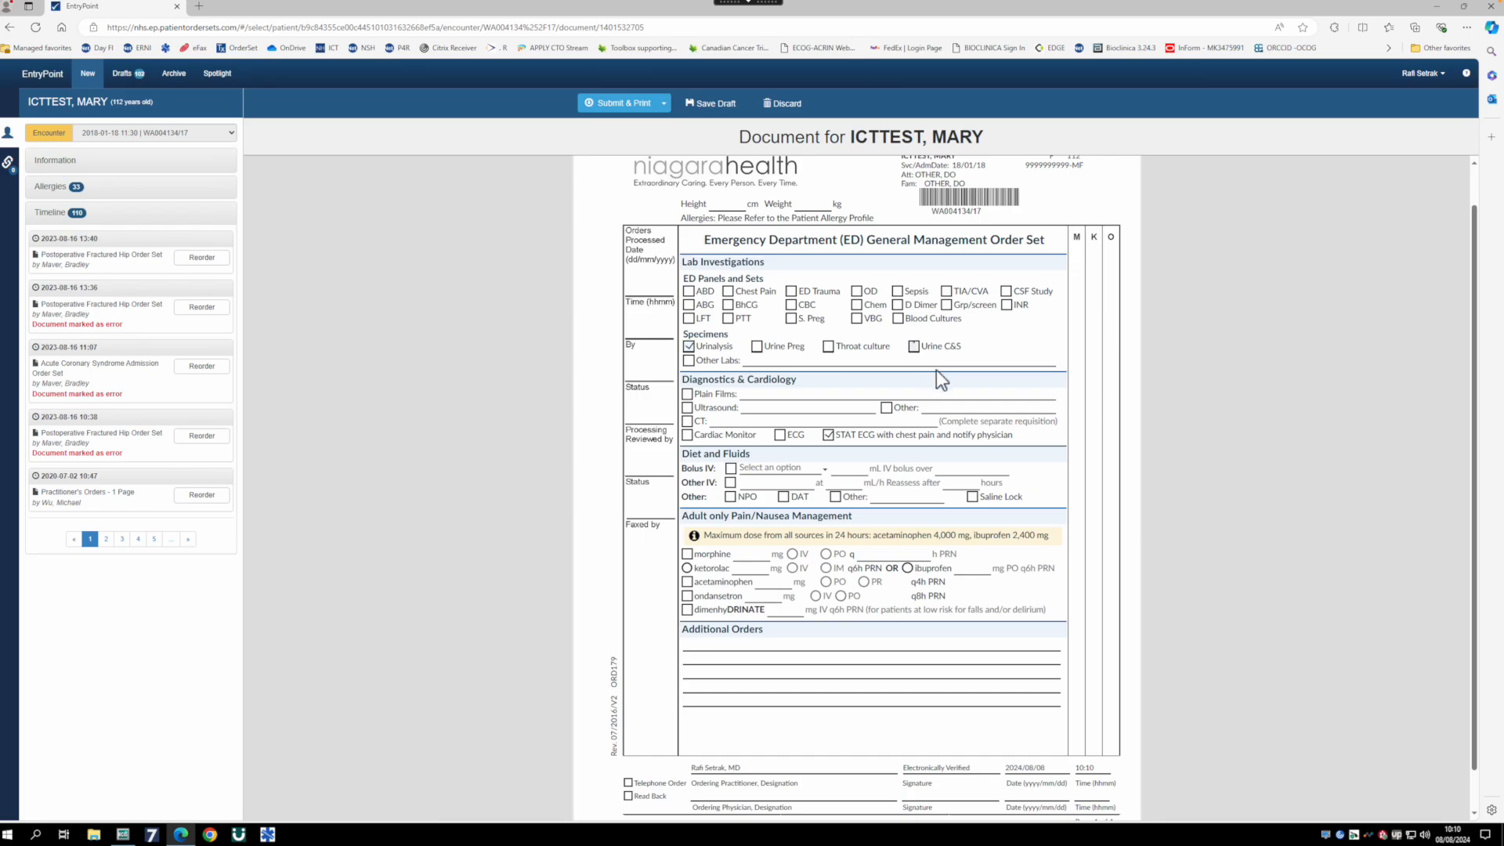
pyautogui.click(901, 320)
# Step: Order a plain film "CXR" and a CT "Renal Colic" under Diagnostics & Cardiology
pyautogui.click(784, 396)
pyautogui.write('C')
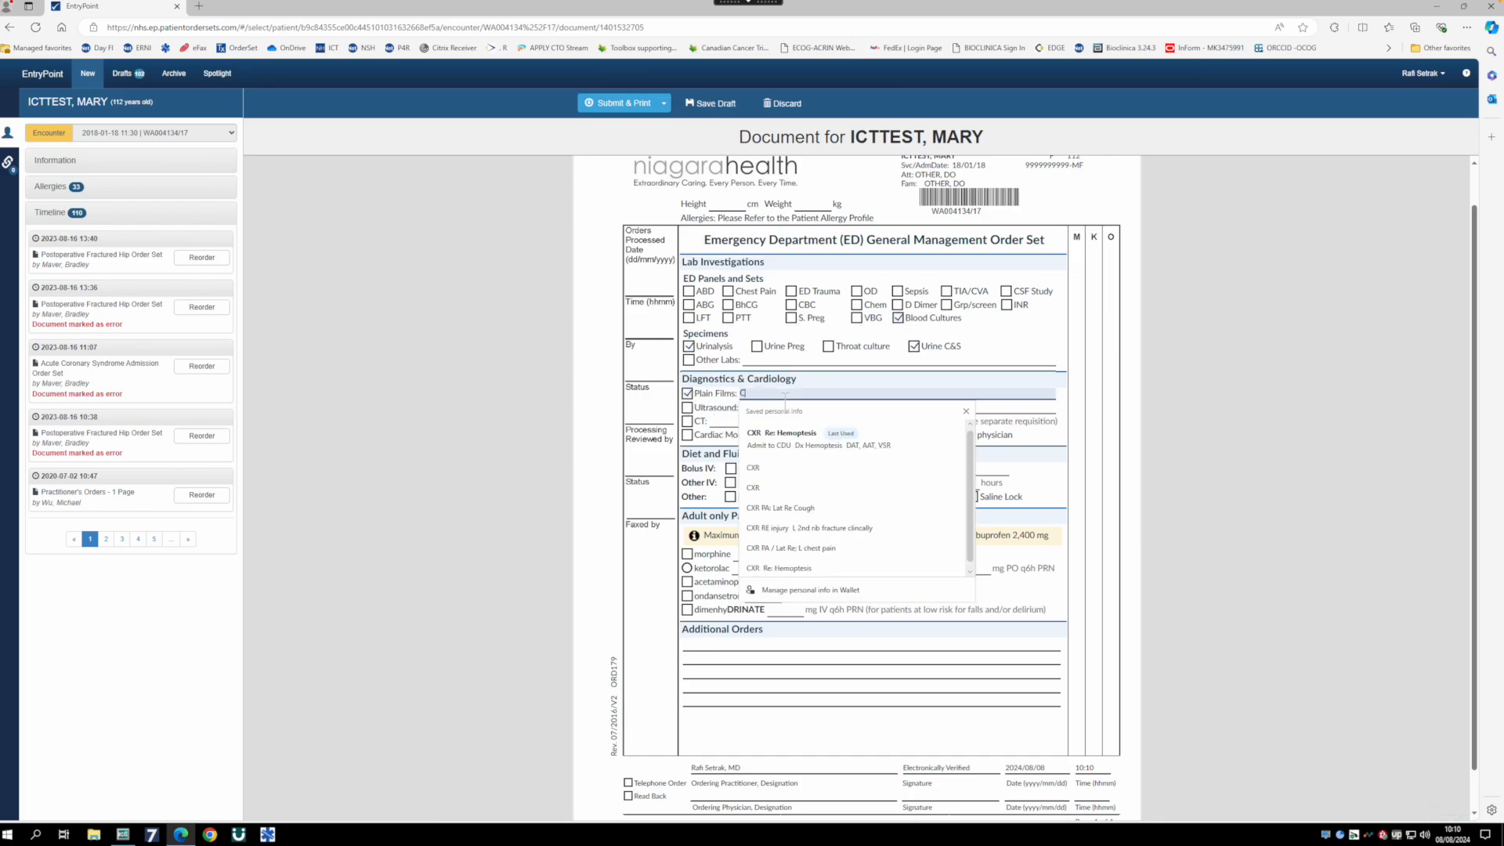
pyautogui.write('XR')
pyautogui.click(688, 423)
pyautogui.click(746, 423)
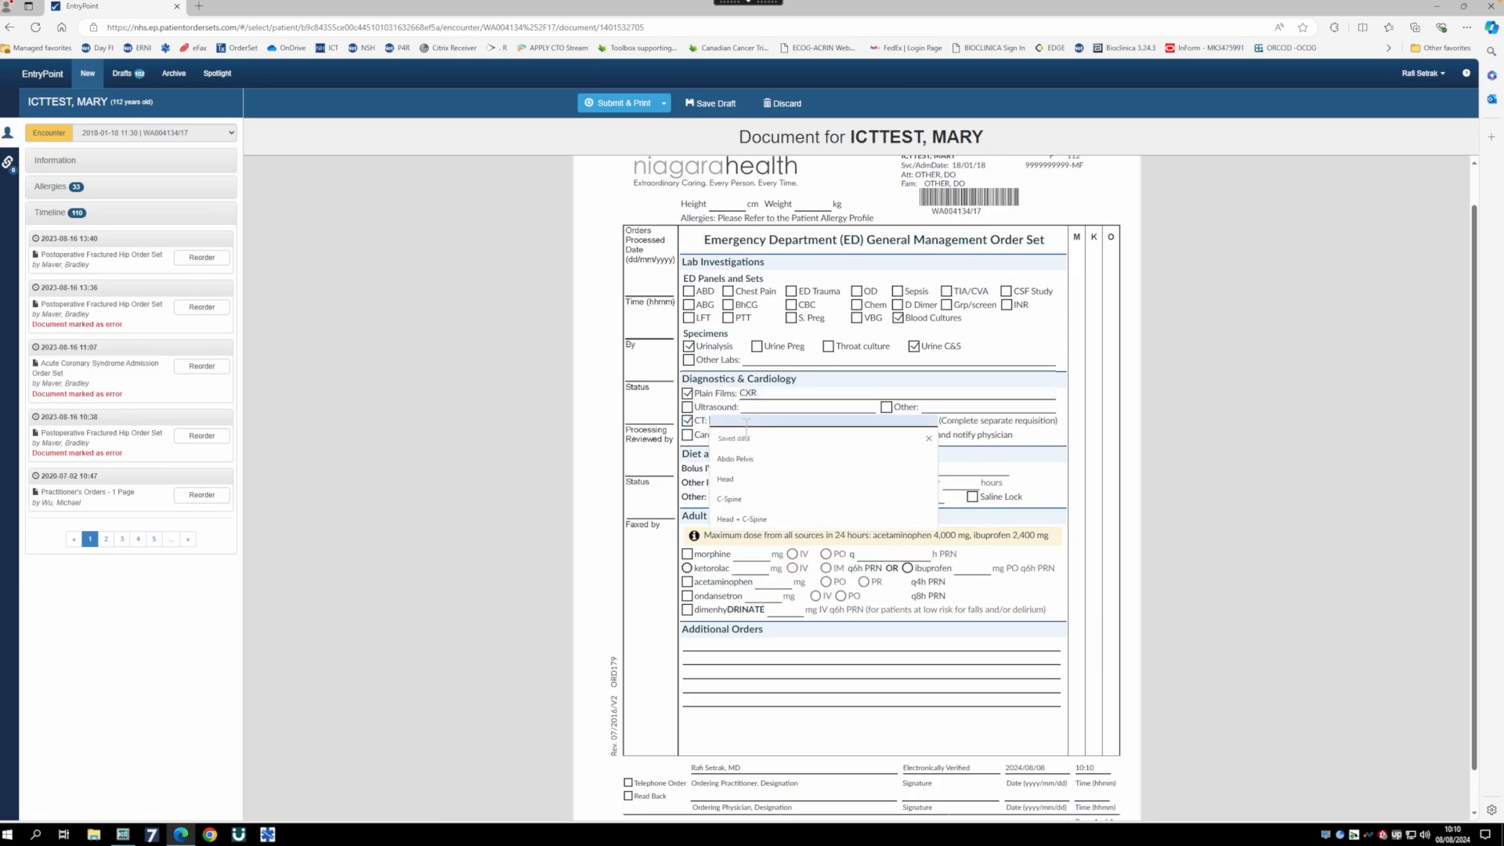
pyautogui.write('Renal Col')
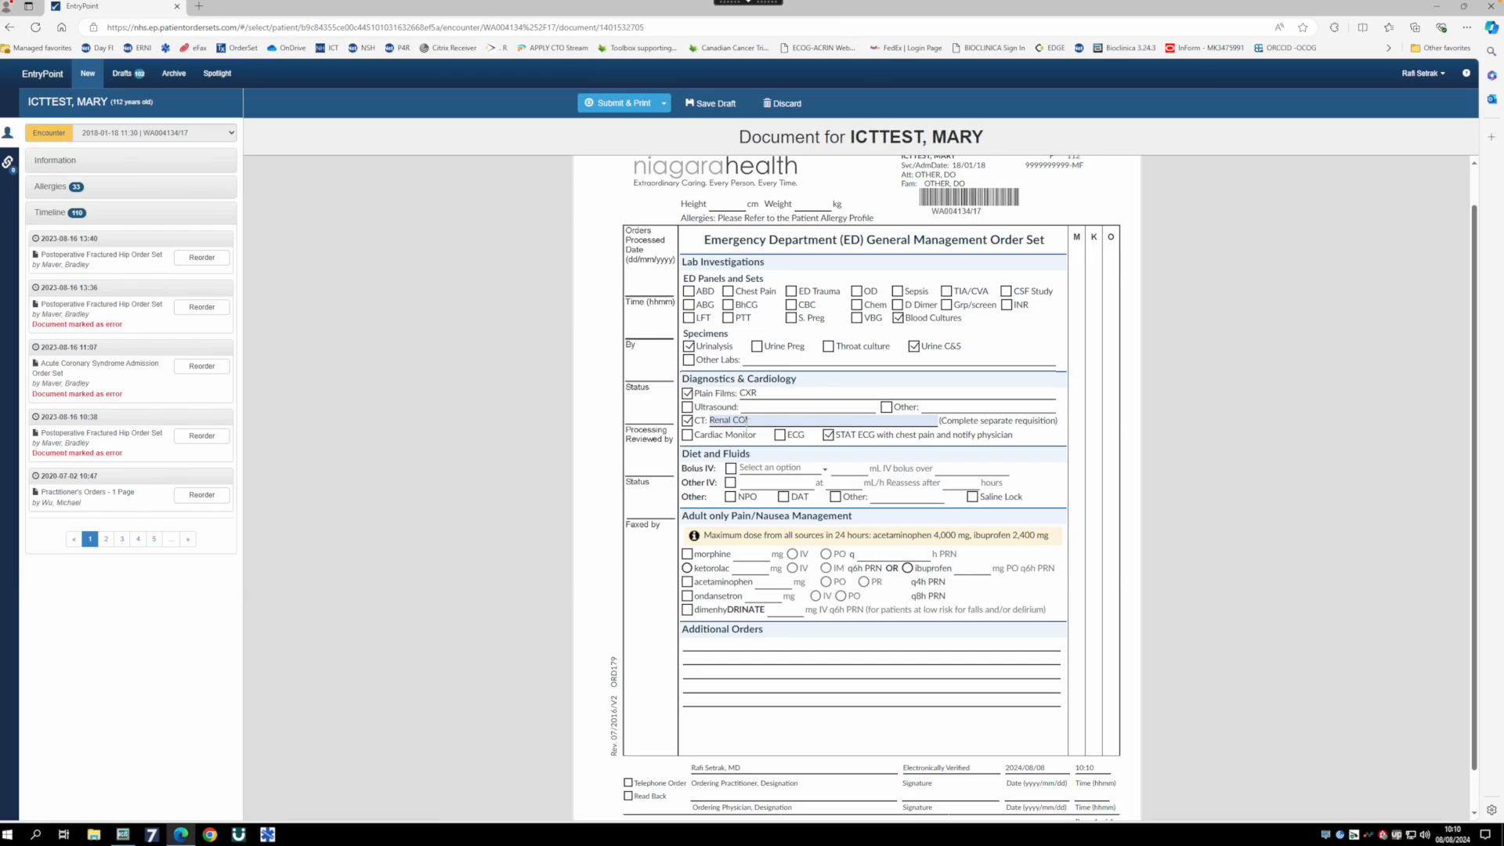
pyautogui.write('ic')
# Step: Order a bolus IV of sodium chloride 0.9%, 1000 mL over 1hr
pyautogui.click(730, 468)
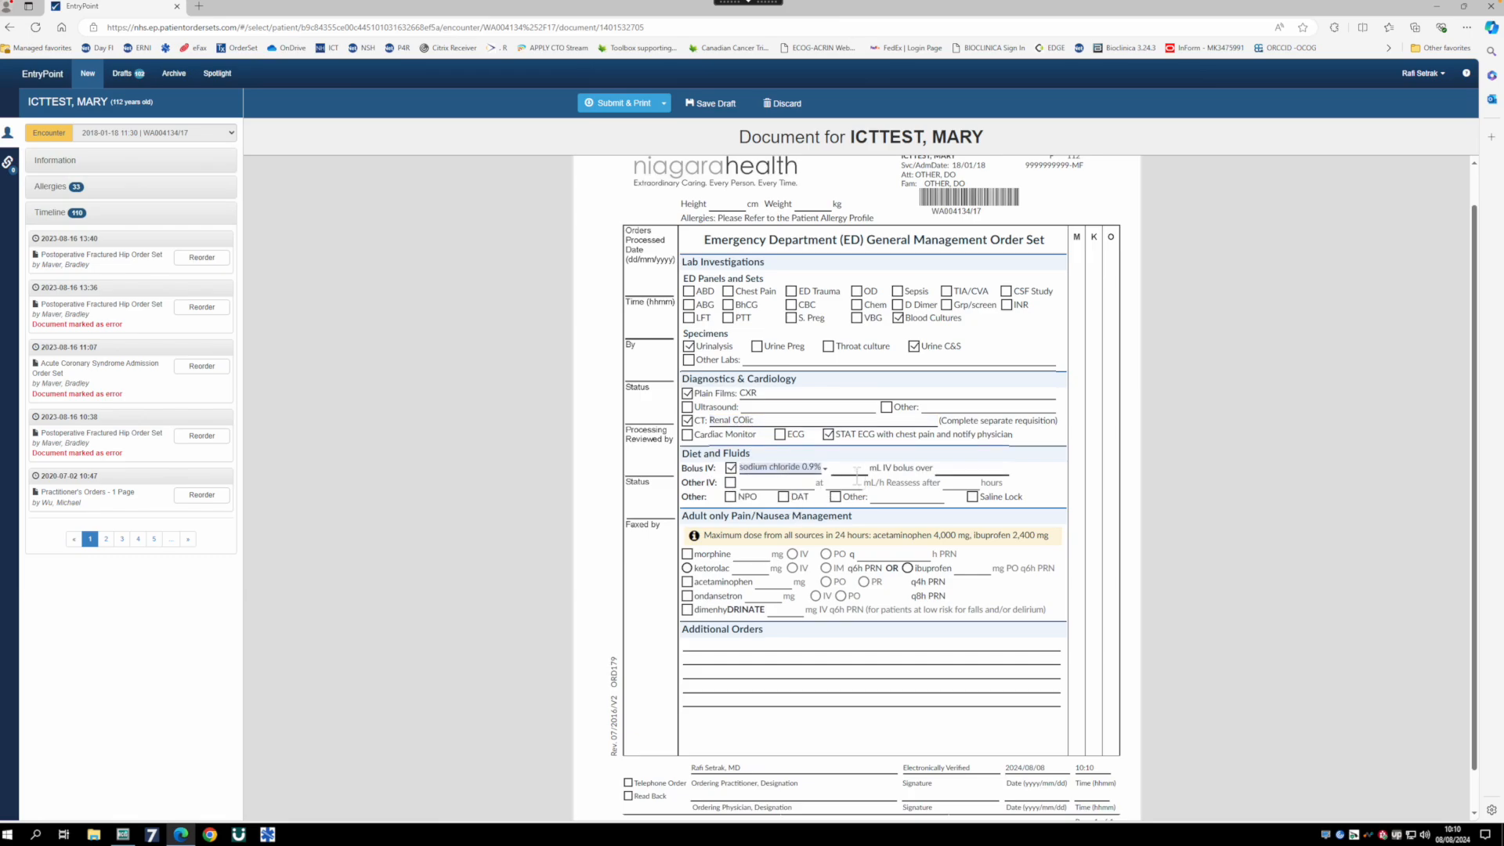
pyautogui.write('1000')
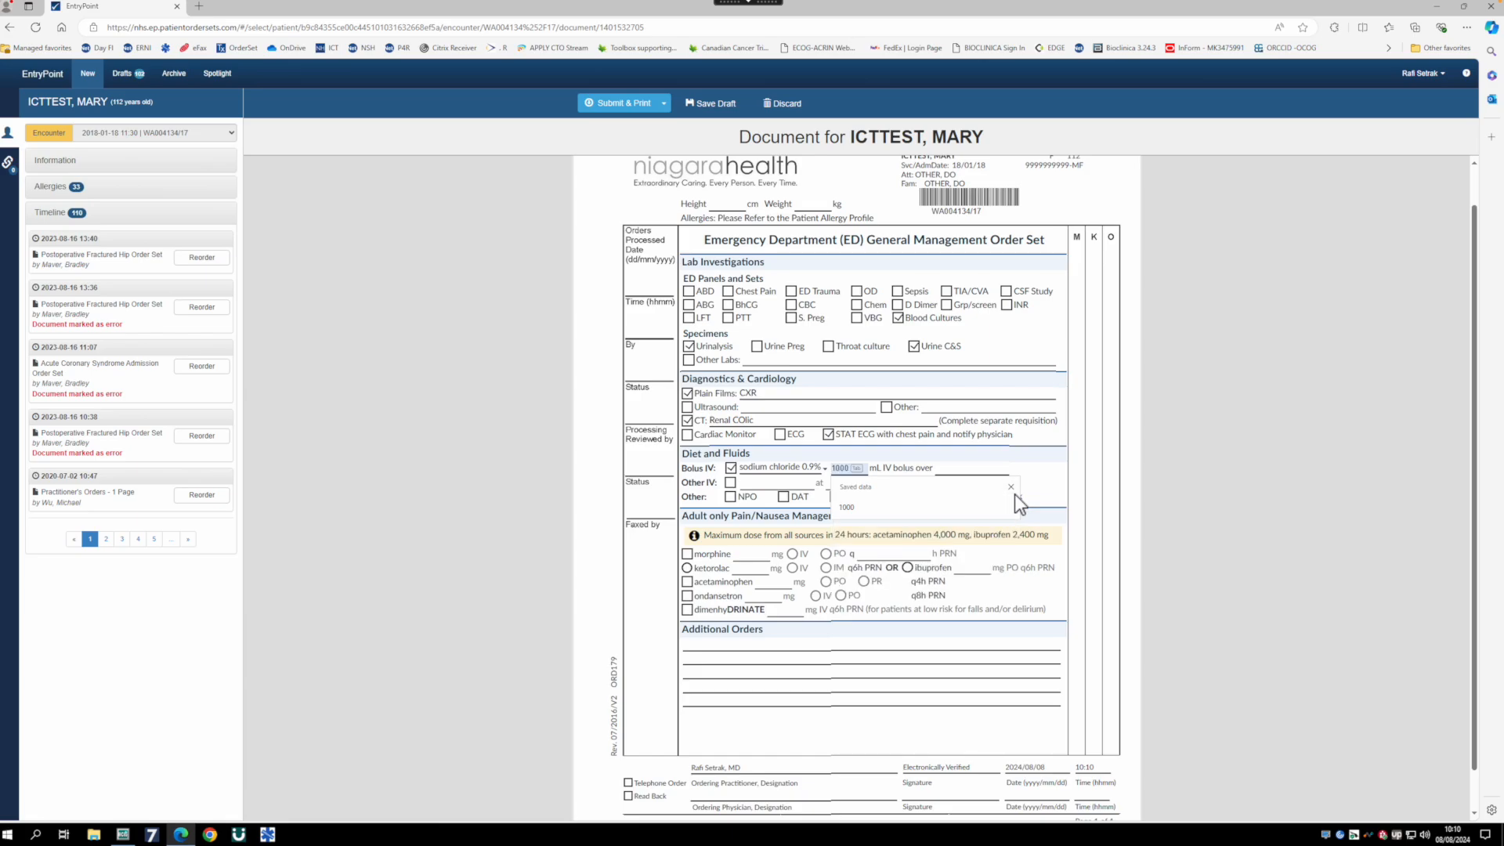
pyautogui.click(978, 470)
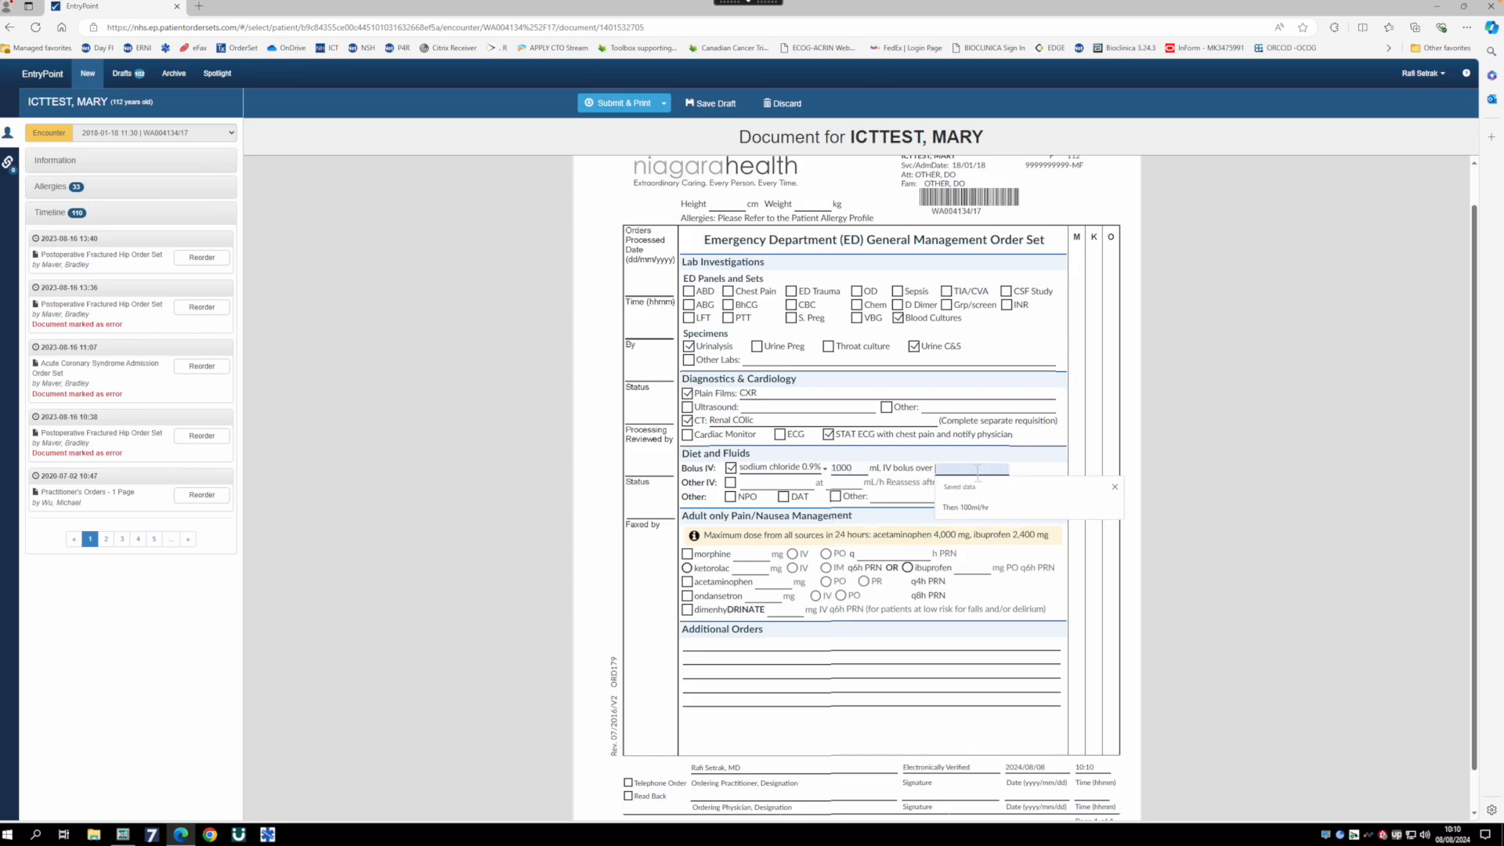
pyautogui.write('30')
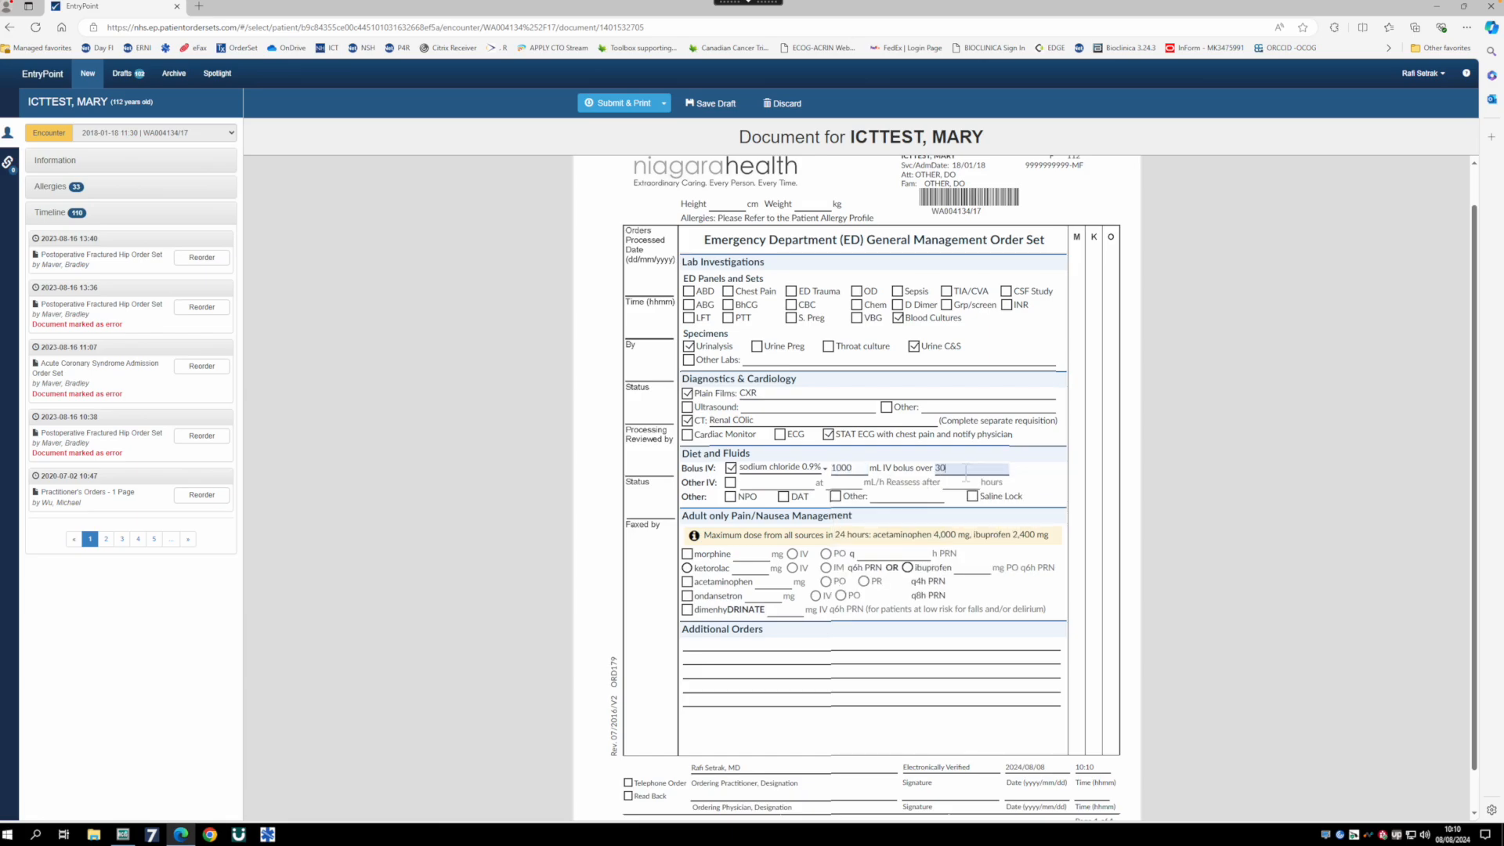
pyautogui.write('1H')
# Step: Order another IV of N/S at 100 mL/h with reassessment after 8 hours, and select the DAT diet
pyautogui.click(729, 482)
pyautogui.click(759, 485)
pyautogui.write('N/S')
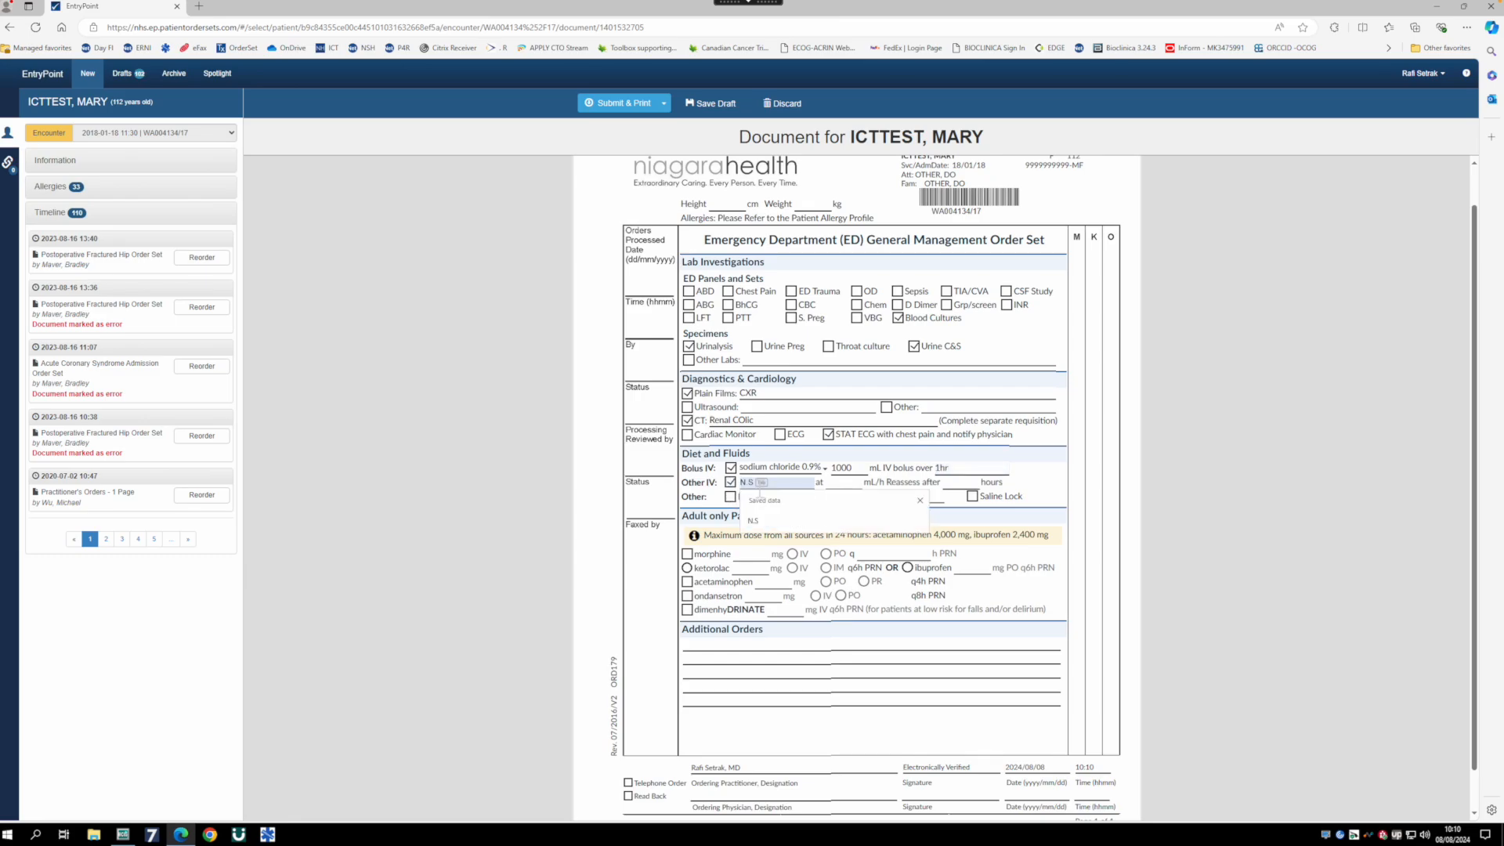
pyautogui.click(841, 483)
pyautogui.write('100')
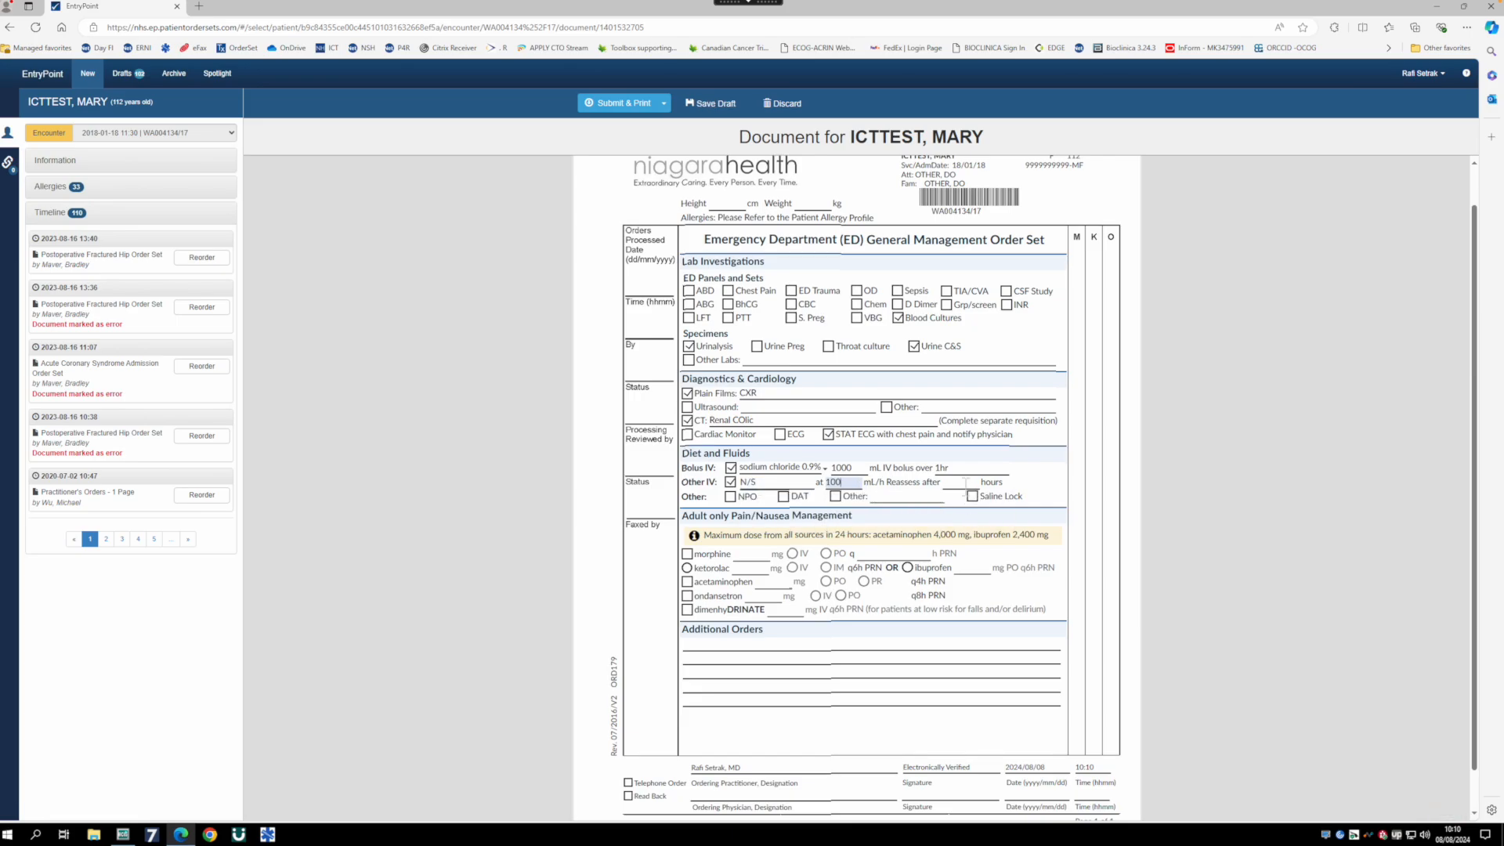
pyautogui.click(964, 484)
pyautogui.scroll(-1, 910, 509)
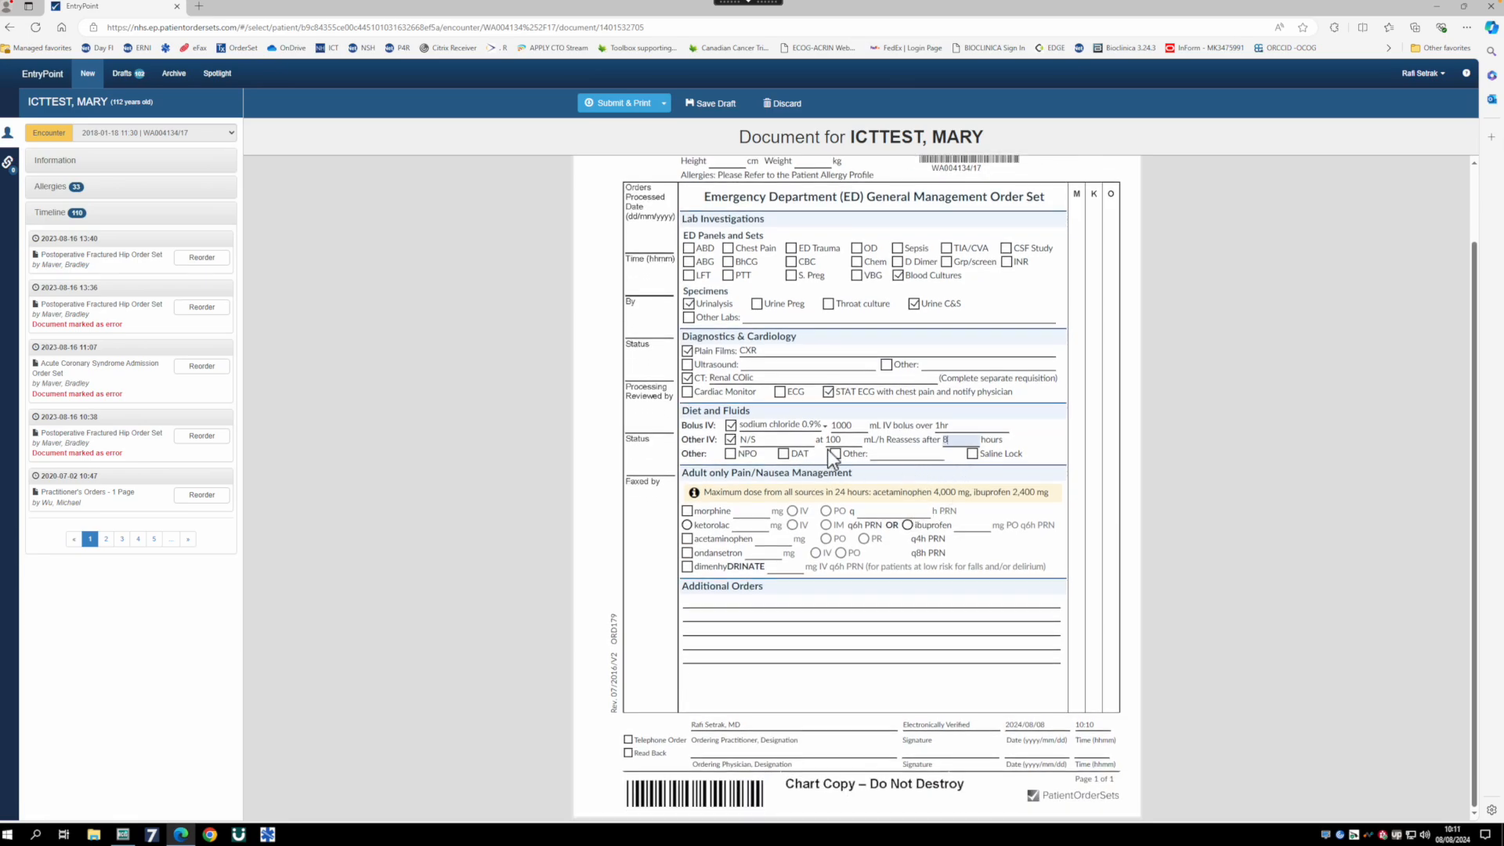
pyautogui.click(784, 454)
# Step: Order morphine 5 mg IV every 3 h PRN in the pain and nausea section
pyautogui.click(759, 513)
pyautogui.click(743, 550)
pyautogui.click(792, 511)
pyautogui.click(889, 513)
pyautogui.click(865, 549)
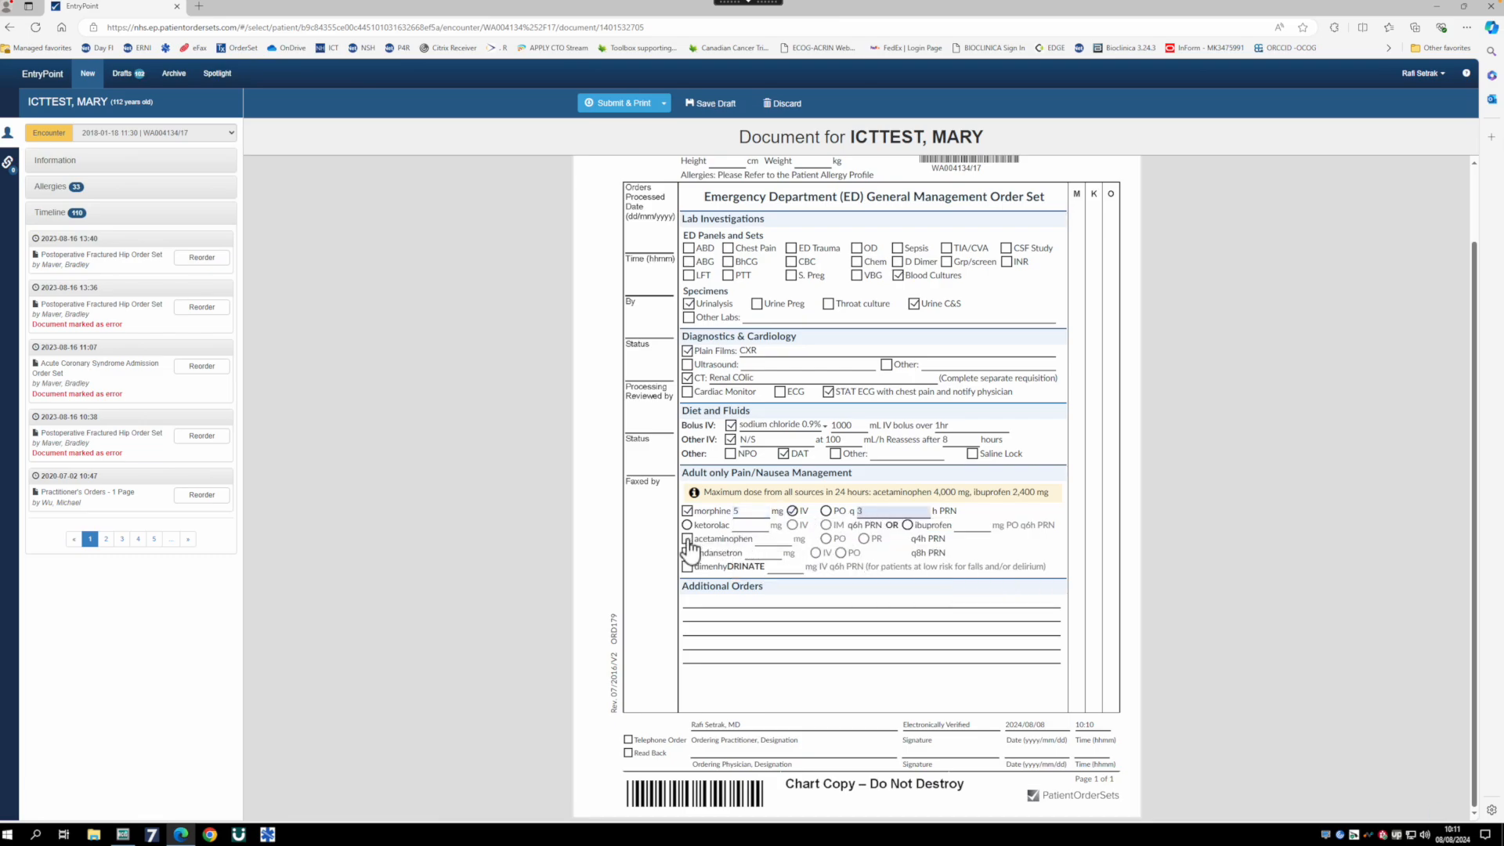
# Step: Order acetaminophen 650 mg PO and ondansetron 4 mg IV in the pain and nausea section
pyautogui.click(780, 540)
pyautogui.write('650')
pyautogui.click(826, 539)
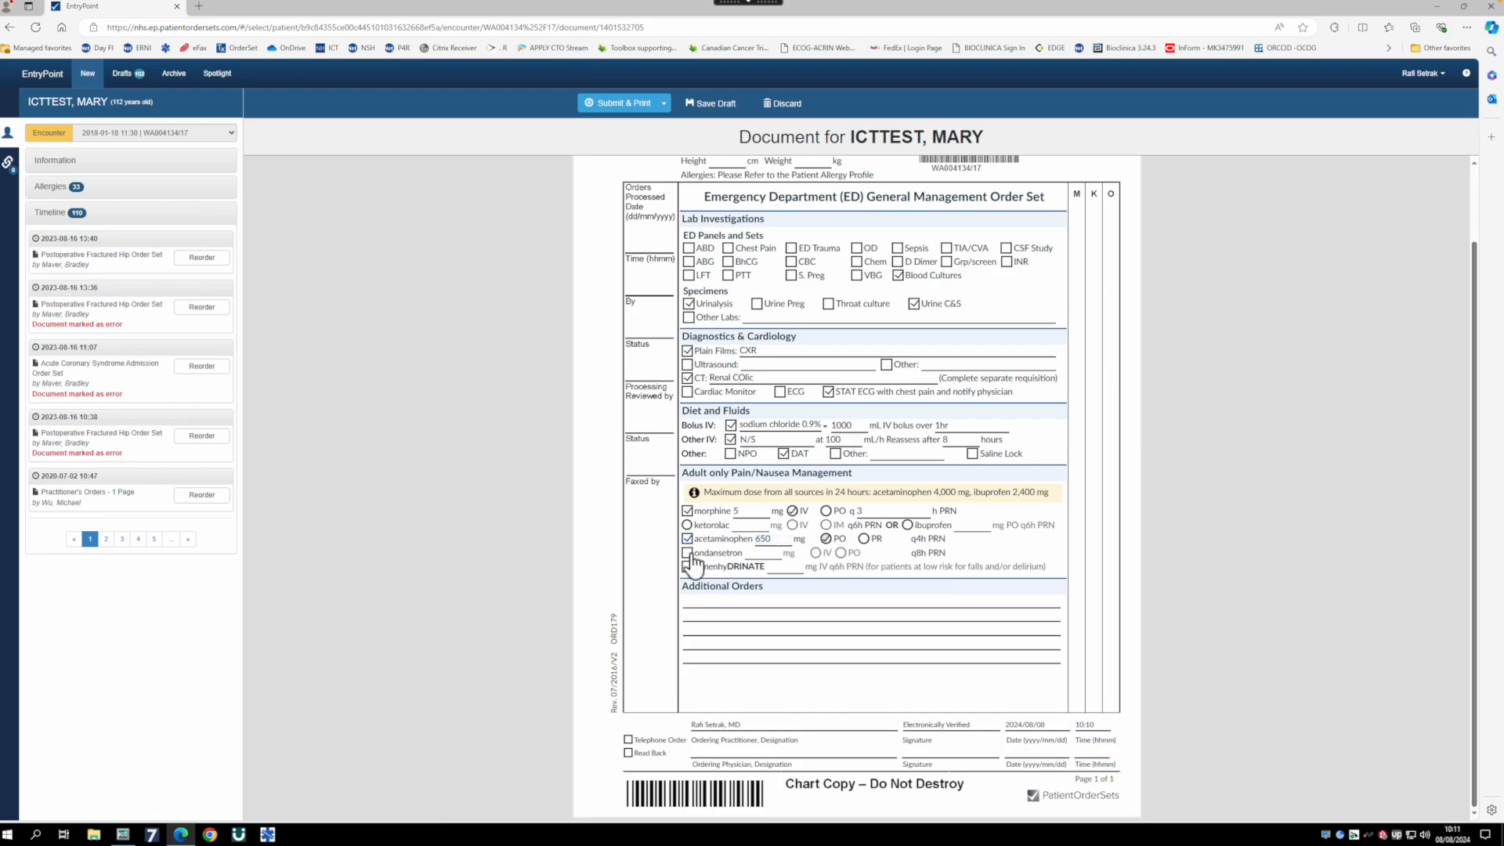
pyautogui.click(756, 554)
pyautogui.write('4')
pyautogui.click(816, 552)
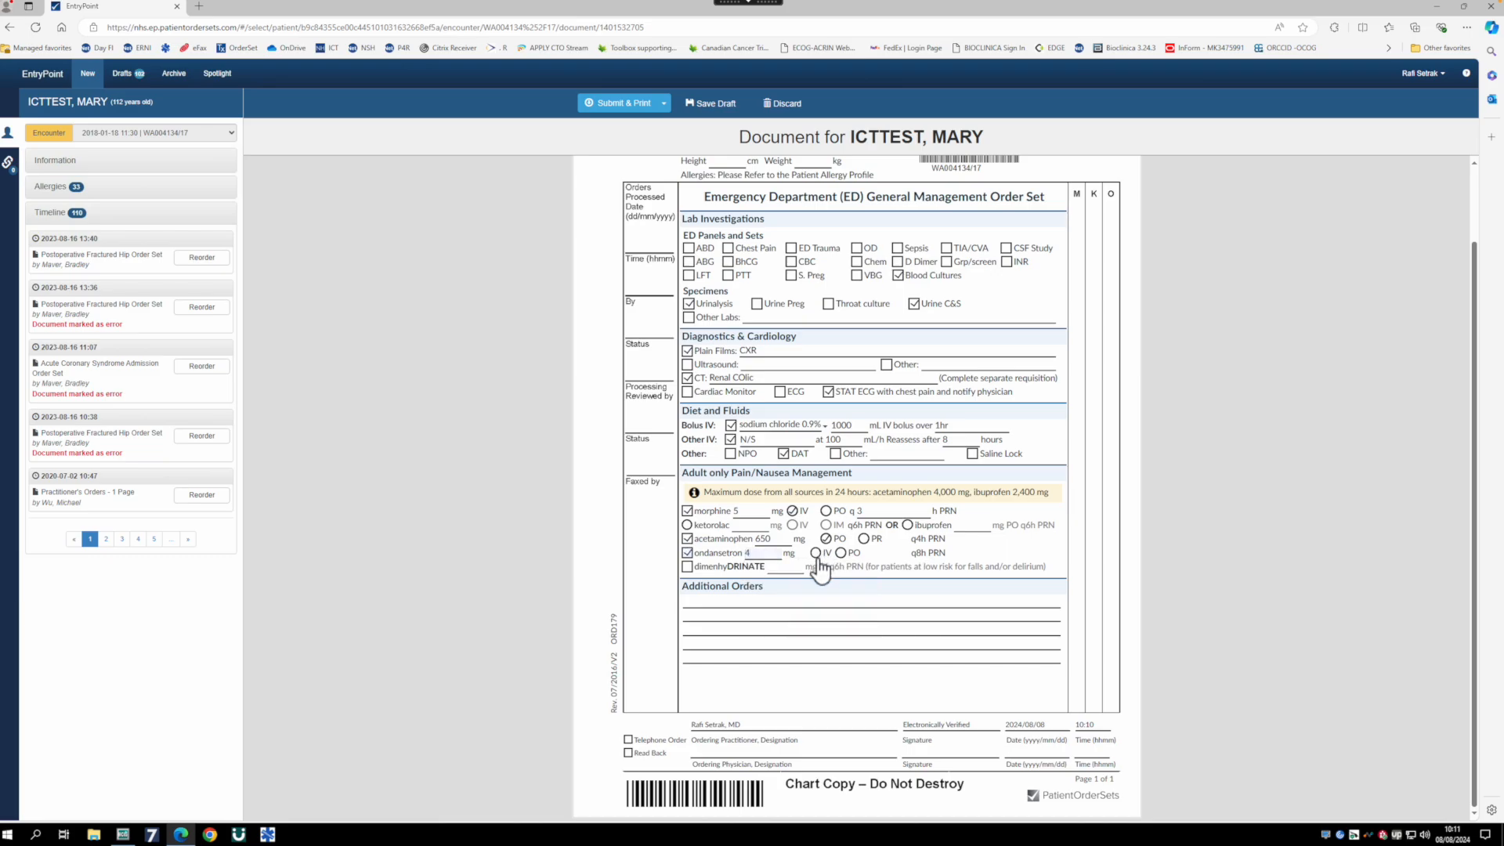
# Step: Enter "Post void residual" and "Ceftriaxone 1000mg IV" on the first two Additional Orders lines
pyautogui.click(756, 601)
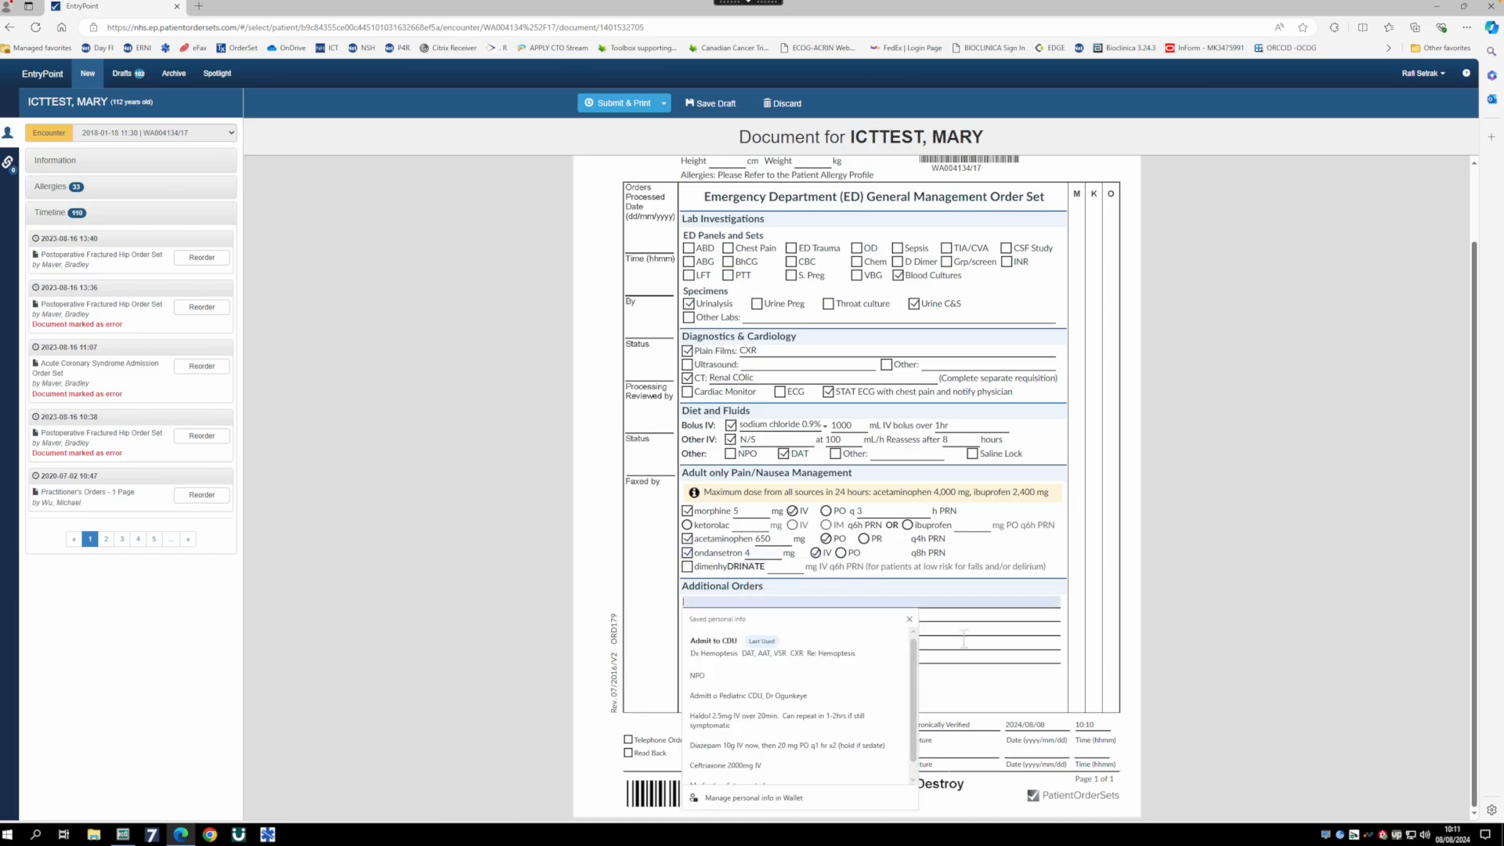
pyautogui.write('Post vol')
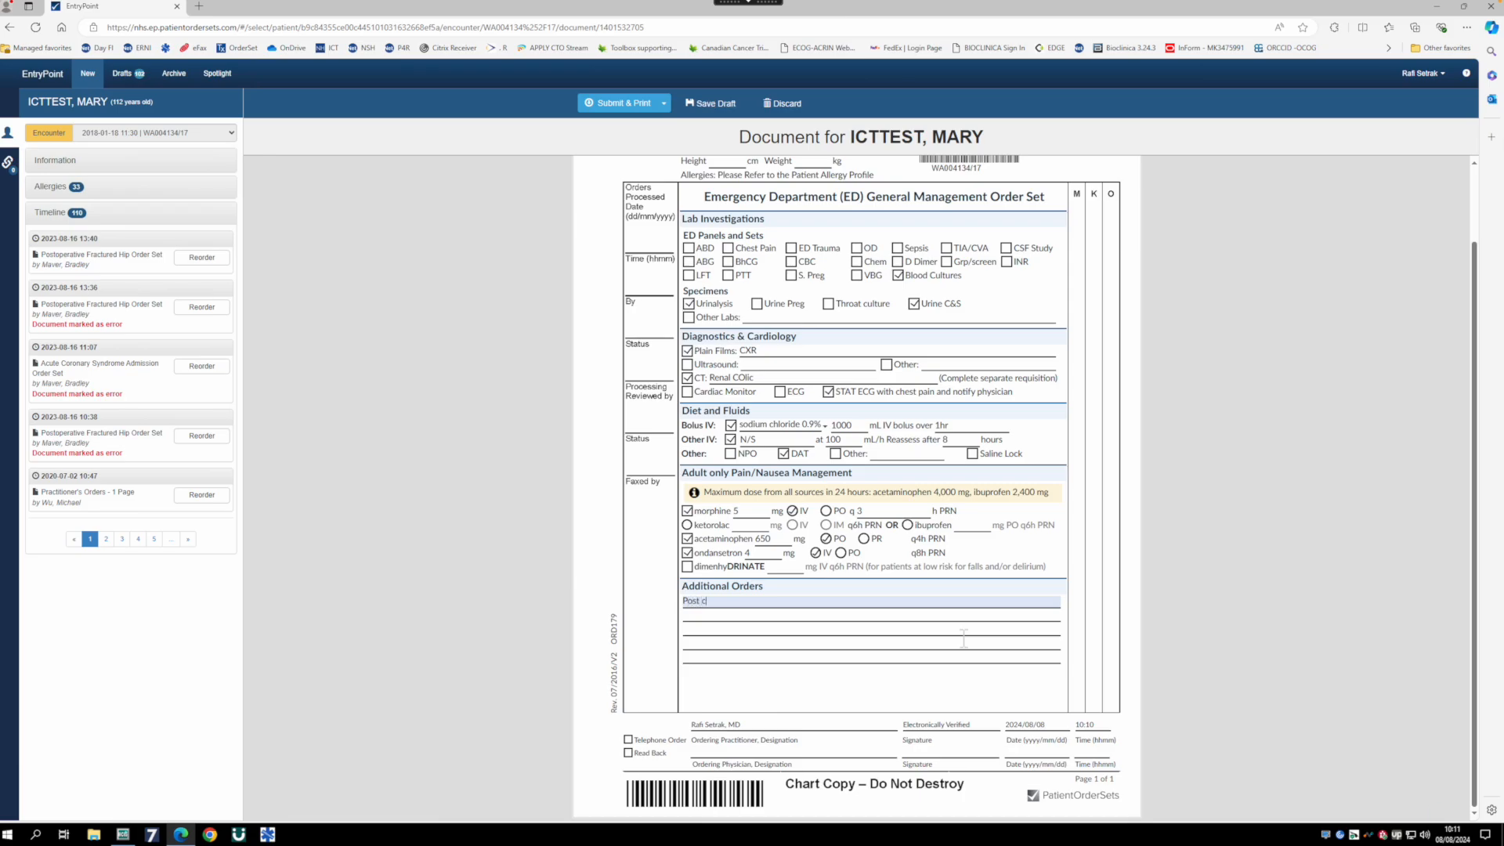
pyautogui.write('d residual')
pyautogui.press('Tab')
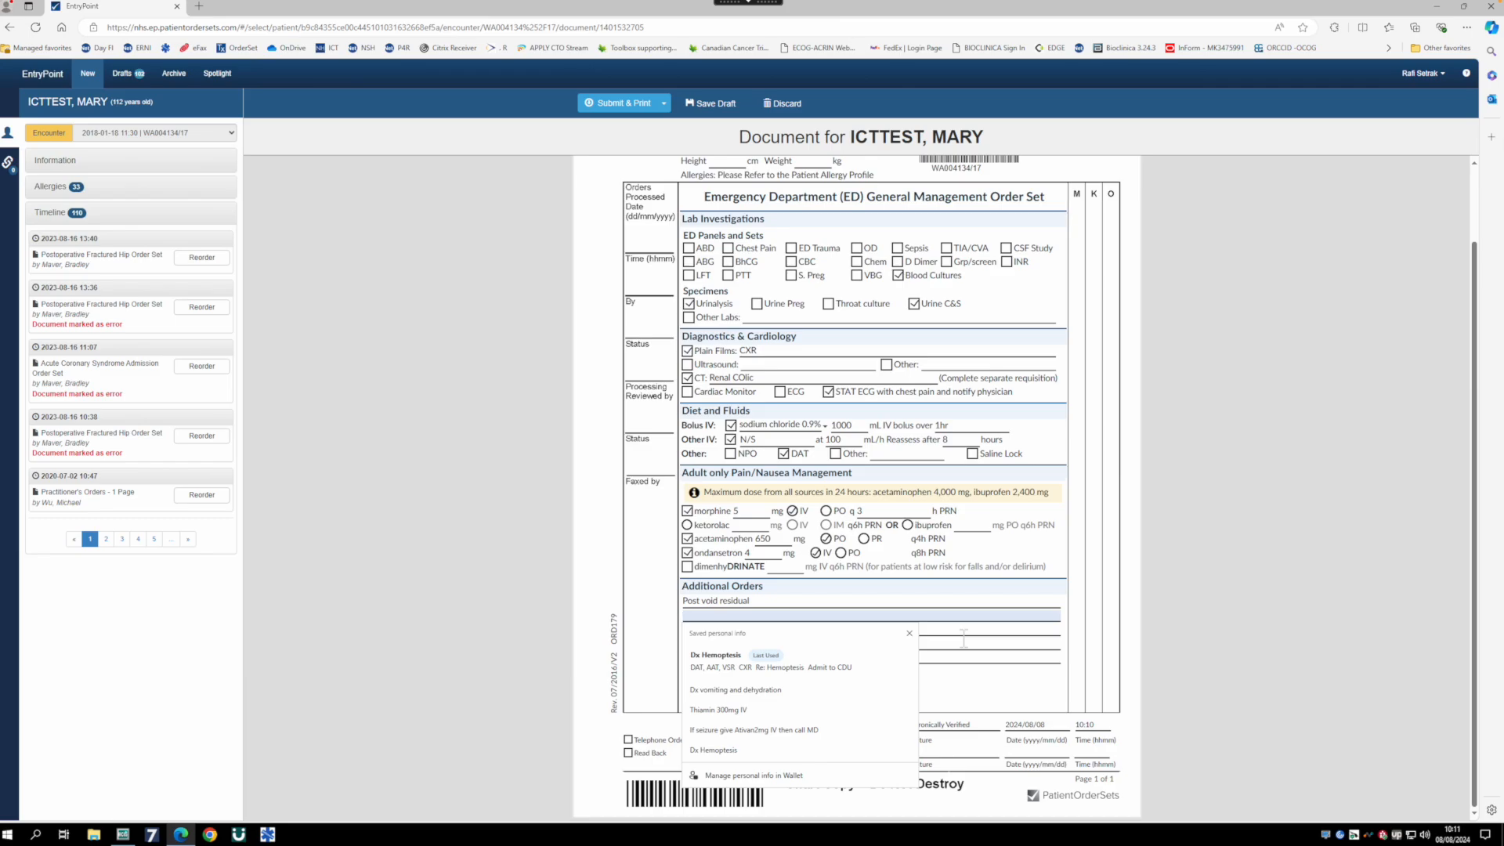
pyautogui.write('Ceft')
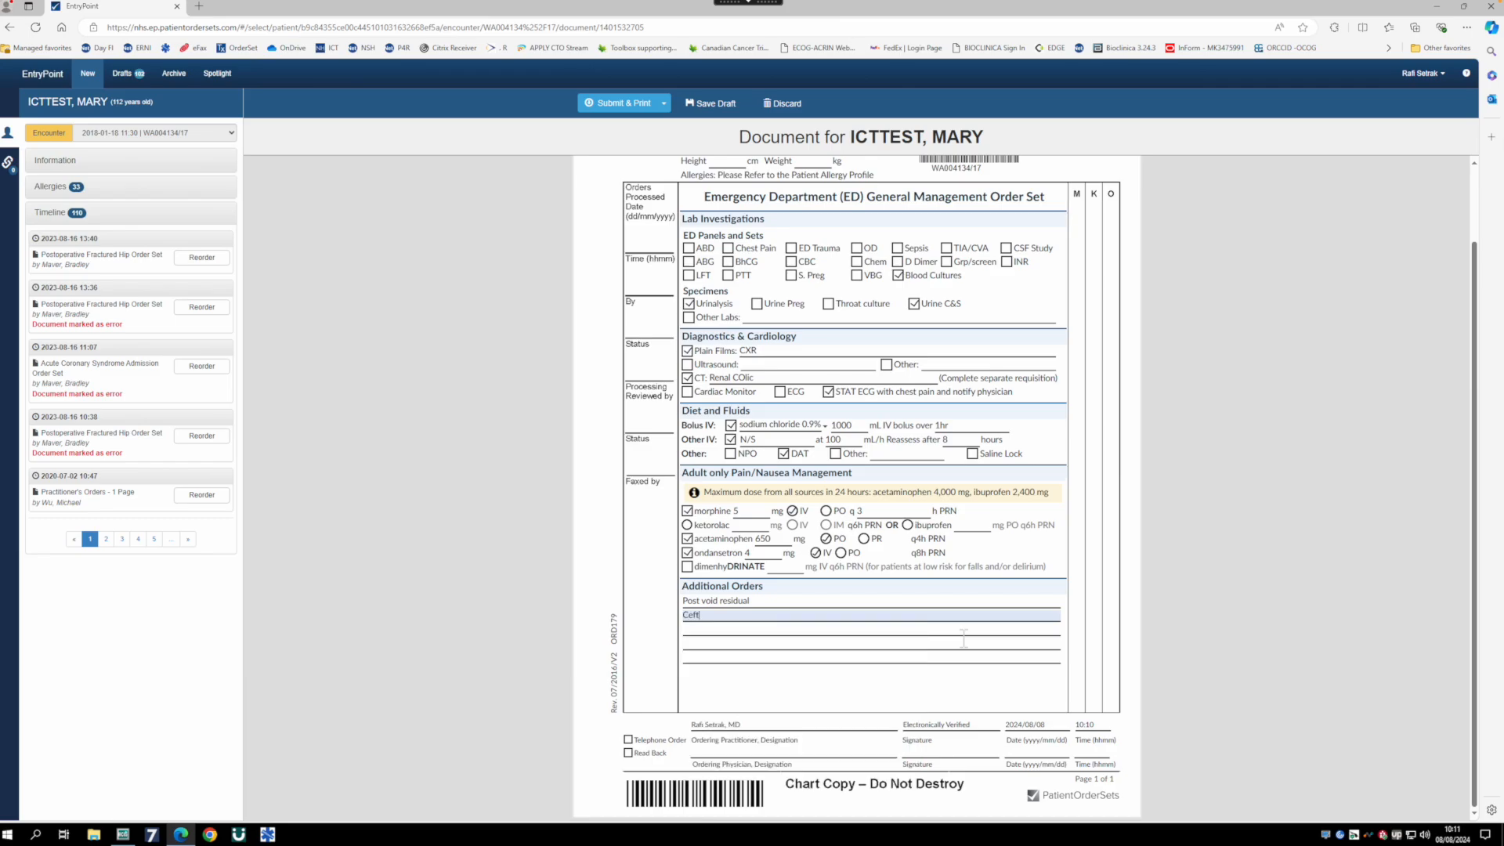
pyautogui.write('riaxone 1000mg IV')
# Step: Submit the order set for printing, authorising it with the practitioner's PIN
pyautogui.click(614, 110)
pyautogui.write('•••')
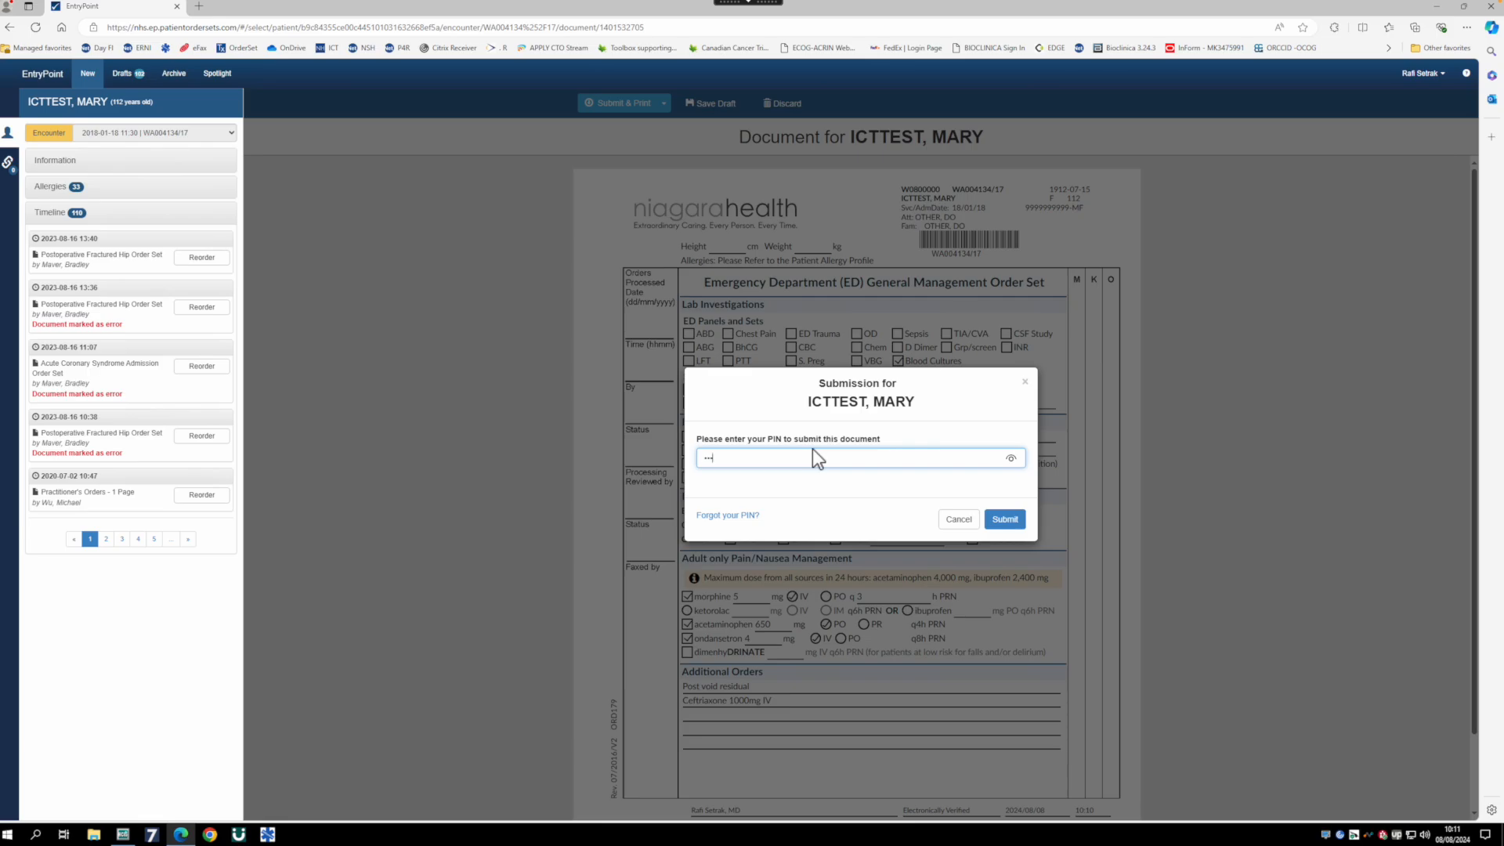
pyautogui.press('Return')
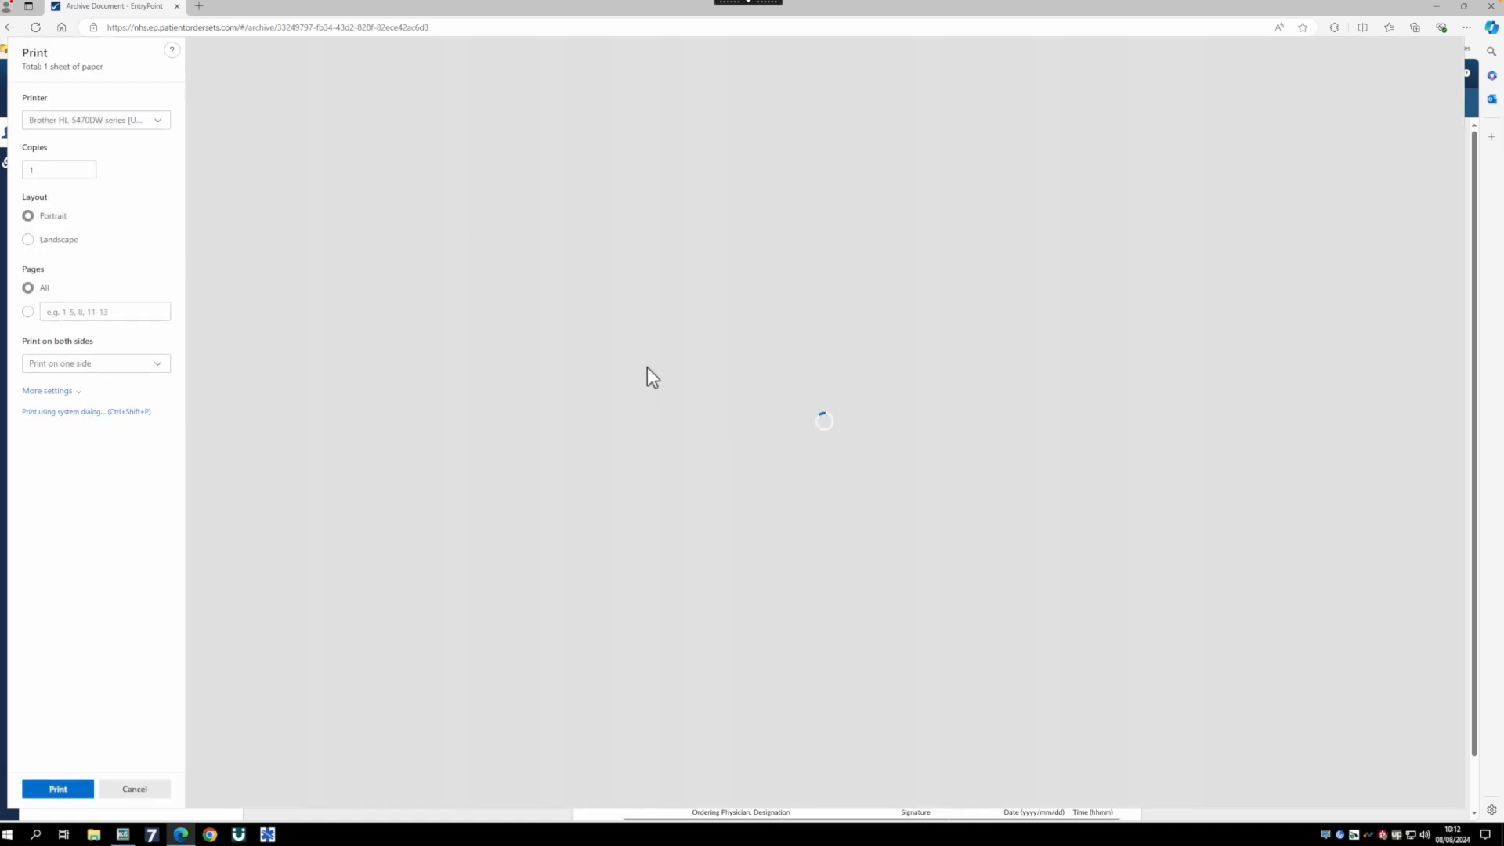
# Step: Choose the KP1DB003 printer on SCS-PS01 for printing the order set
pyautogui.click(163, 125)
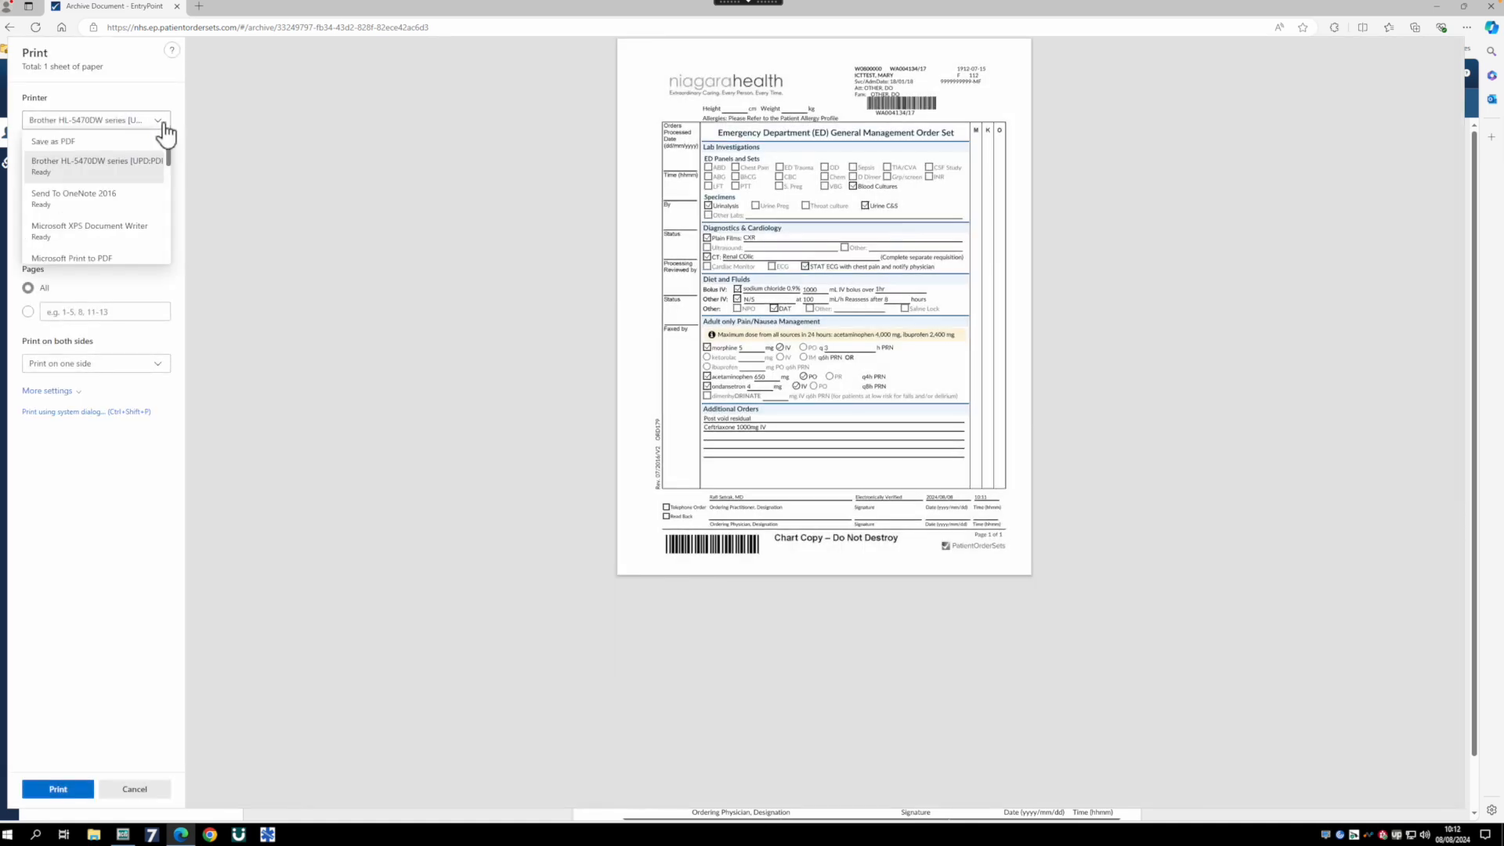
pyautogui.scroll(-3, 133, 211)
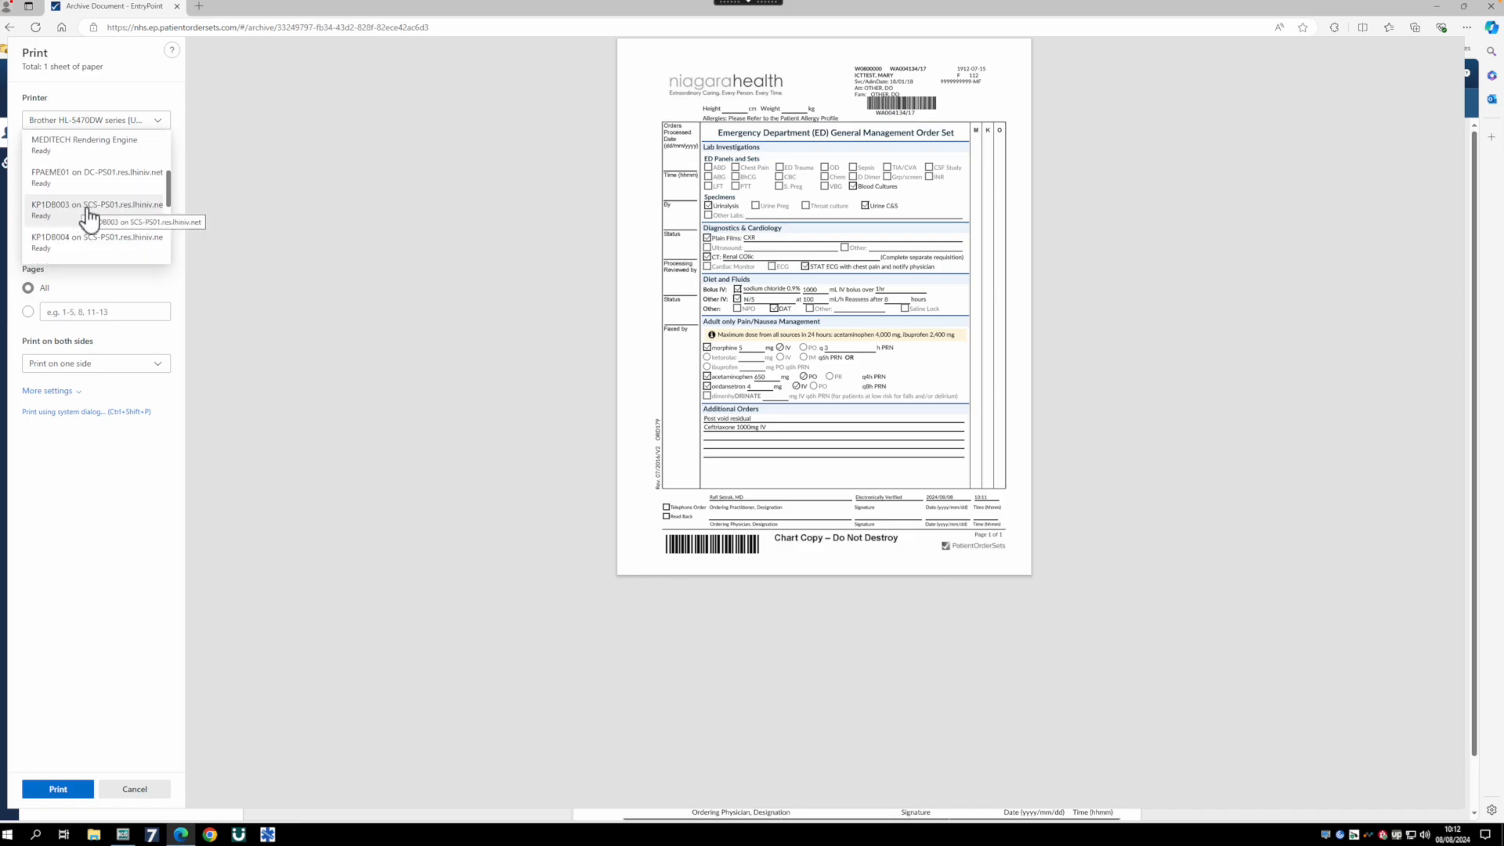
pyautogui.click(82, 217)
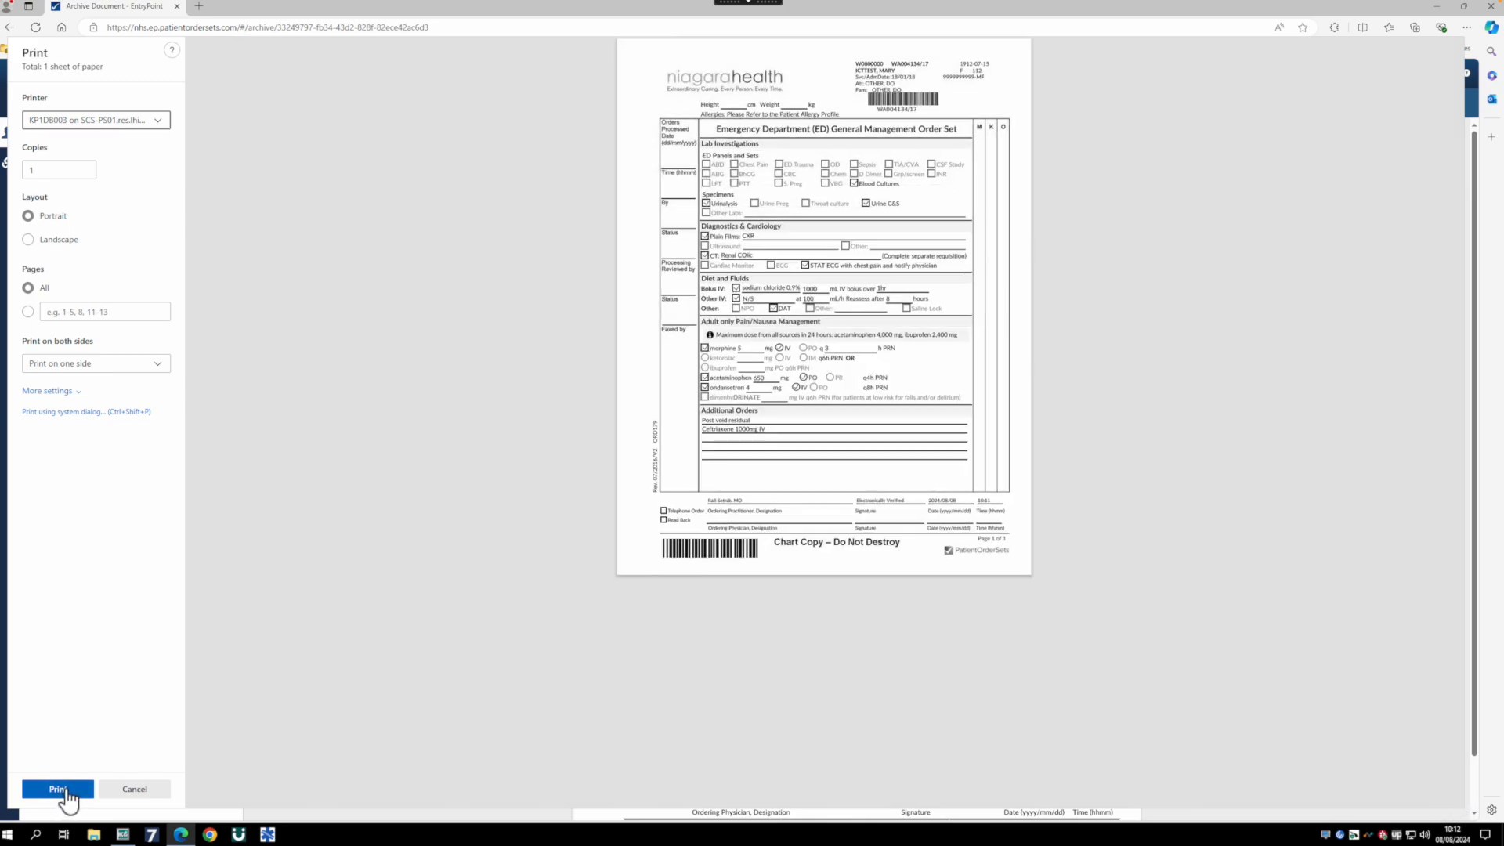
# Step: Print the completed order set, and relaunch EntryPoint from the test patient's data sources in the clinical chart
pyautogui.click(62, 789)
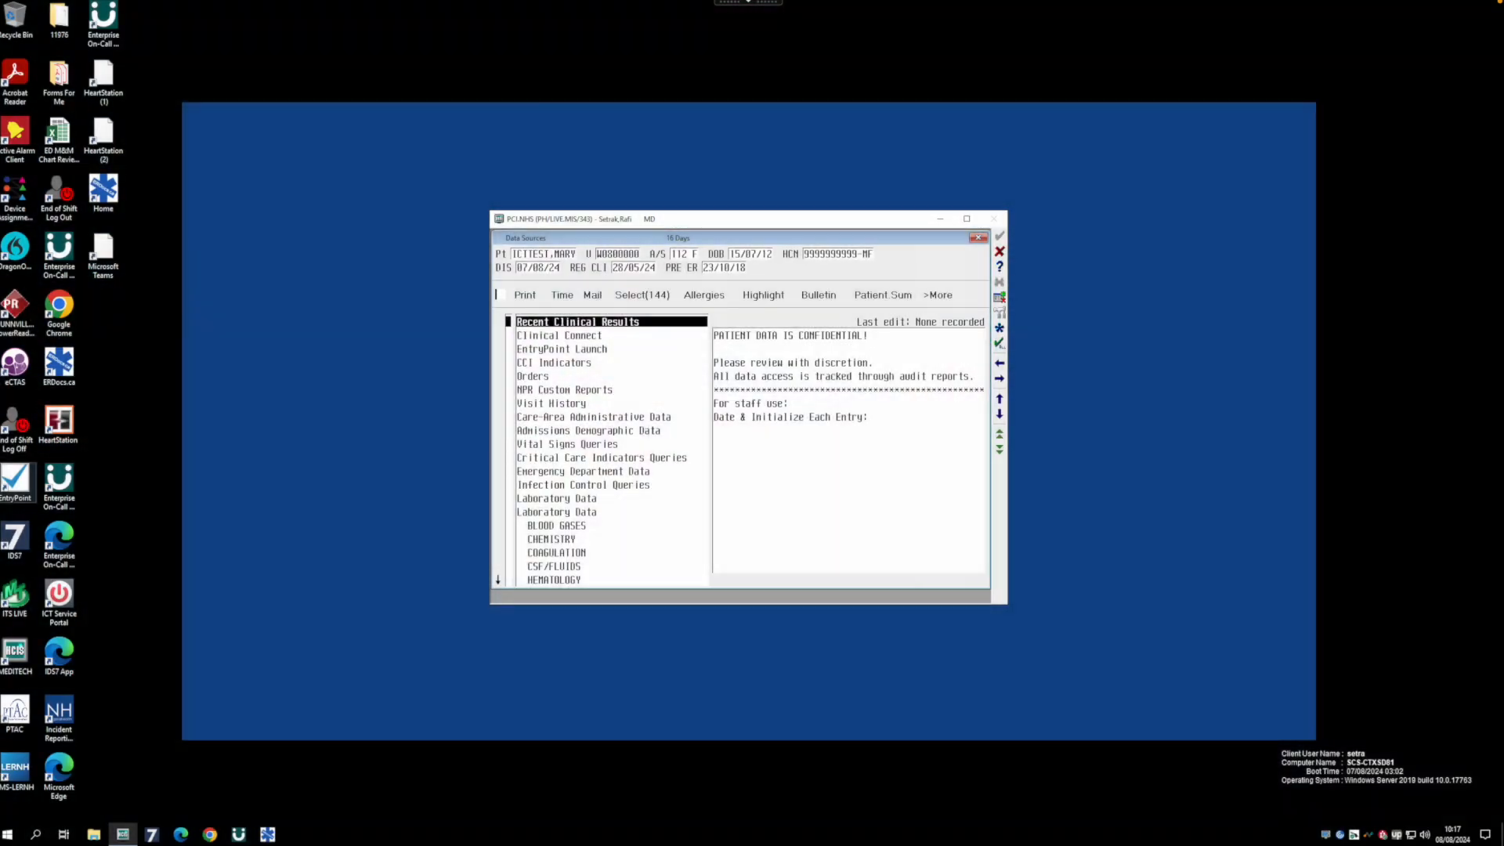
pyautogui.click(569, 350)
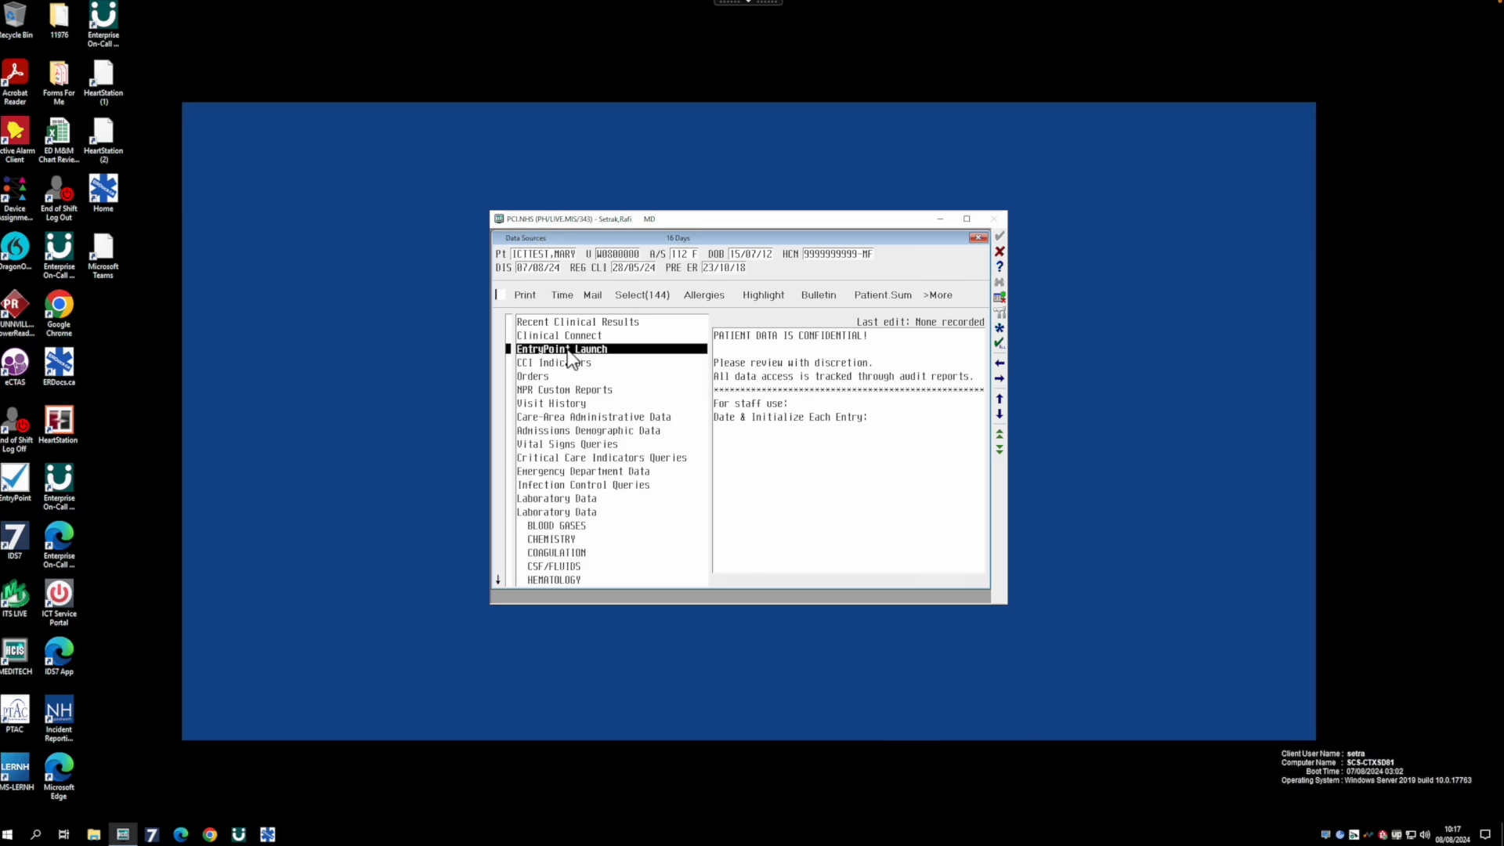
pyautogui.click(582, 349)
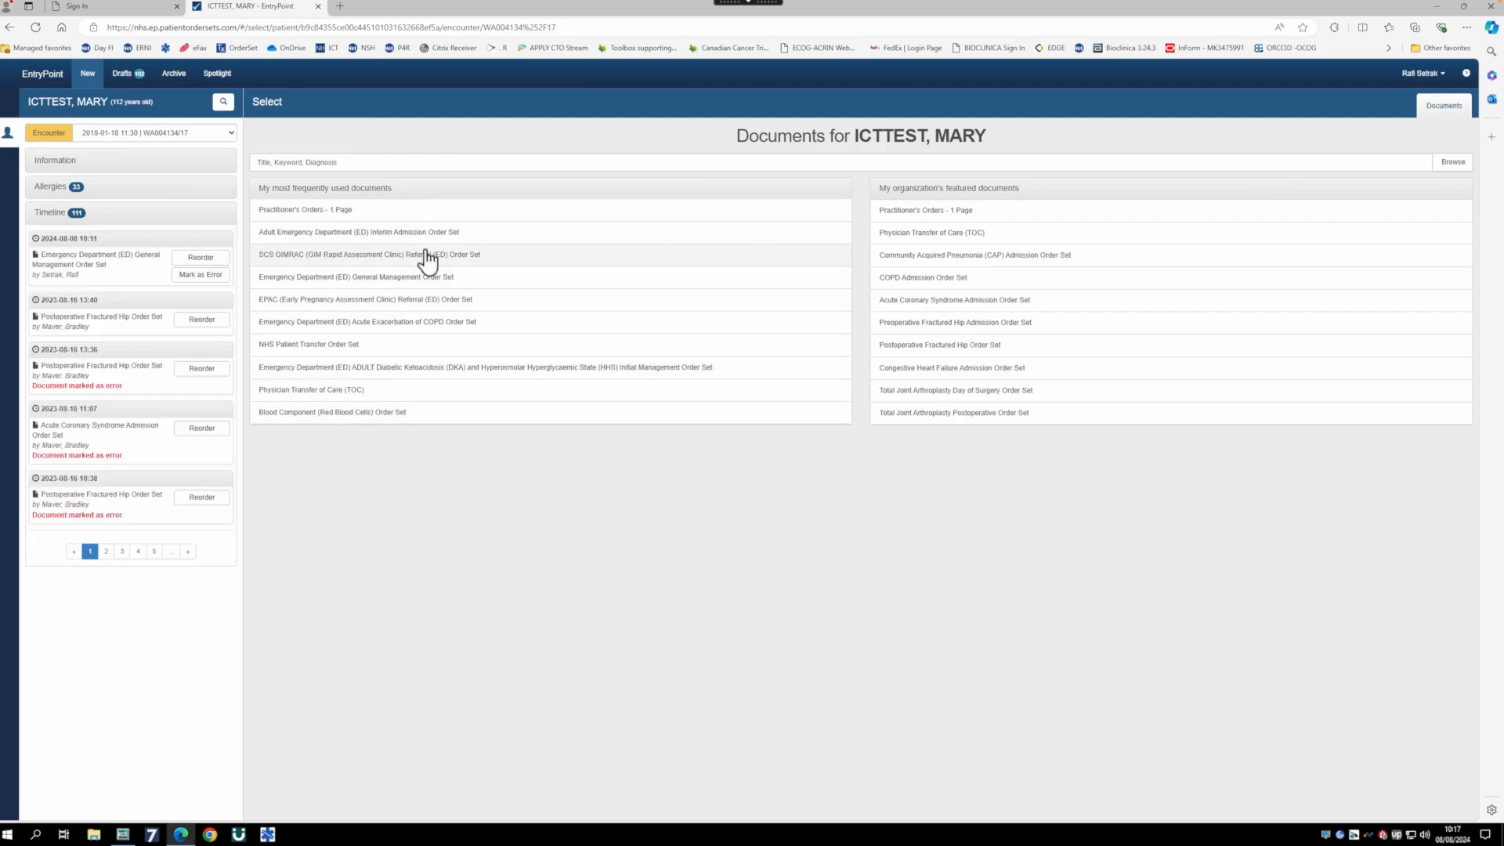
# Step: View the one-page Practitioner's Orders form from the frequently used documents and discard it
pyautogui.click(313, 219)
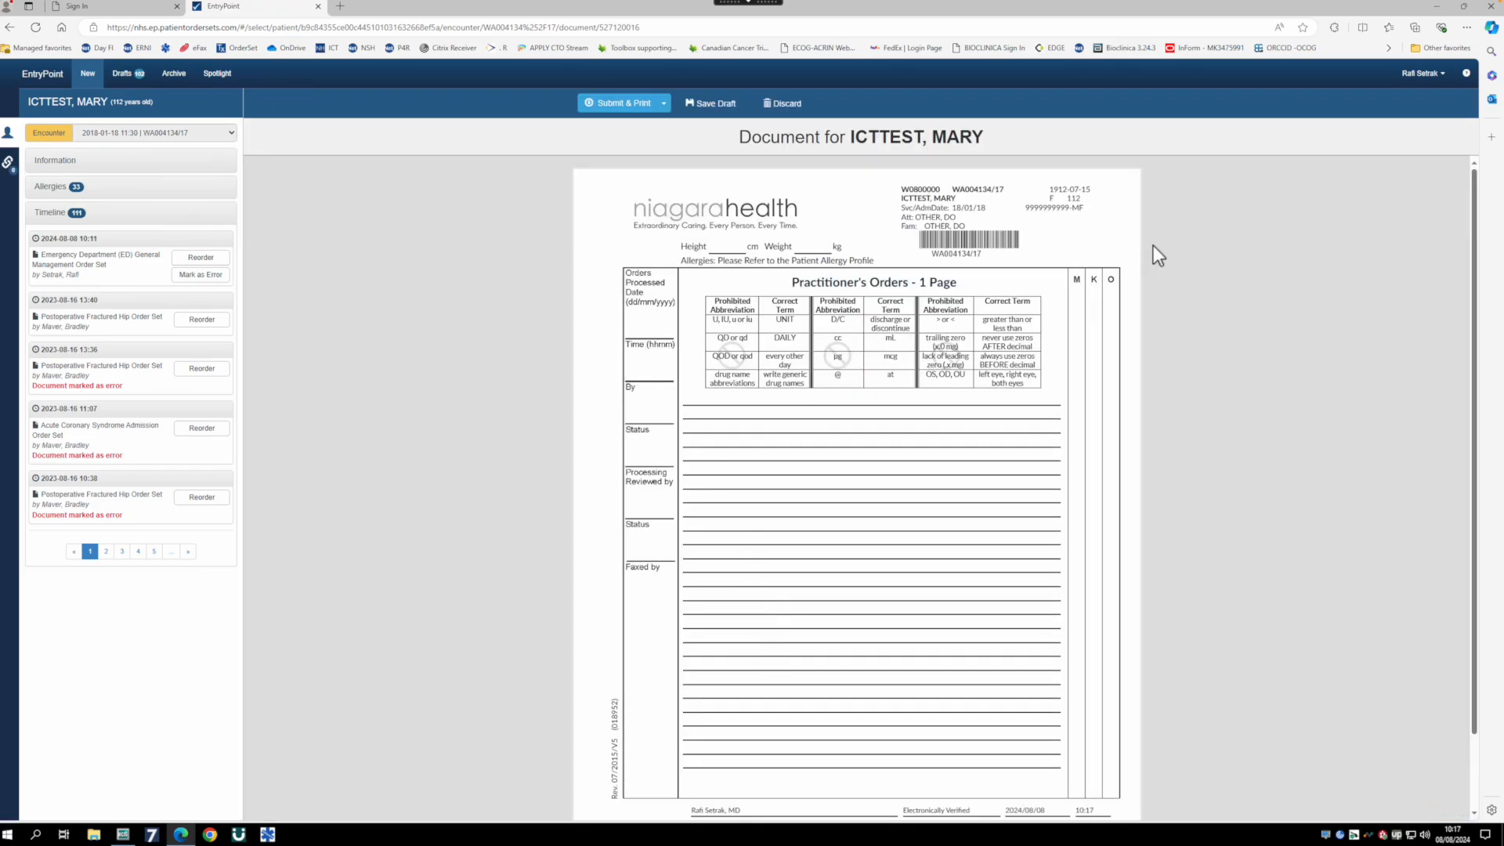
pyautogui.click(782, 106)
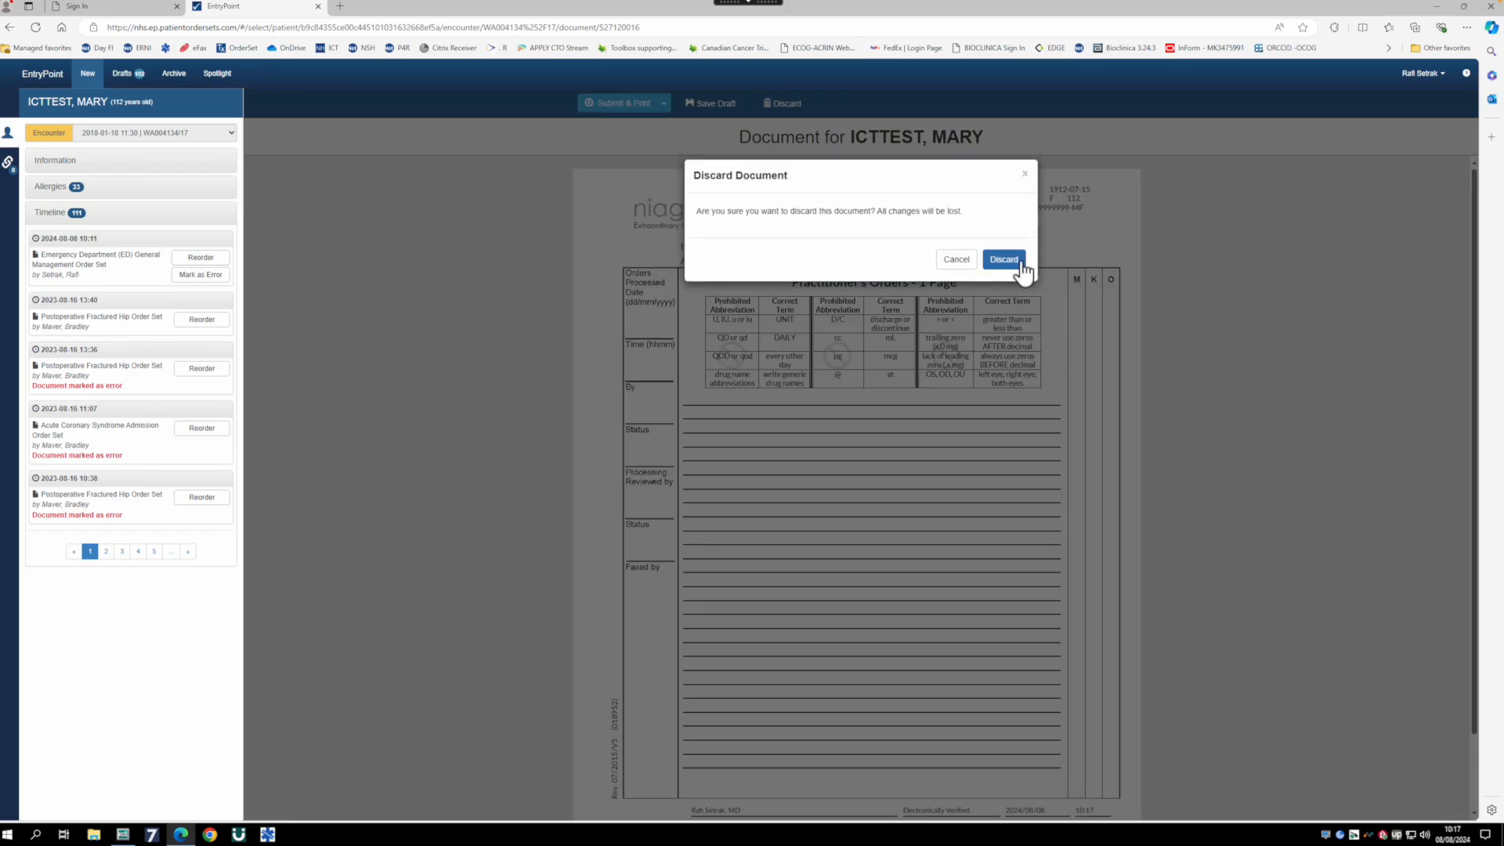
pyautogui.click(1004, 260)
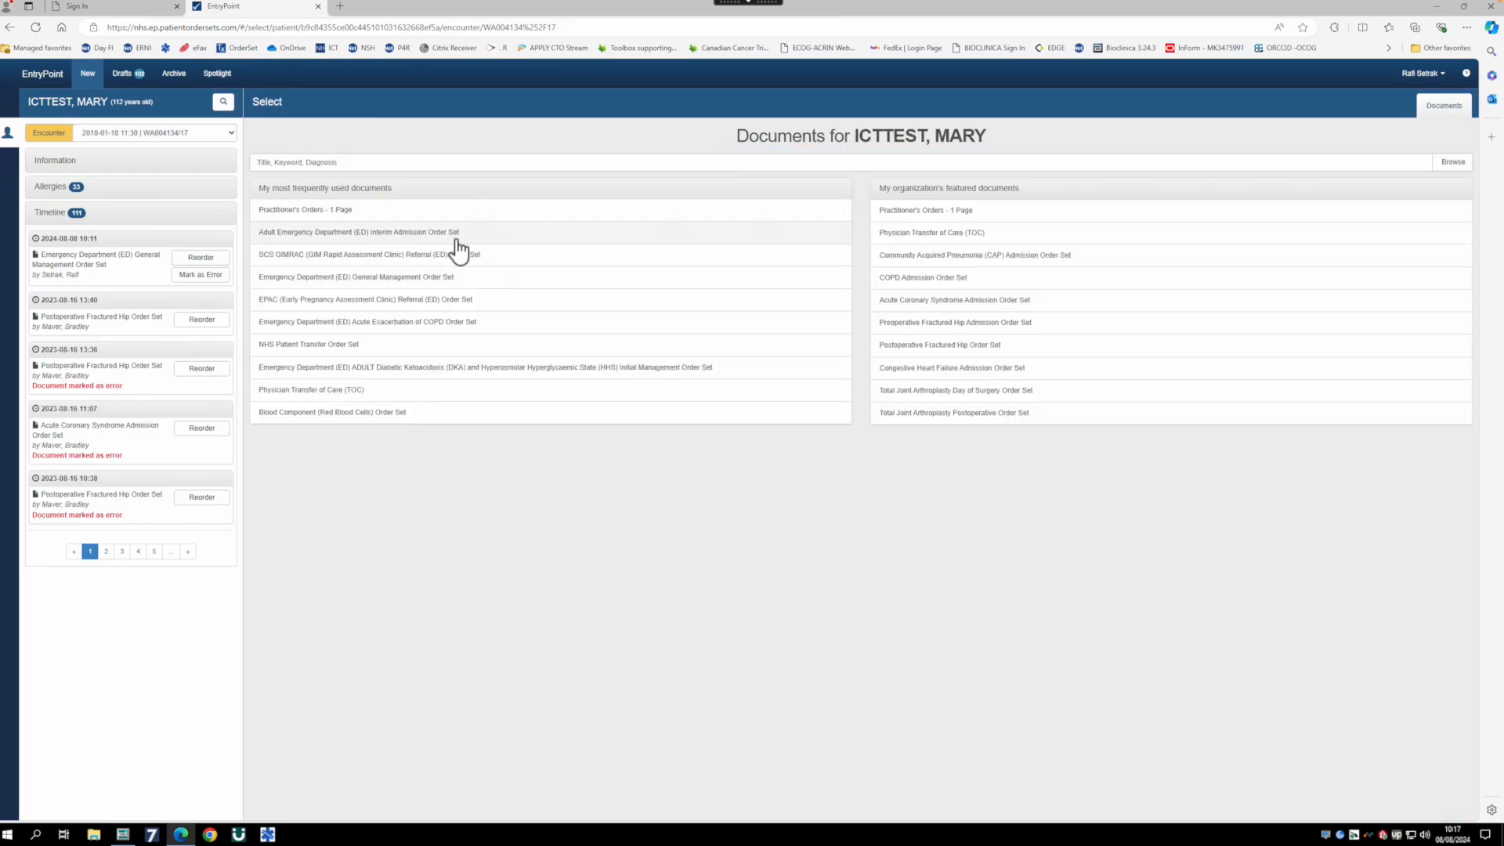
# Step: Examine all four pages of the Adult Emergency Department (ED) Interim Admission Order Set, and discard the document
pyautogui.click(387, 234)
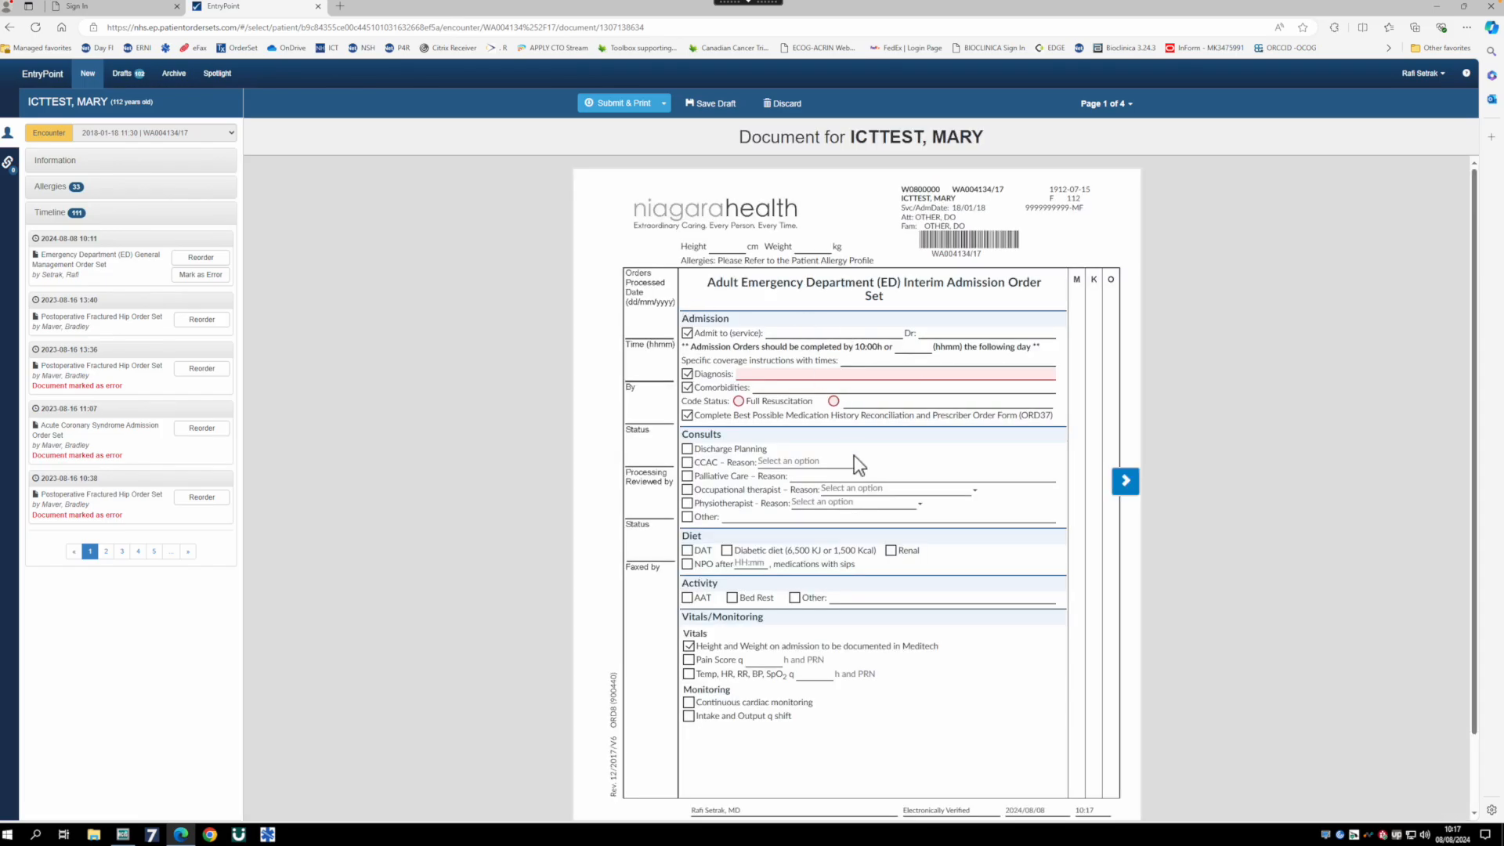
pyautogui.scroll(-1, 853, 455)
pyautogui.click(1133, 489)
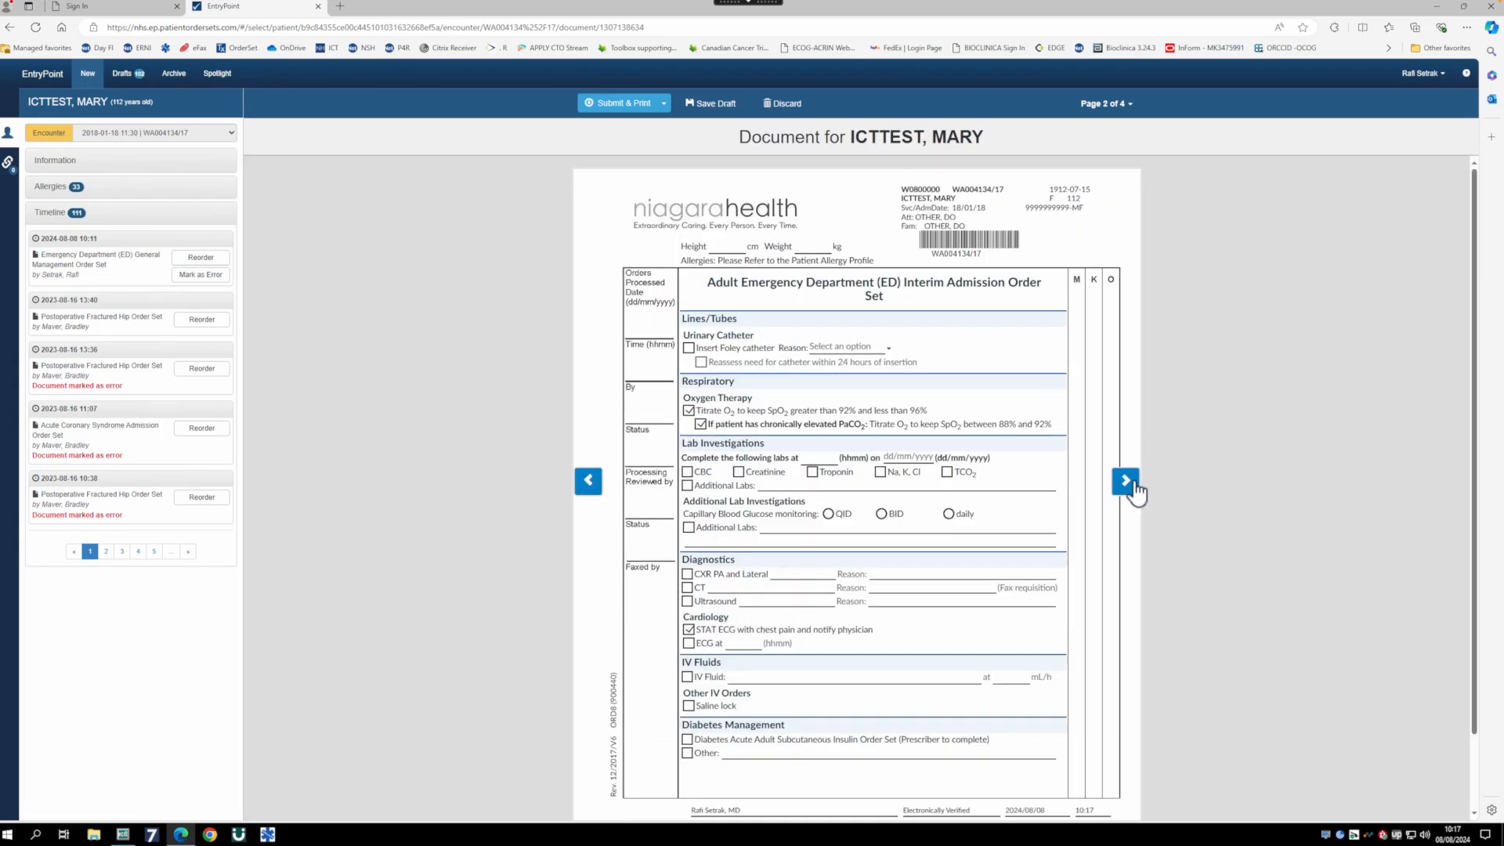
pyautogui.click(1128, 482)
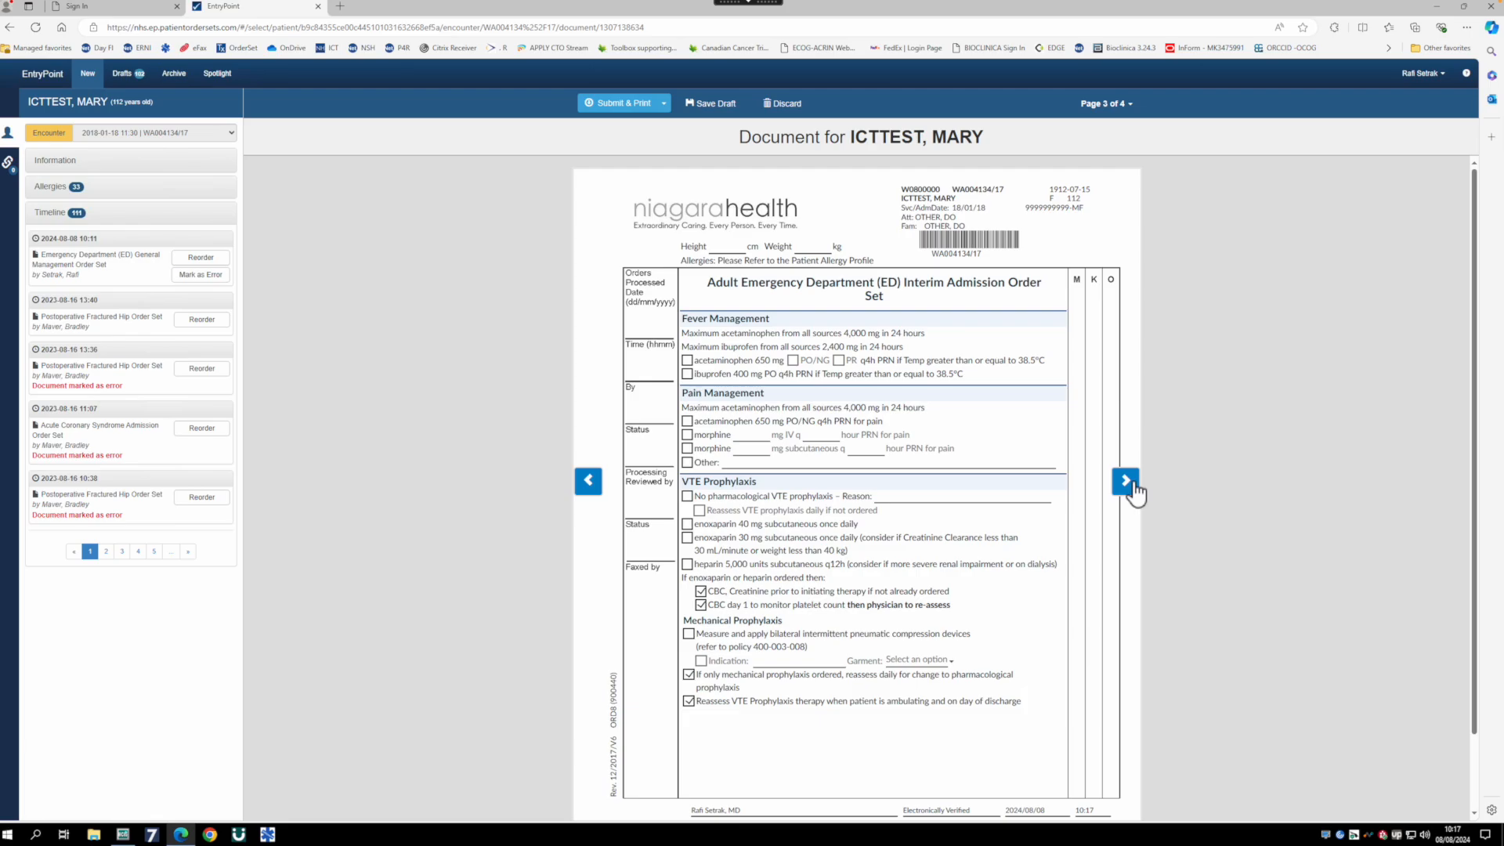
pyautogui.click(1133, 487)
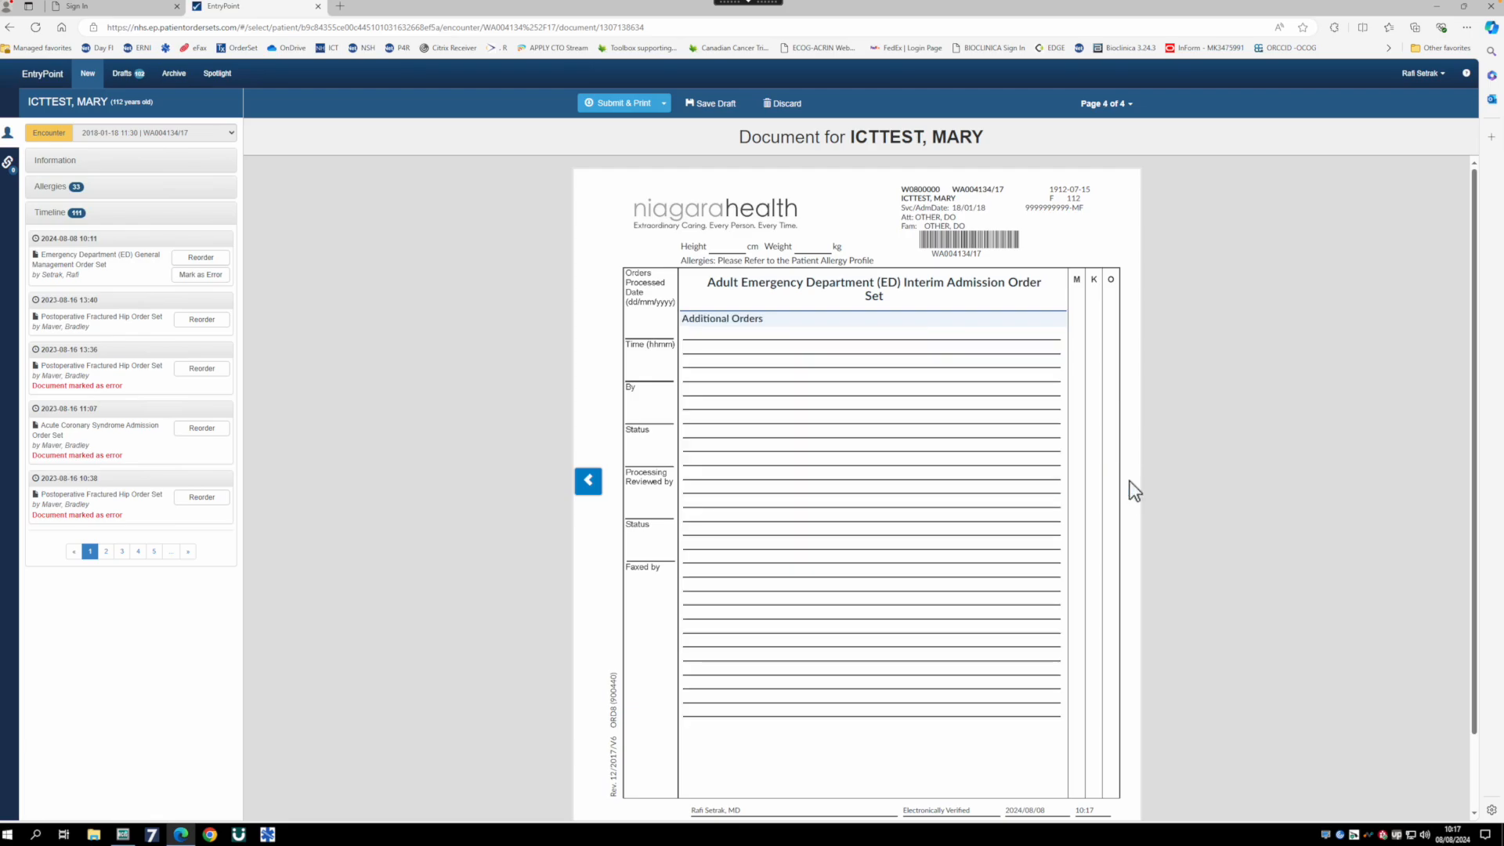
pyautogui.click(588, 485)
pyautogui.click(588, 486)
pyautogui.click(588, 486)
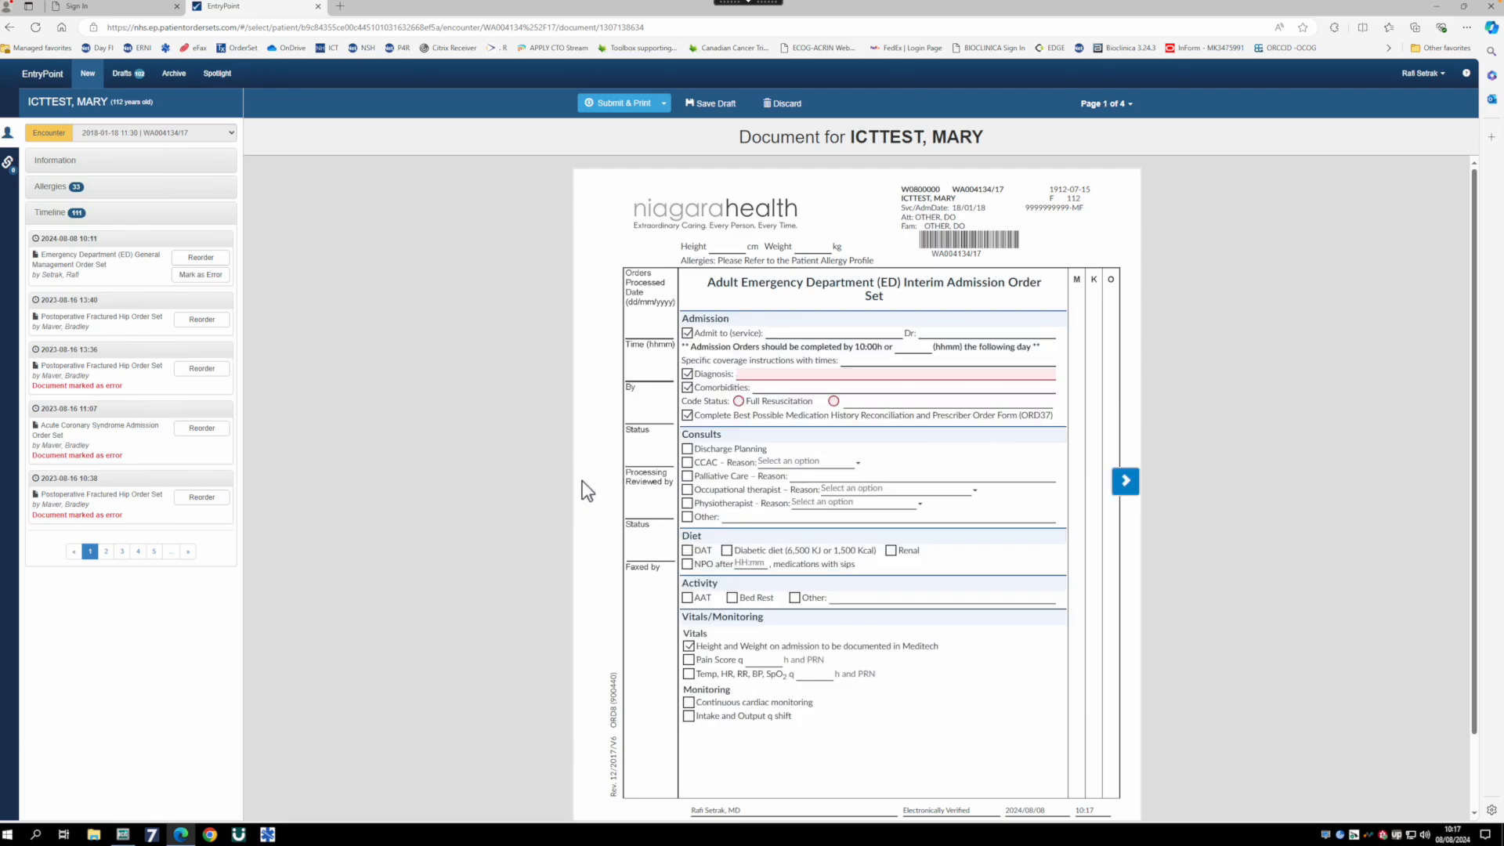
pyautogui.click(783, 103)
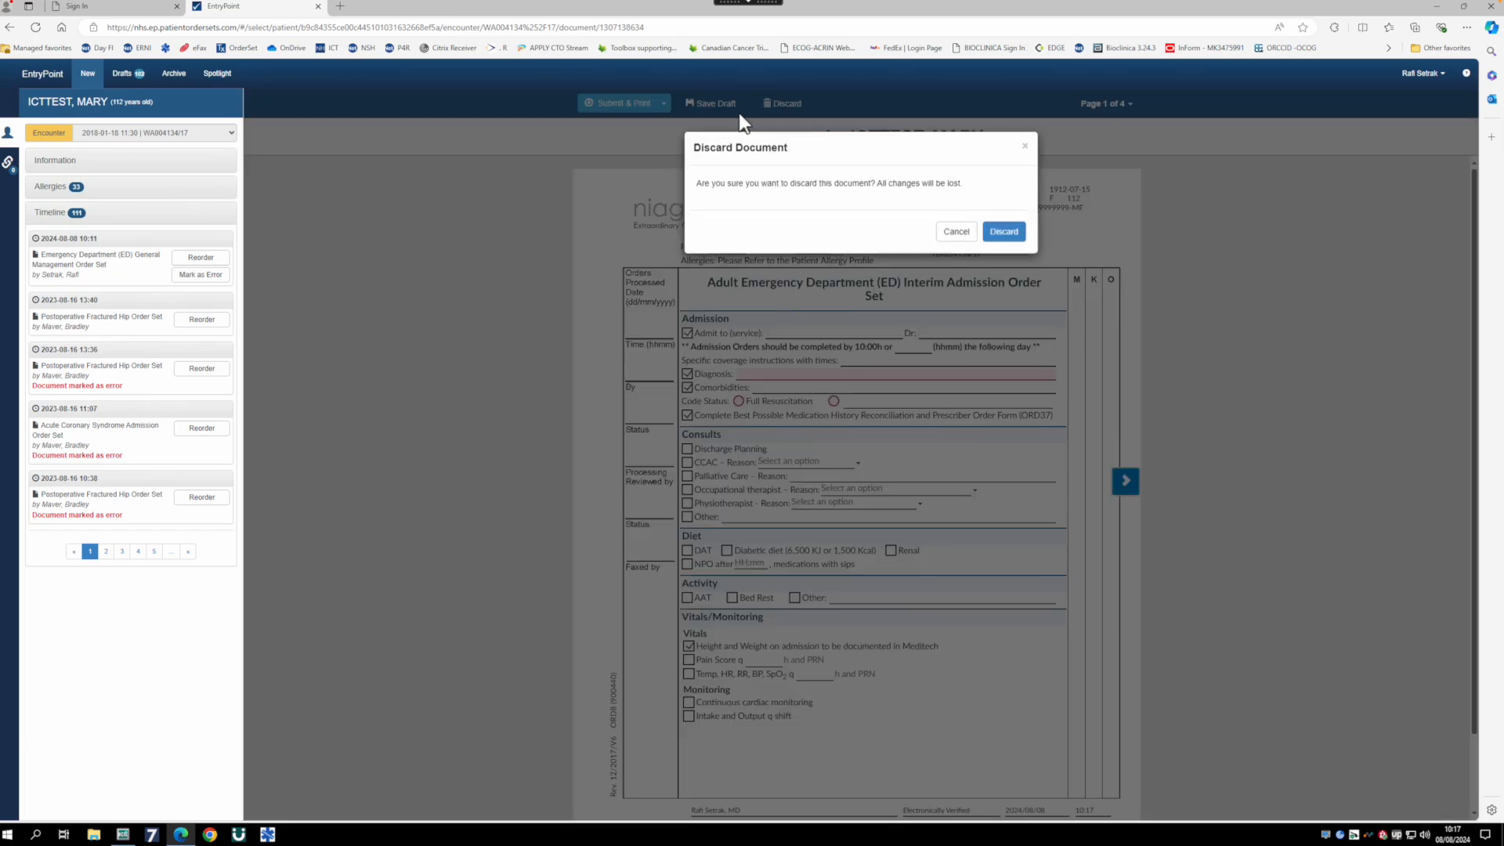
pyautogui.click(1006, 260)
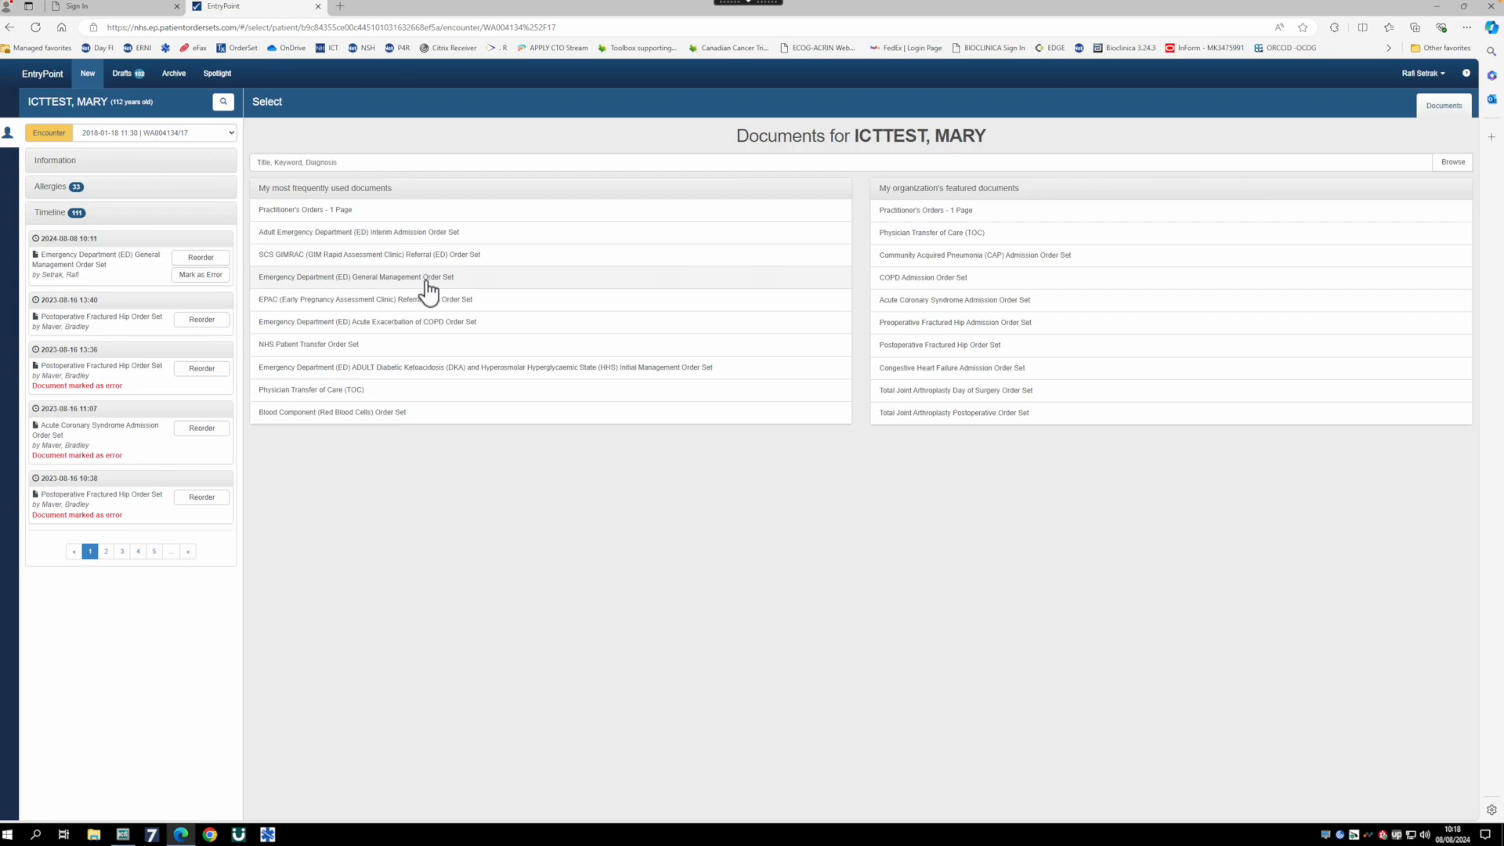
# Step: Examine the three pages of the Emergency Department (ED) Acute Exacerbation of COPD Order Set, and discard the document
pyautogui.click(404, 323)
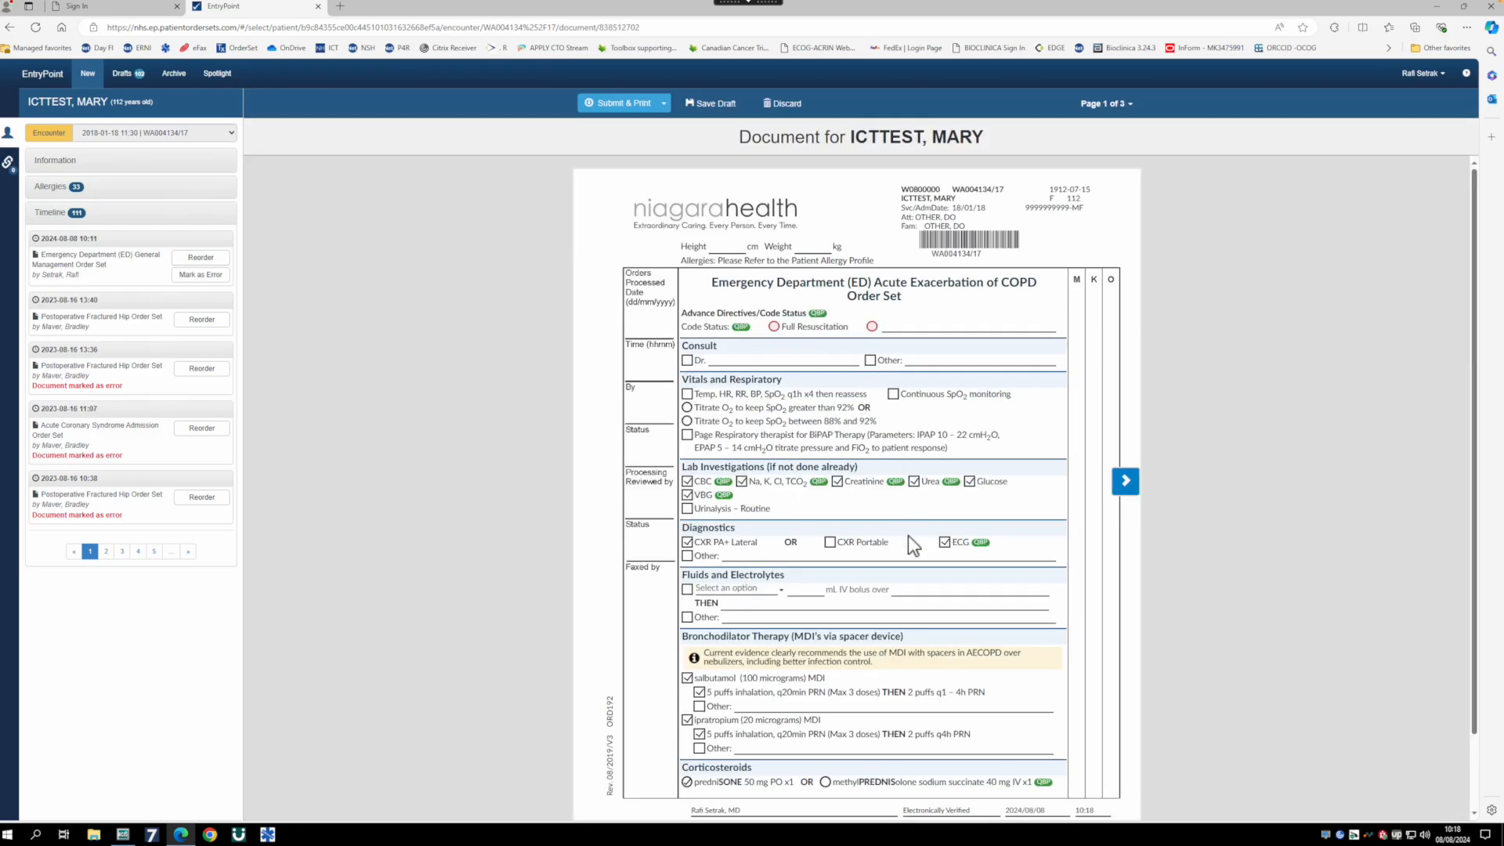
pyautogui.scroll(-1, 909, 534)
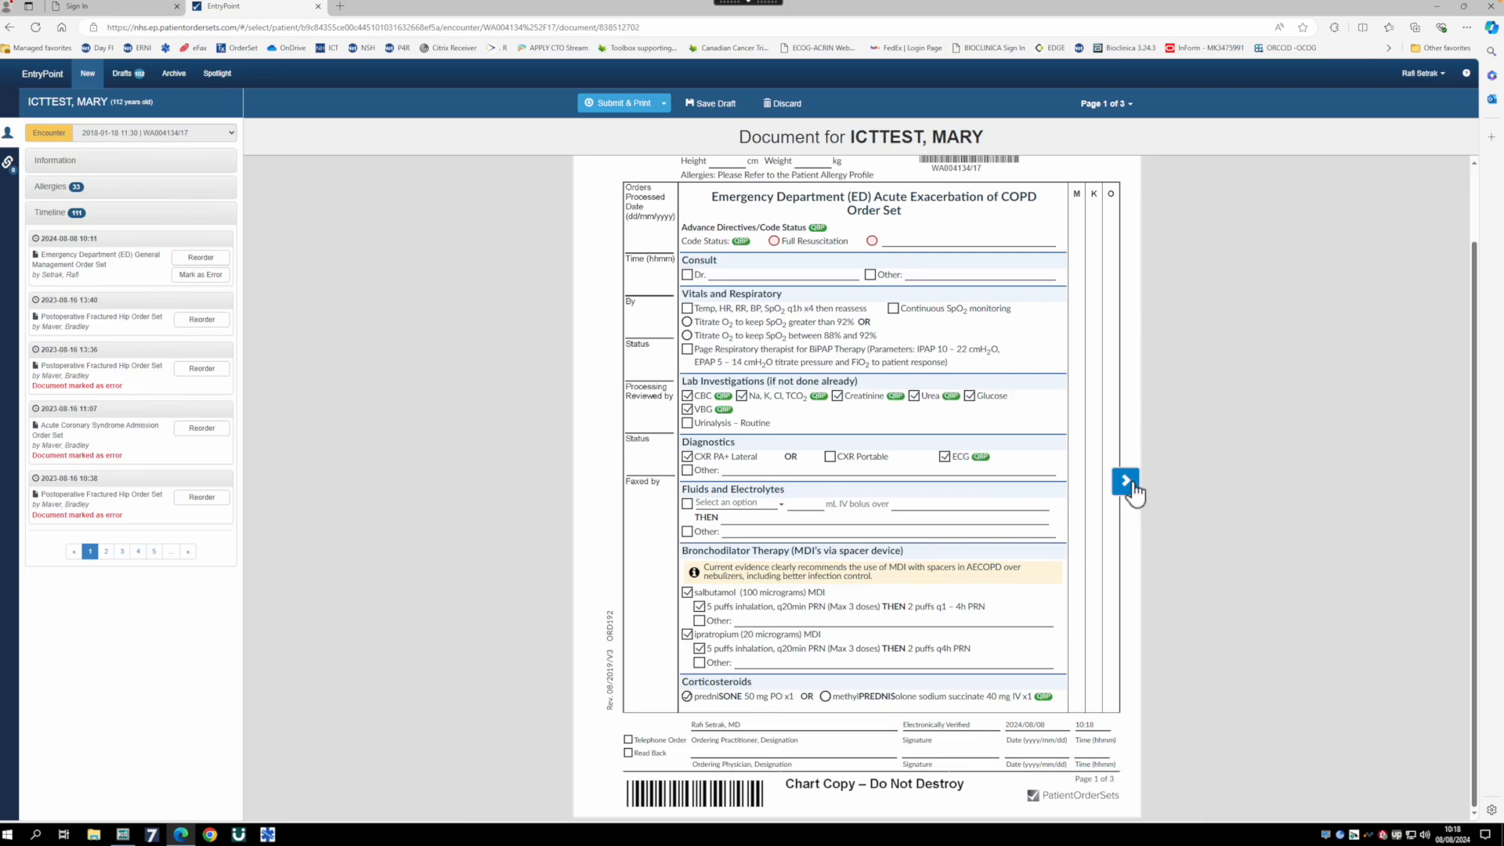
pyautogui.click(1125, 481)
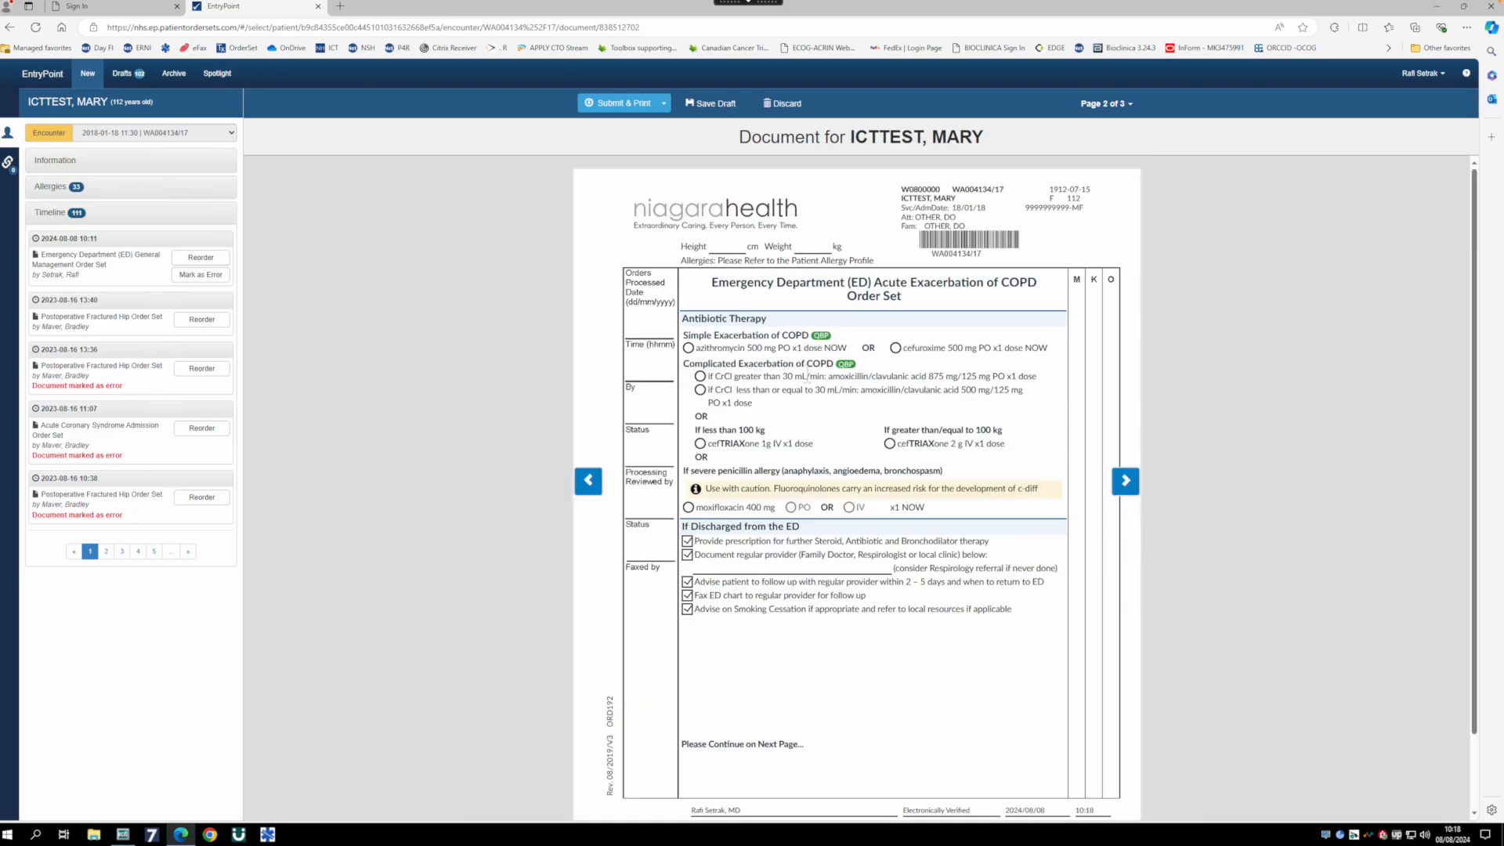
pyautogui.click(1125, 480)
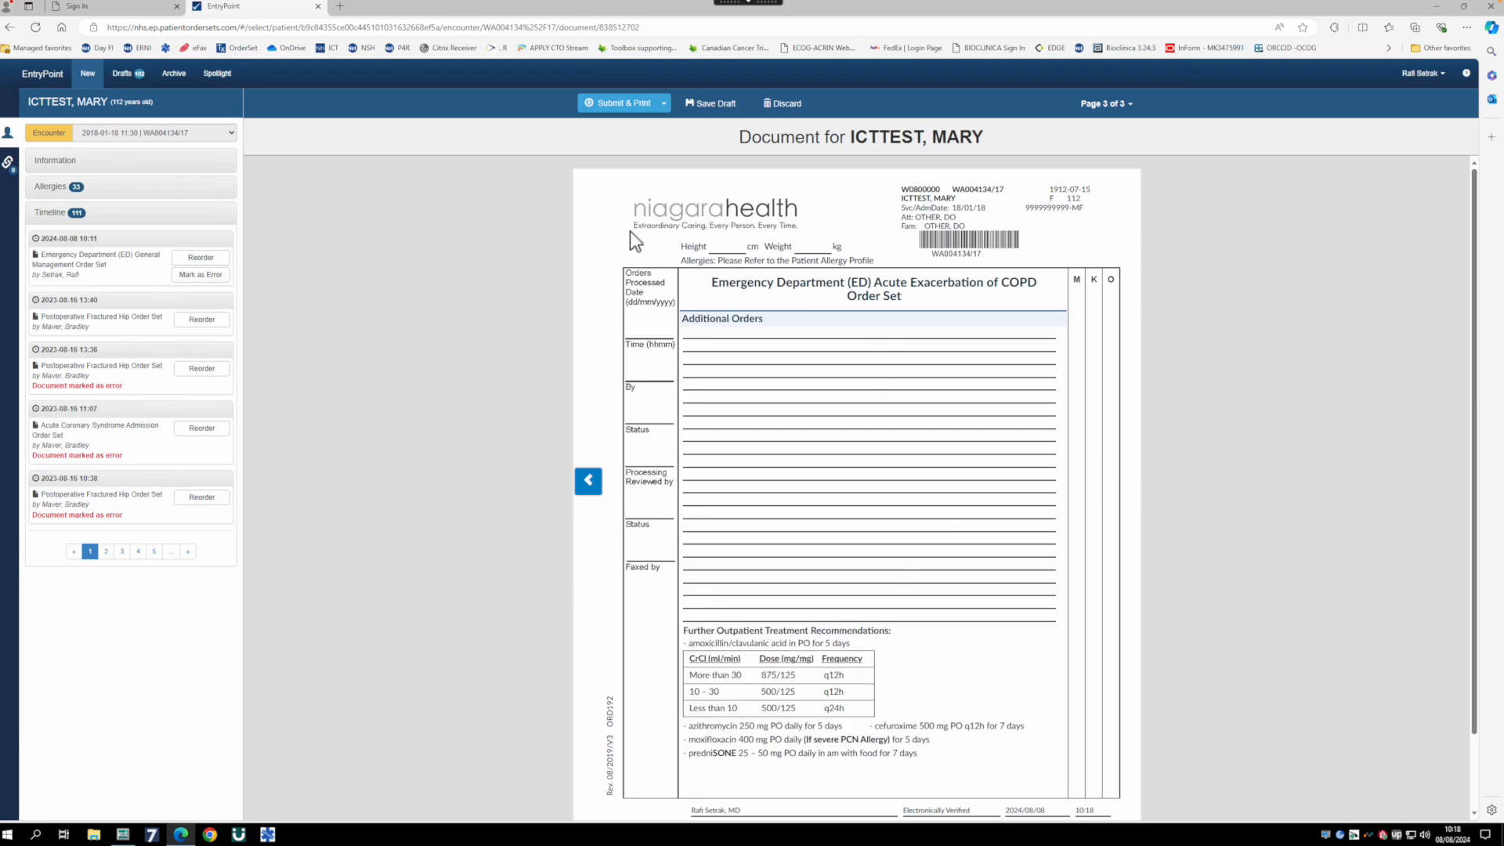
pyautogui.click(781, 104)
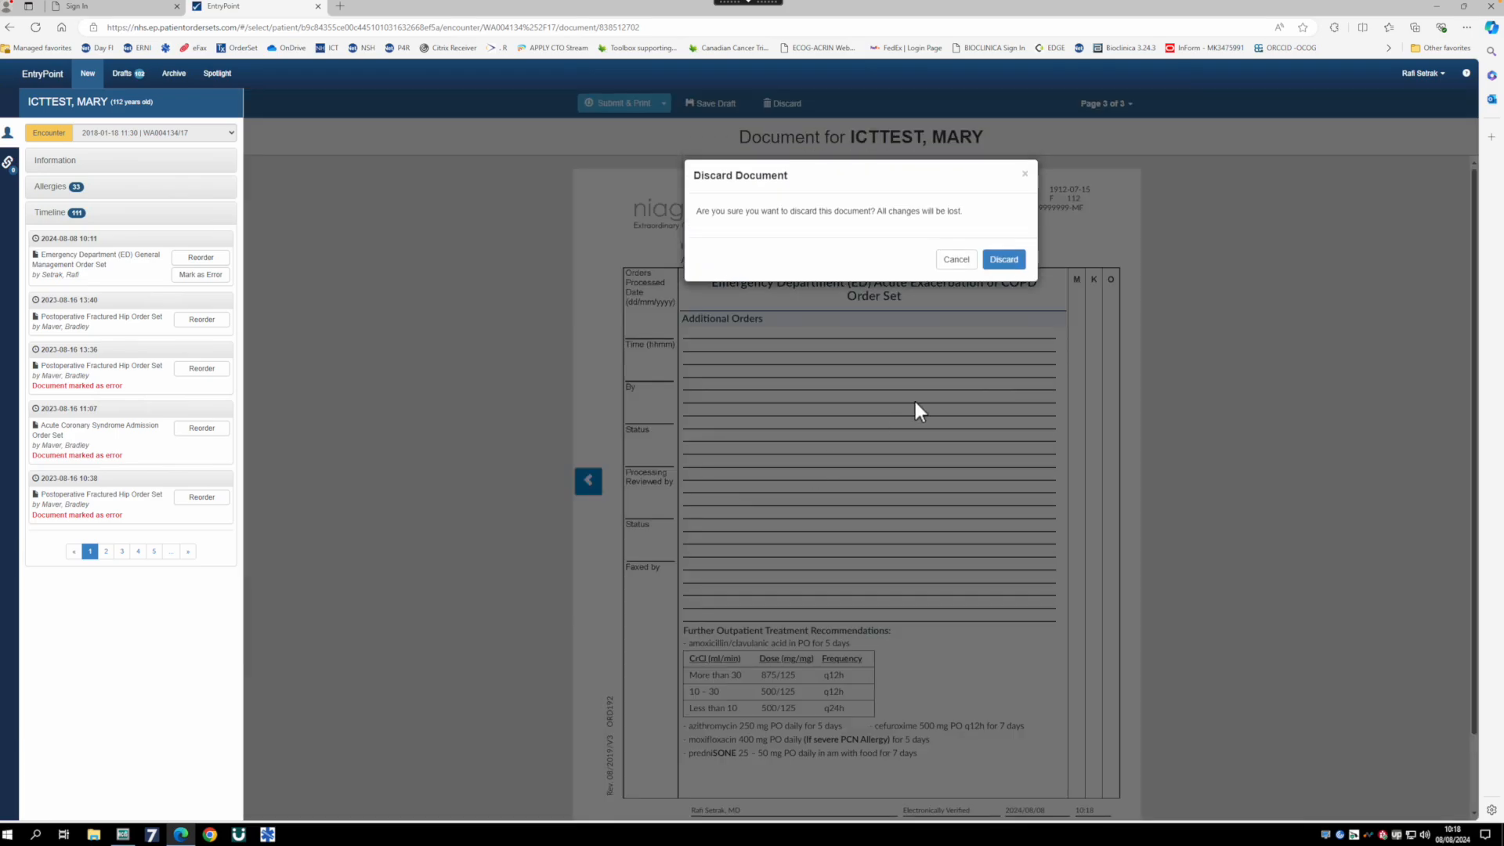
pyautogui.click(1003, 258)
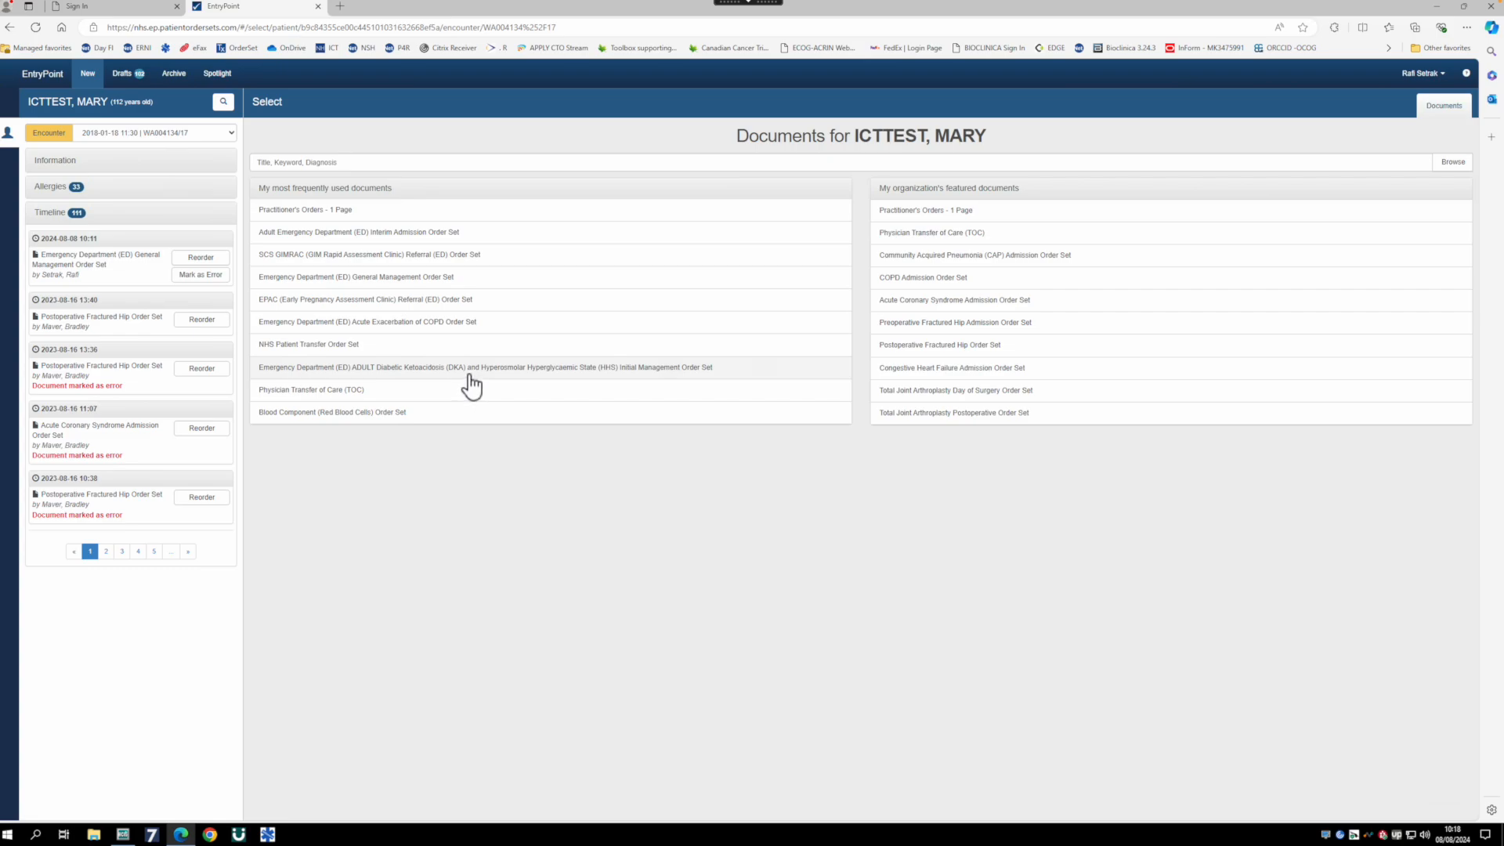
# Step: Examine both pages of the NHS Patient Transfer Order Set, and discard the document
pyautogui.click(333, 346)
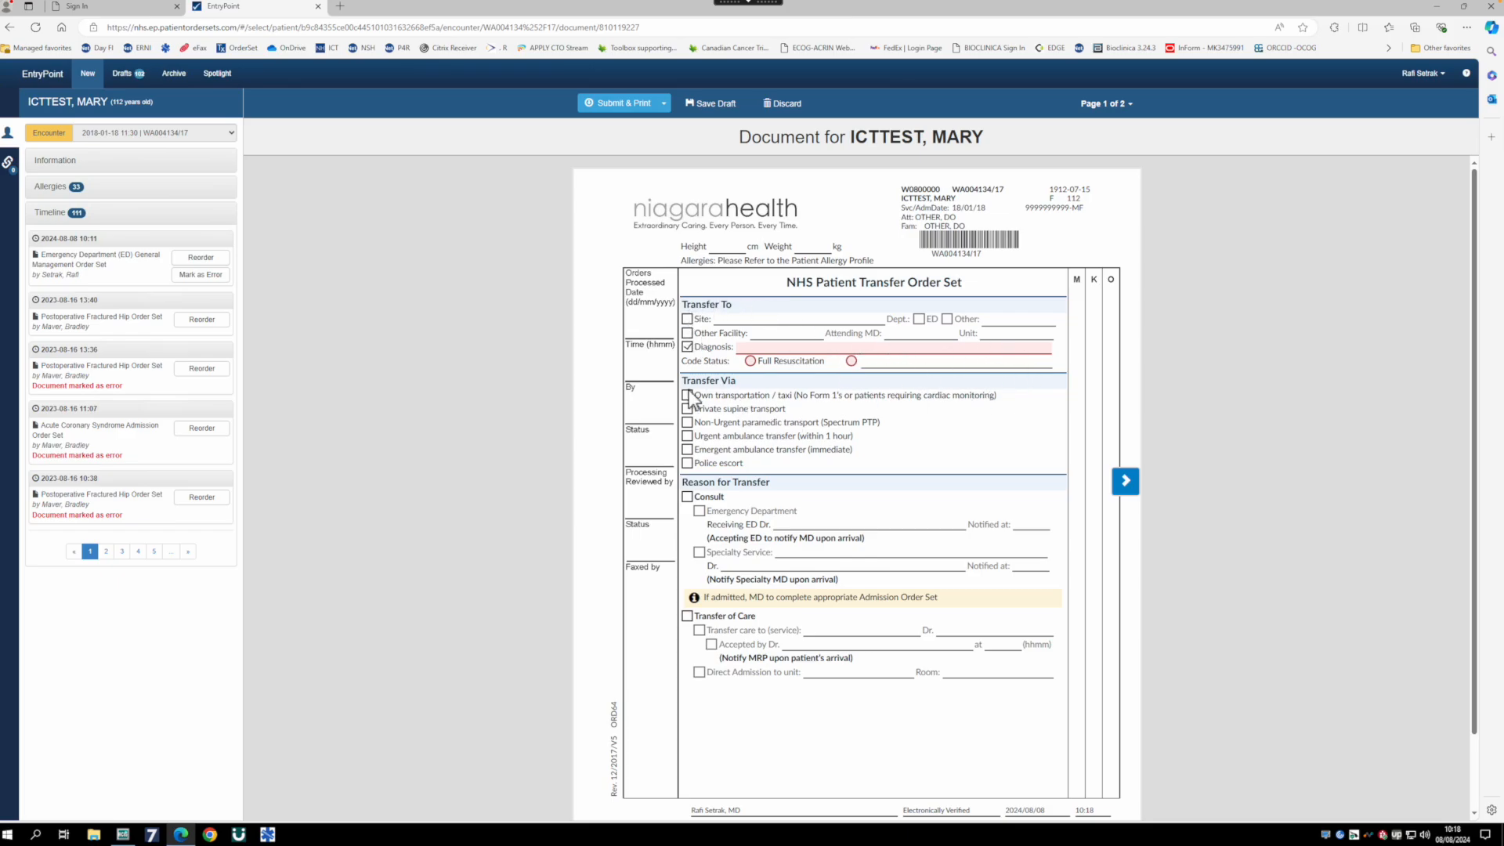
pyautogui.click(1128, 480)
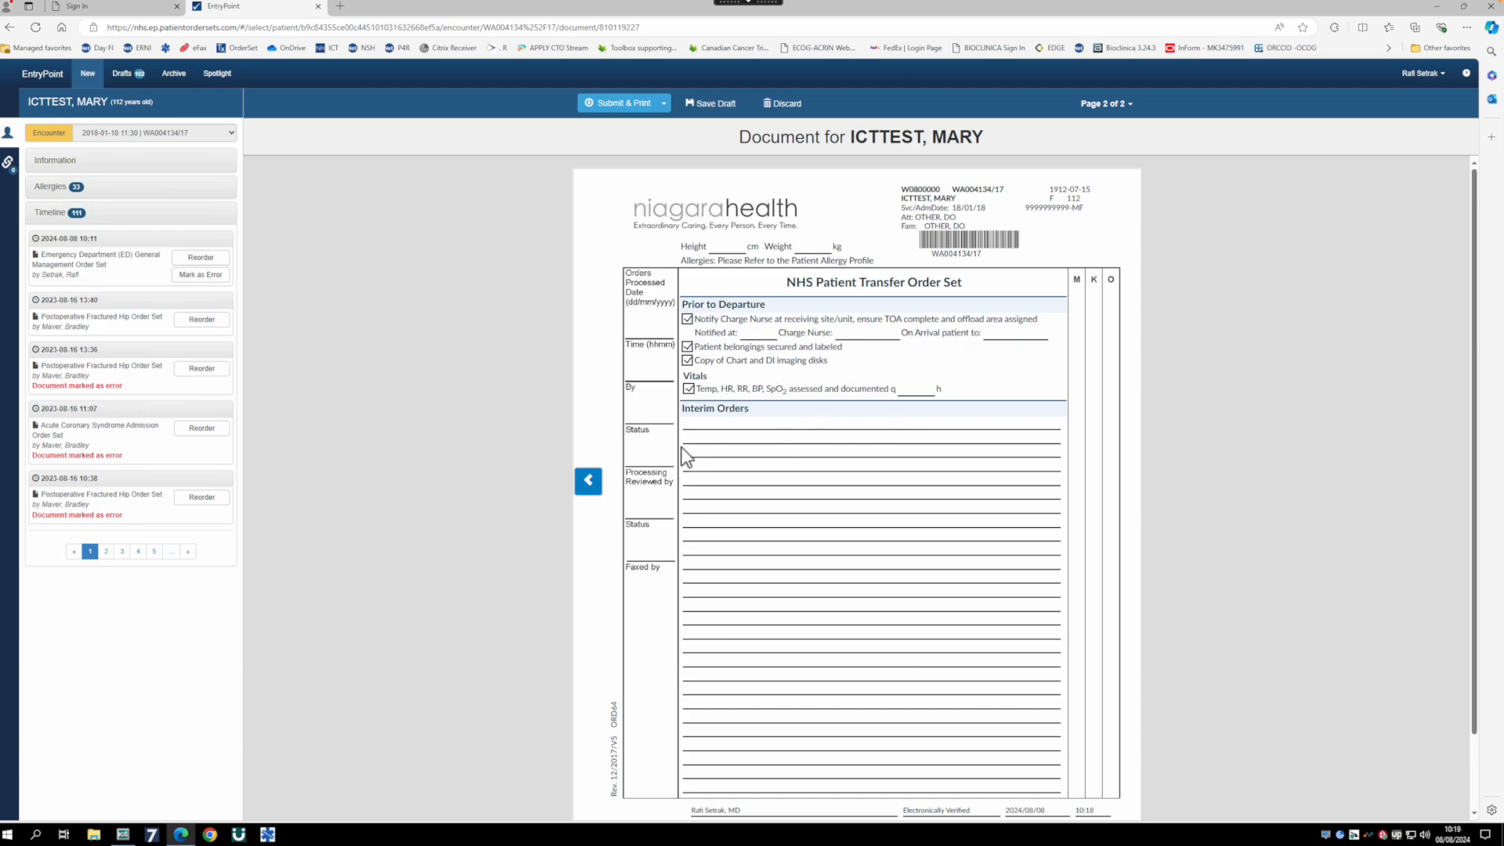
pyautogui.click(774, 105)
pyautogui.click(1003, 257)
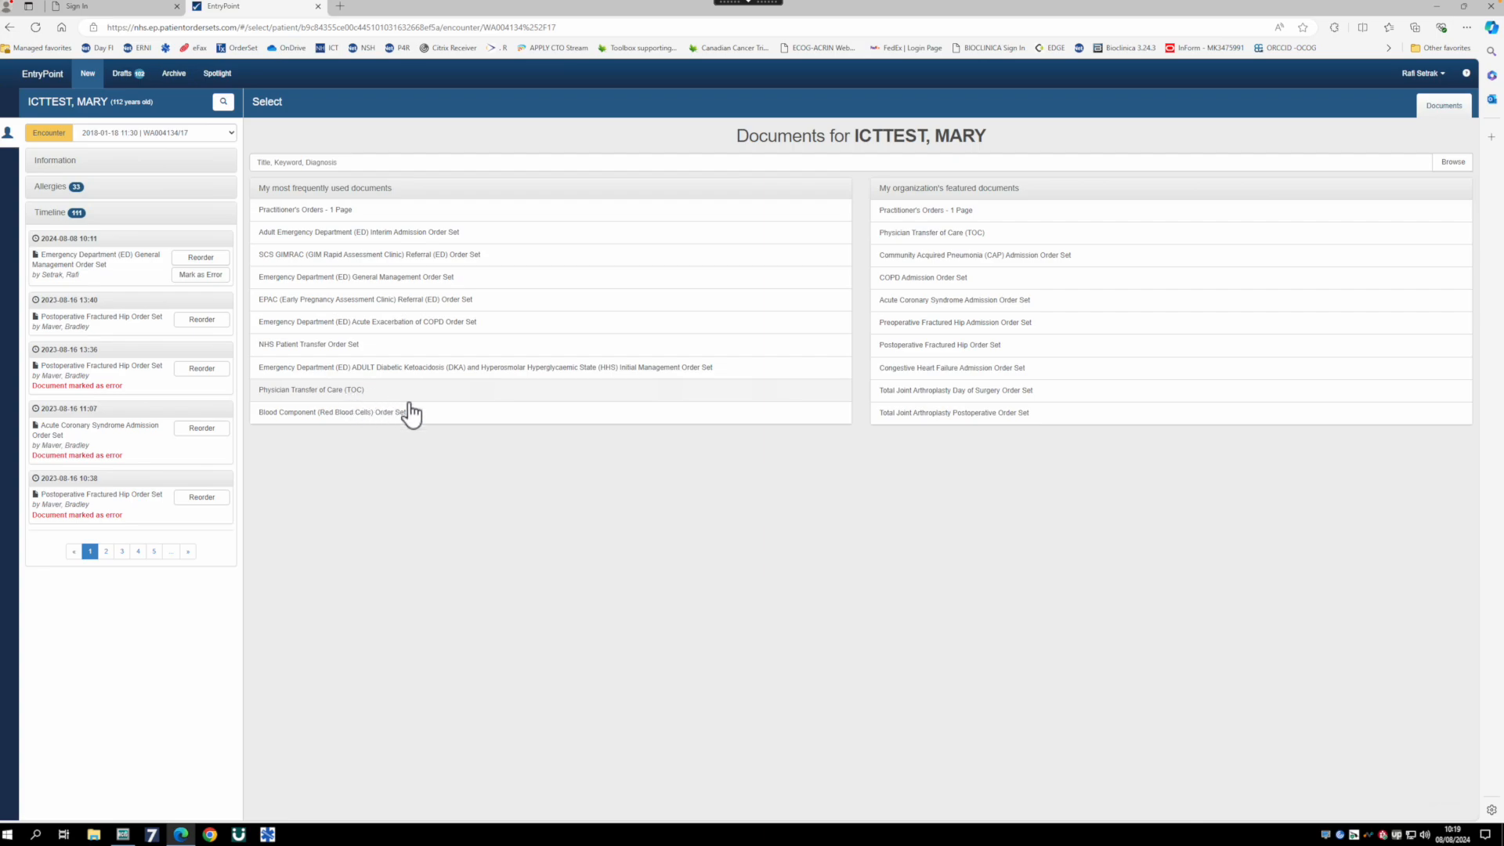
# Step: Examine the three pages of the Blood Component (Red Blood Cells) Order Set, and discard the document
pyautogui.click(363, 411)
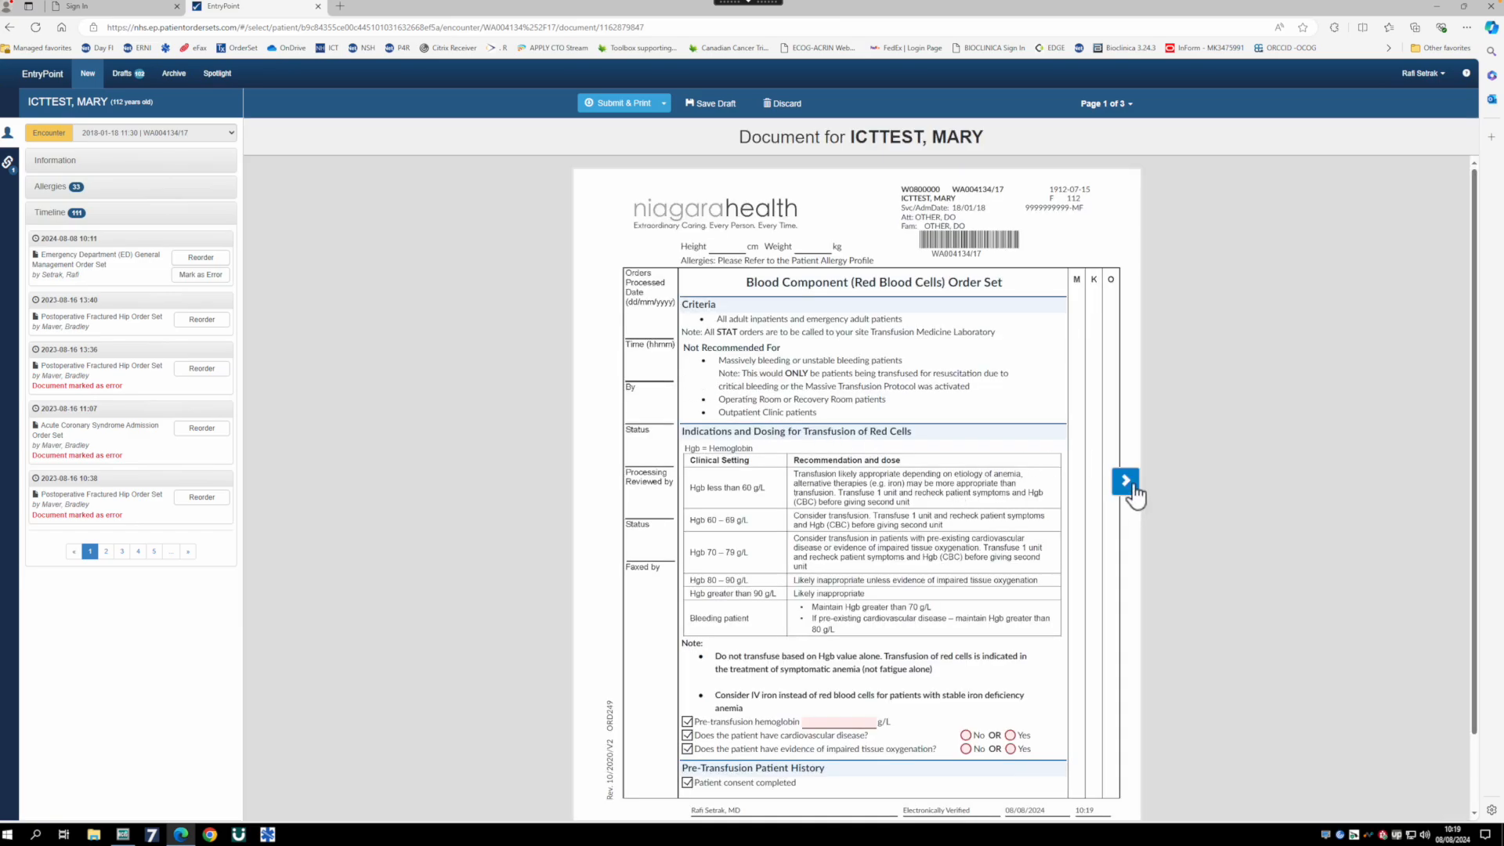
pyautogui.scroll(-1, 980, 499)
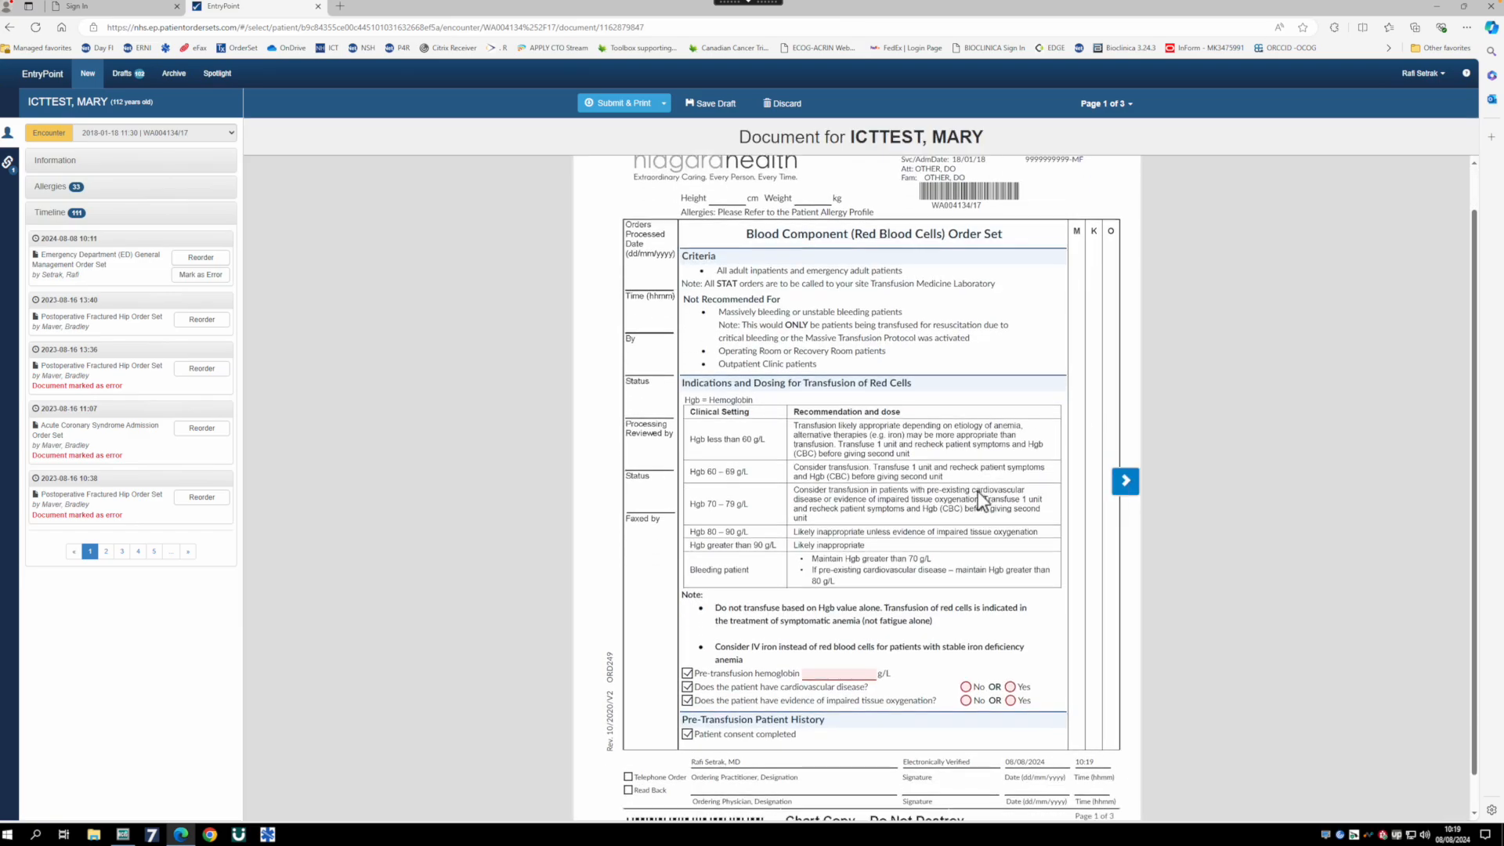
pyautogui.click(1125, 482)
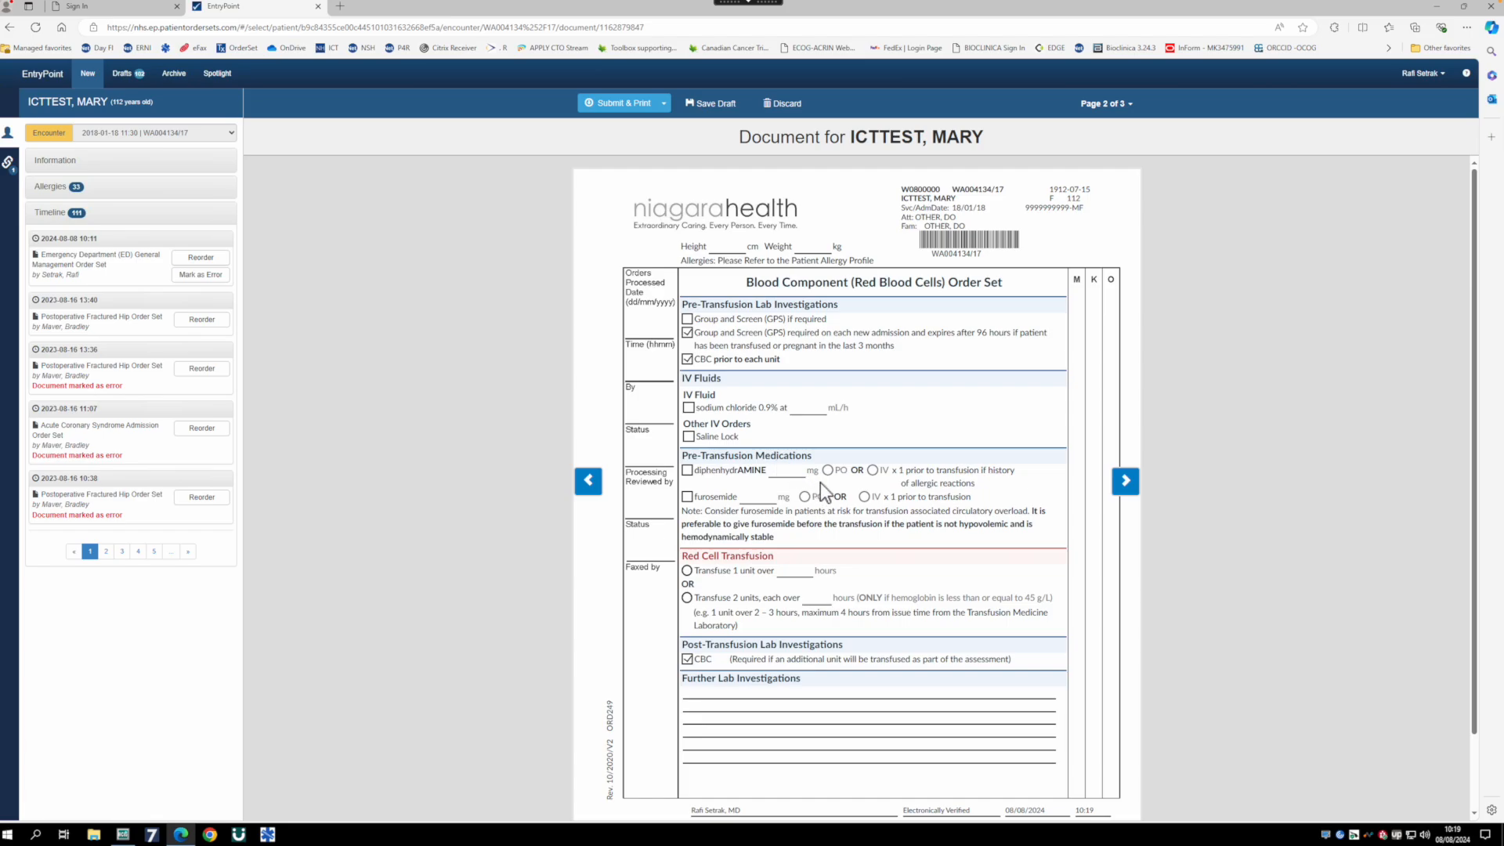
pyautogui.click(1126, 486)
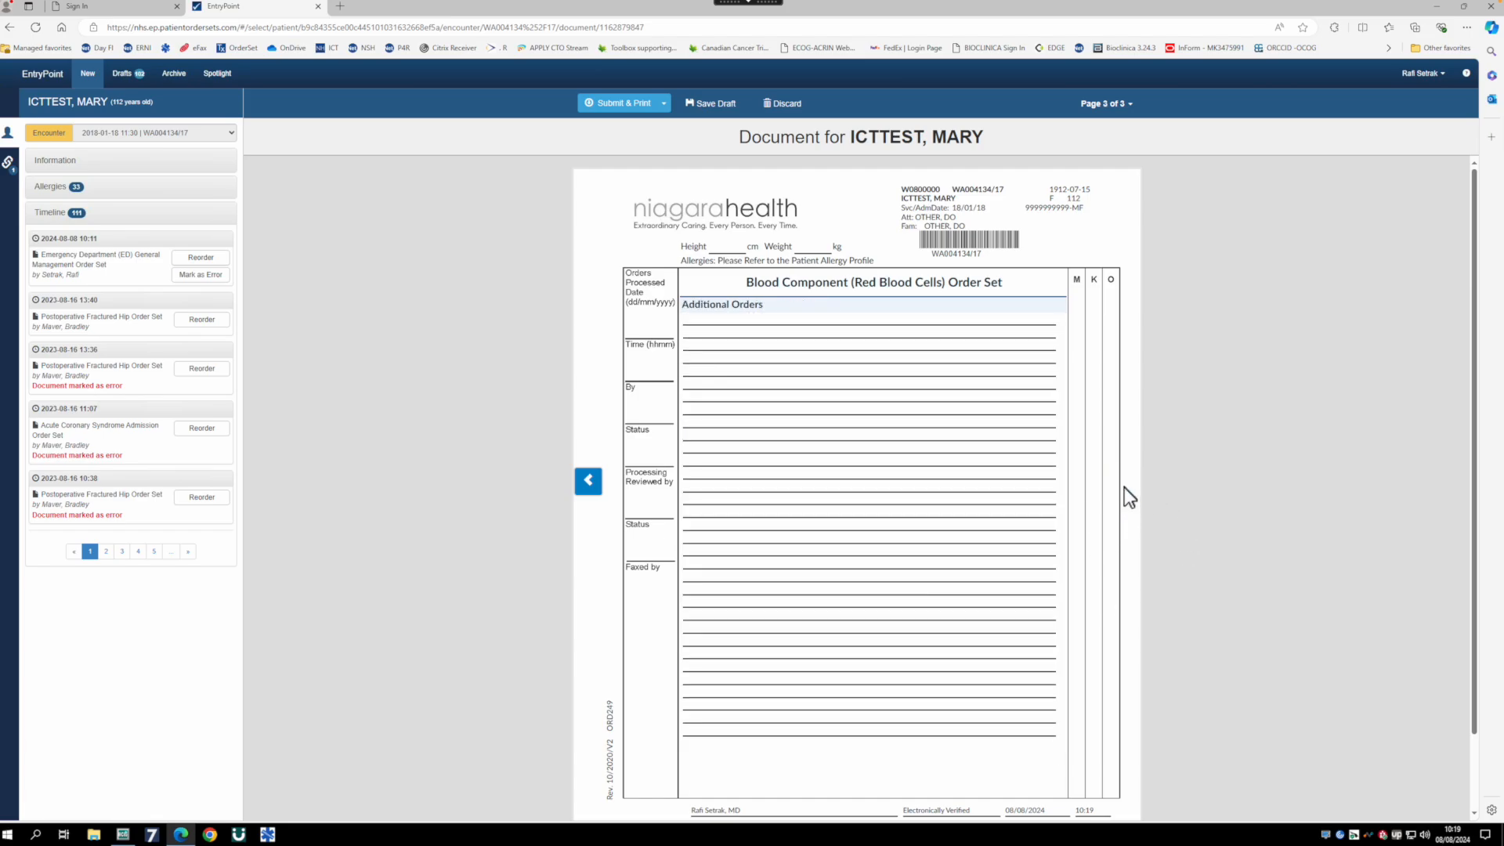
pyautogui.click(781, 103)
pyautogui.click(1018, 262)
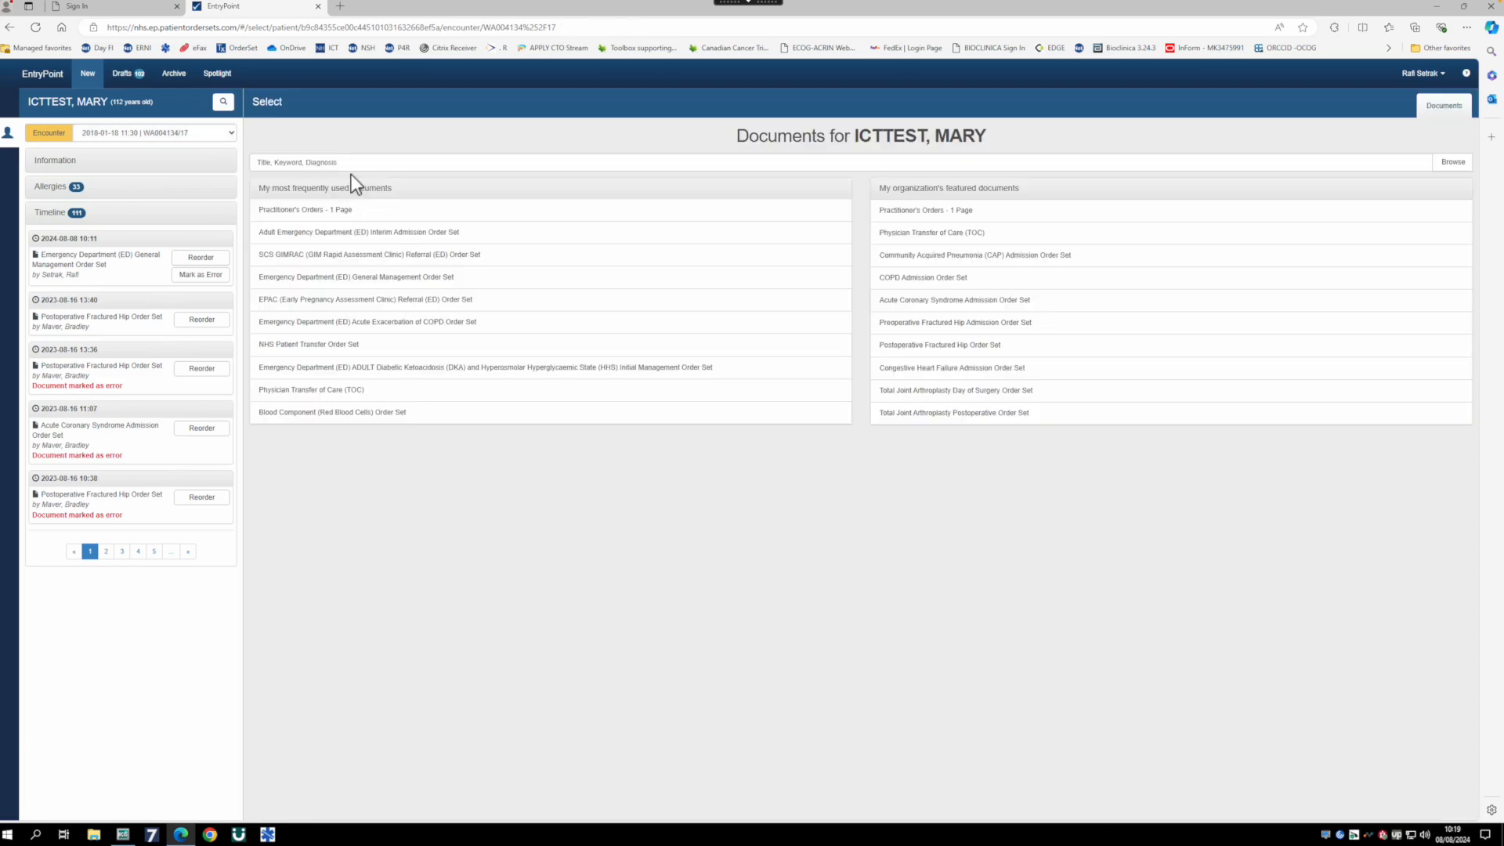
# Step: Search the documents for "(ED)", examine the Rabies (ED) Post Exposure Prophylaxis Order Set, and discard it
pyautogui.write('cED)')
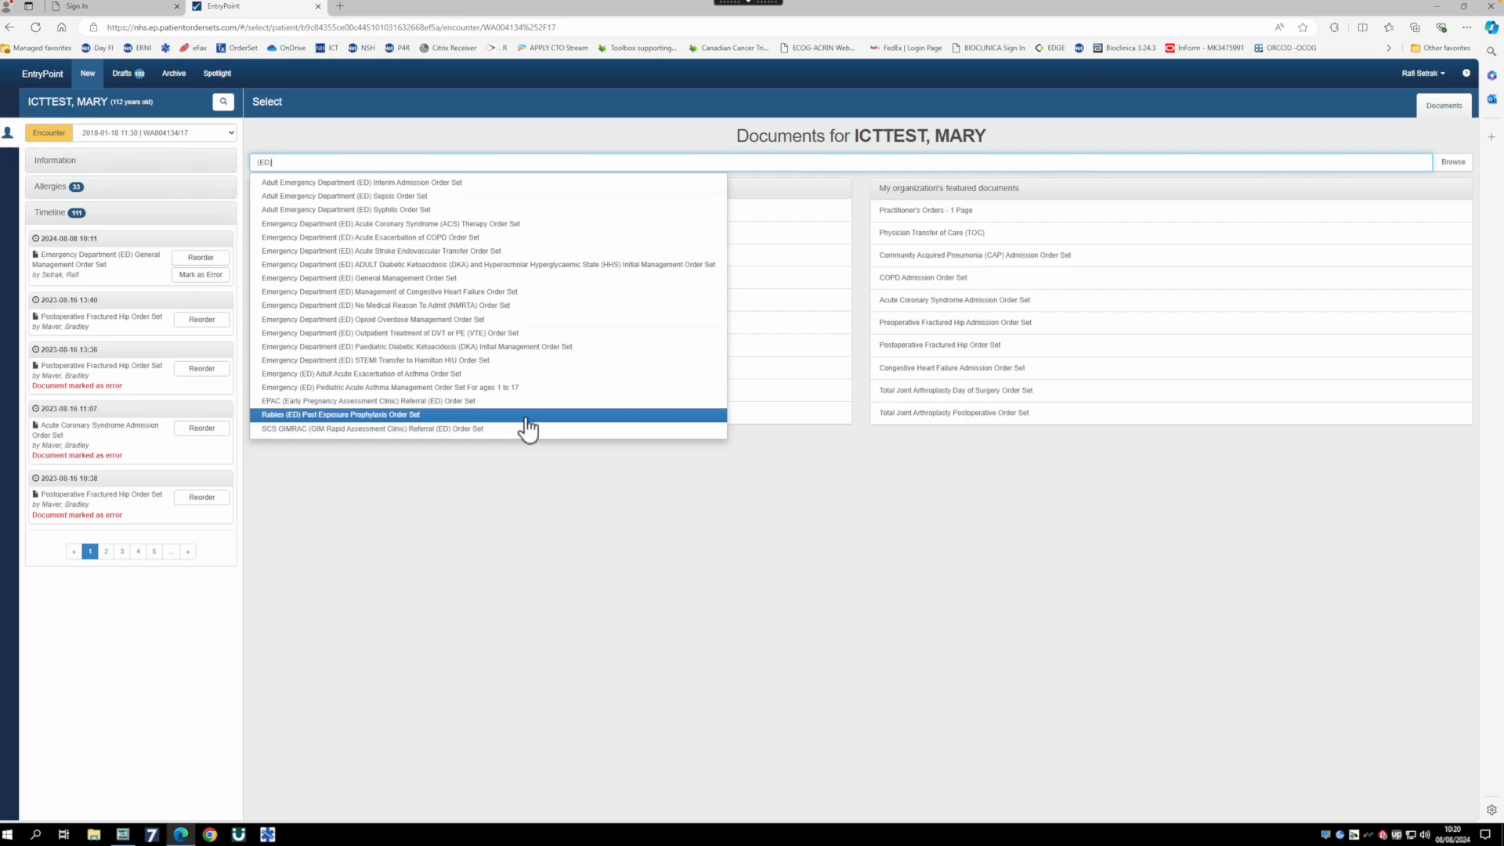
pyautogui.click(423, 419)
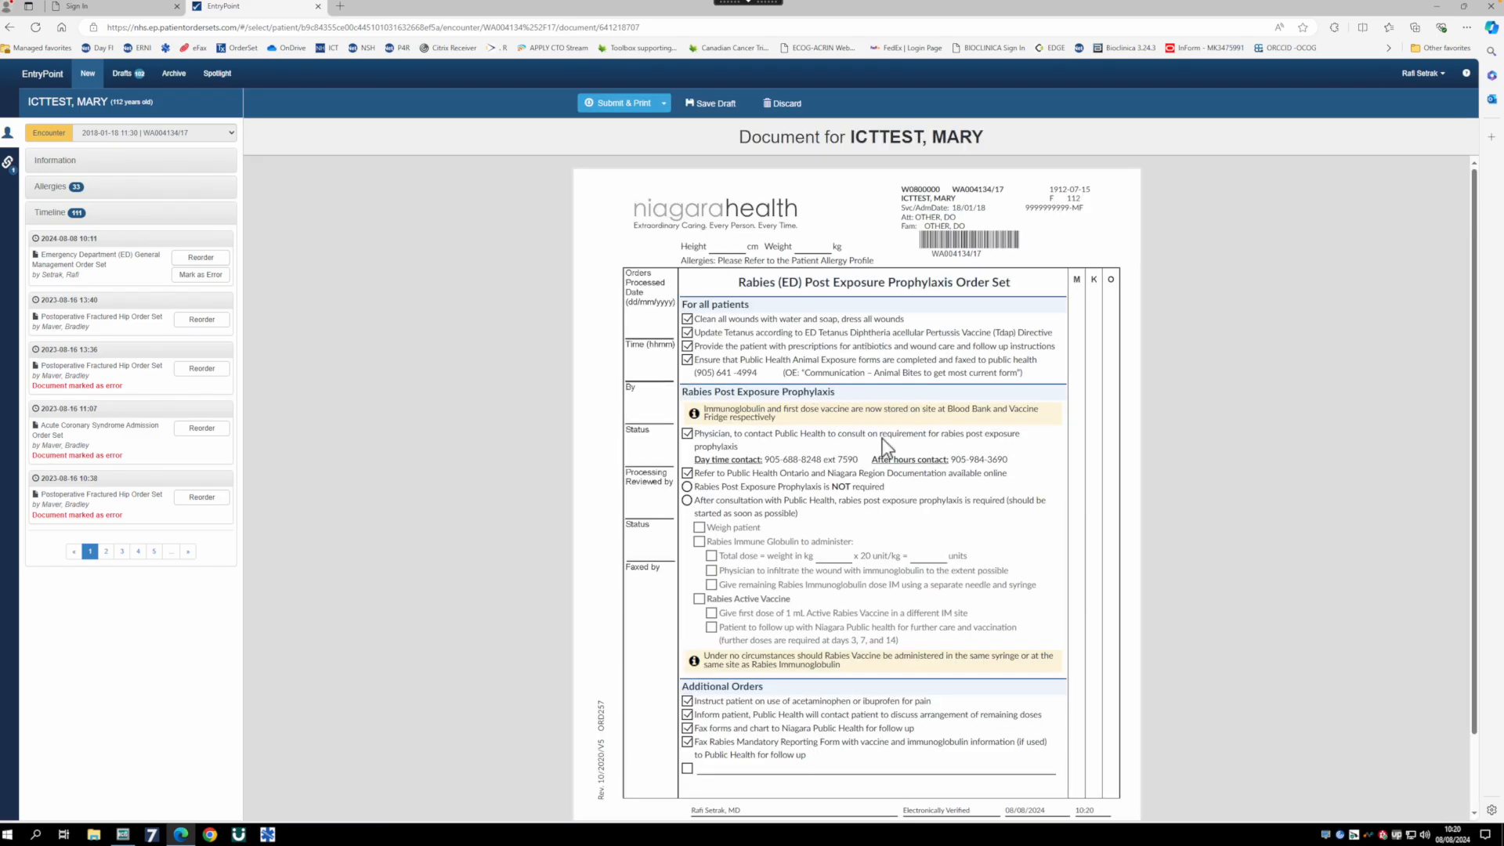
pyautogui.scroll(-1, 882, 439)
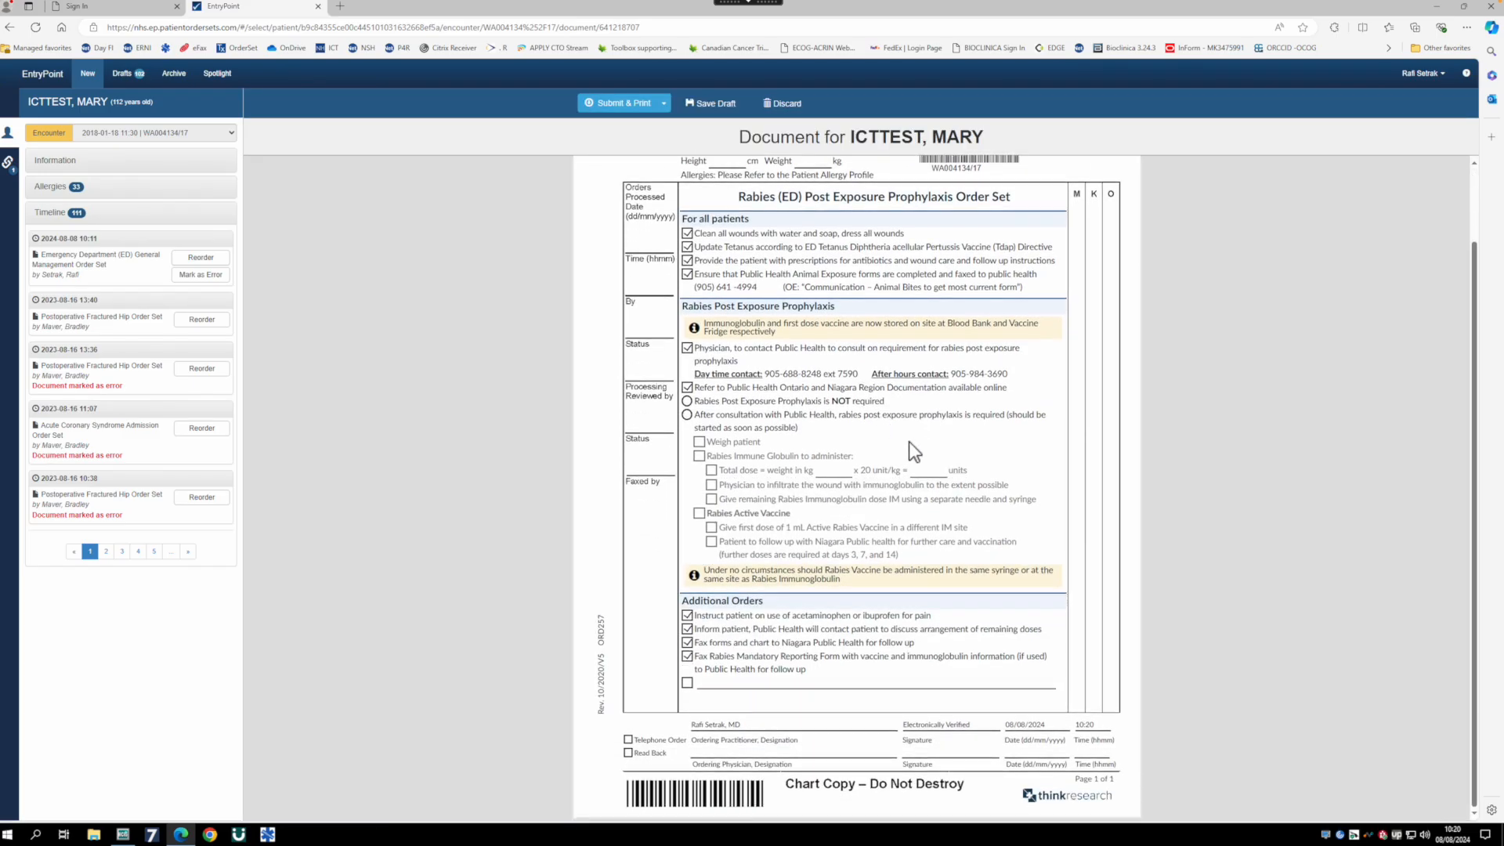
pyautogui.scroll(1, 924, 381)
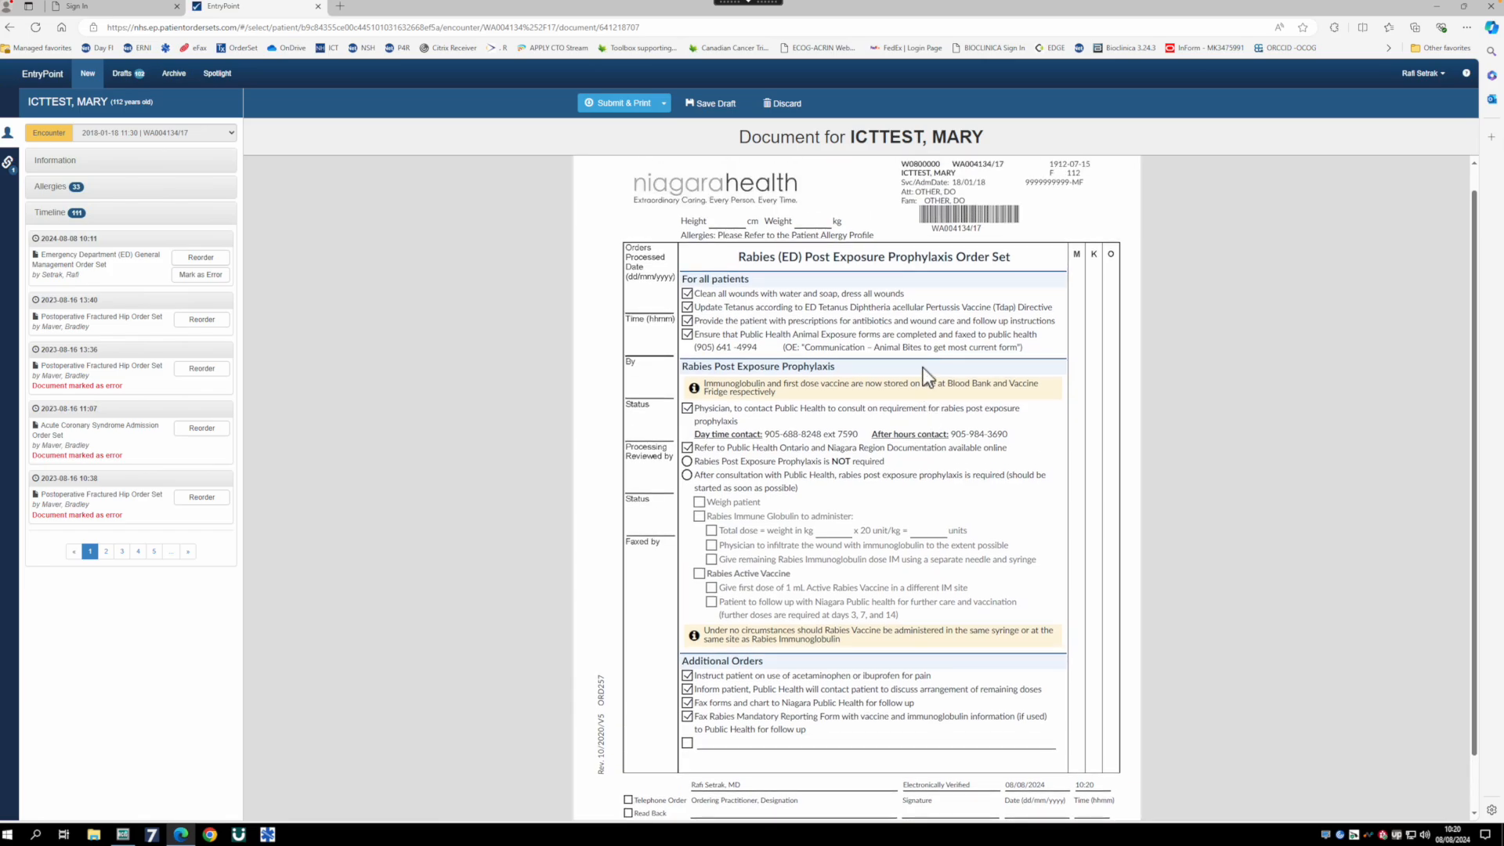
pyautogui.scroll(-1, 998, 455)
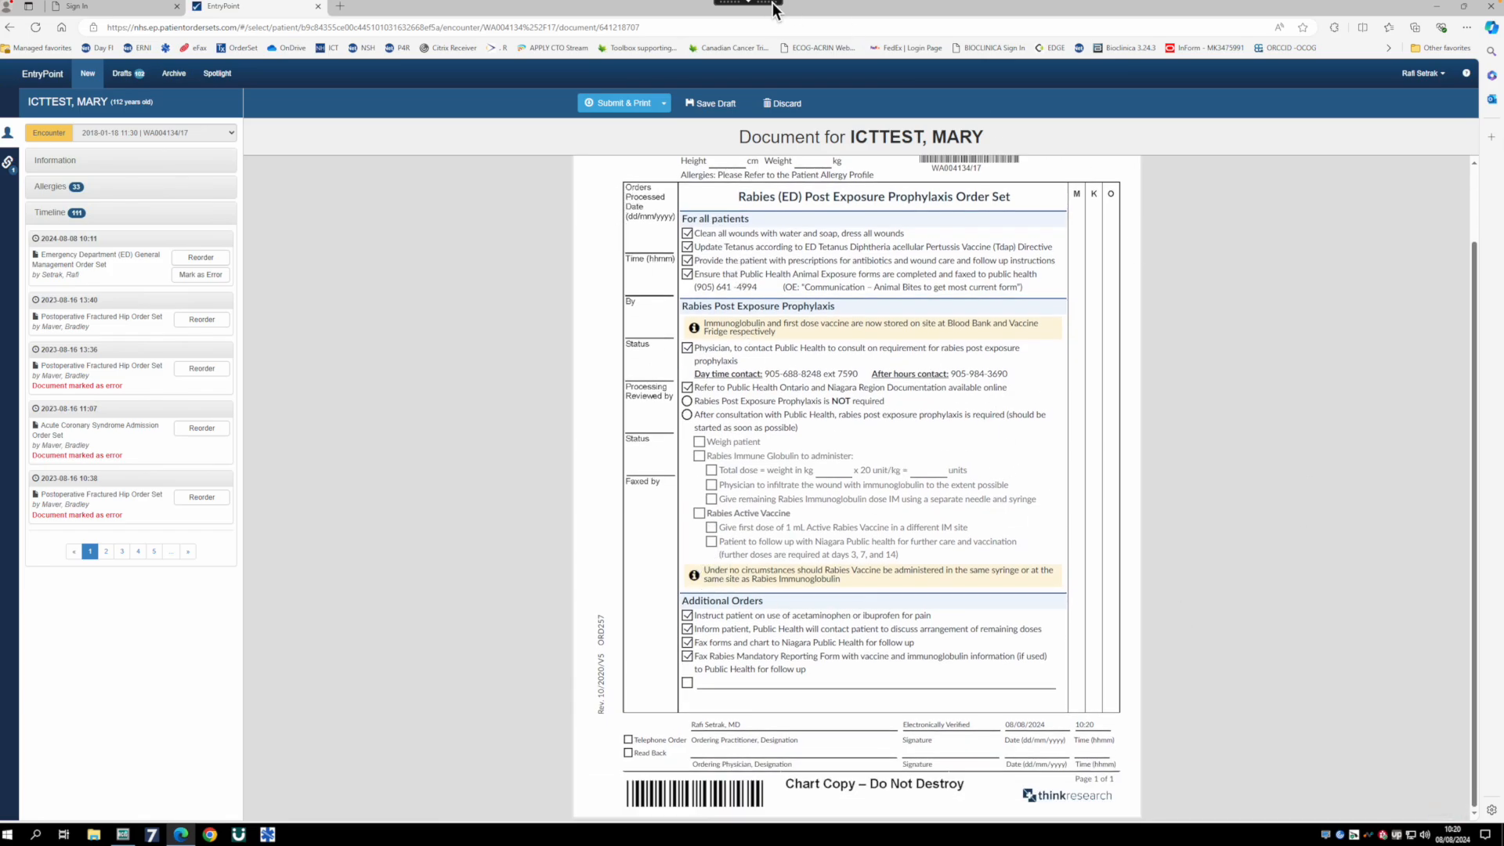
pyautogui.click(783, 100)
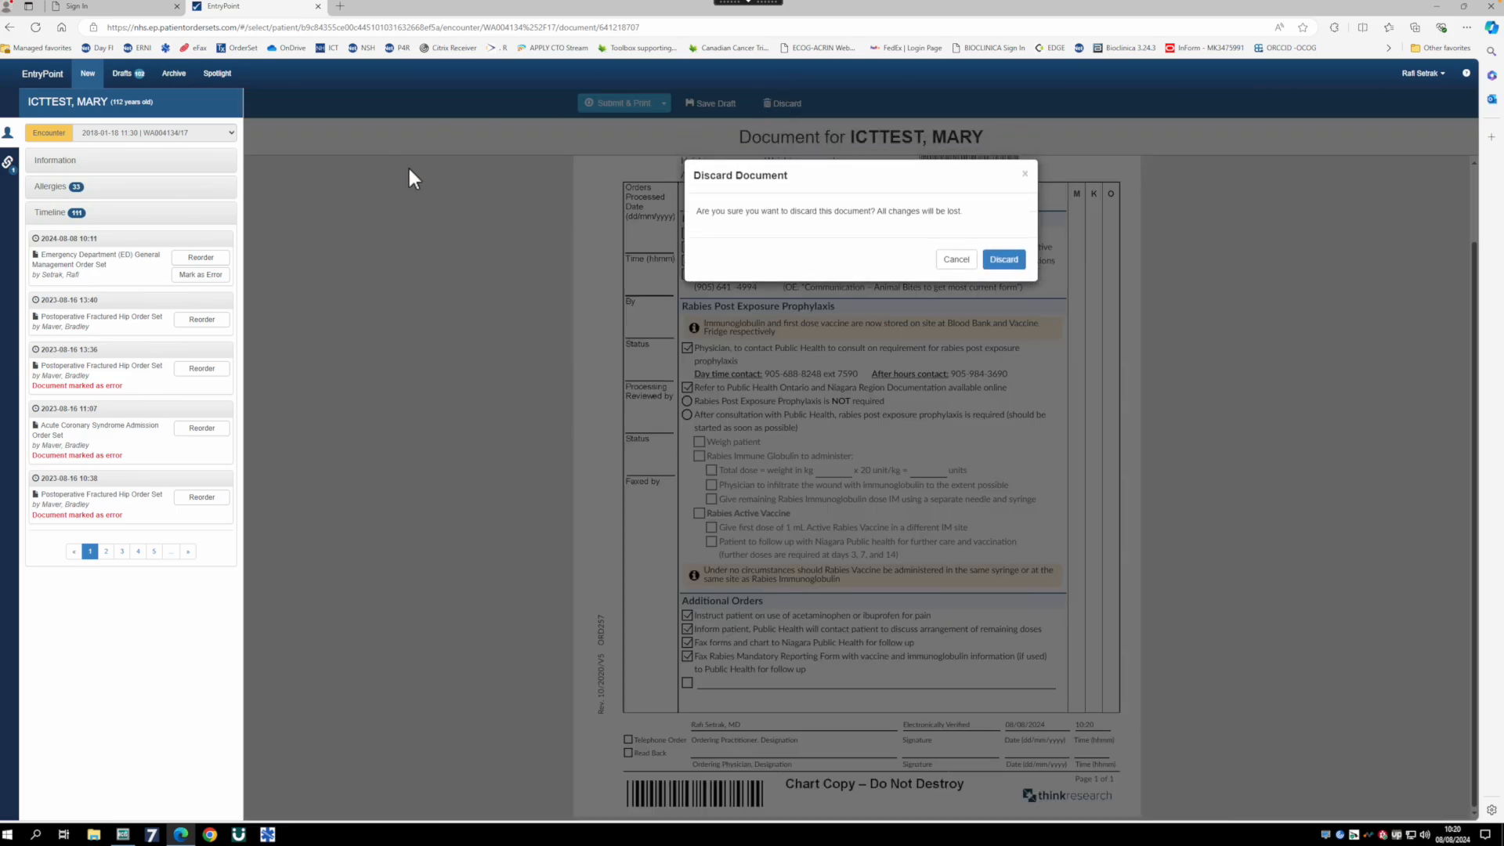
pyautogui.click(1002, 266)
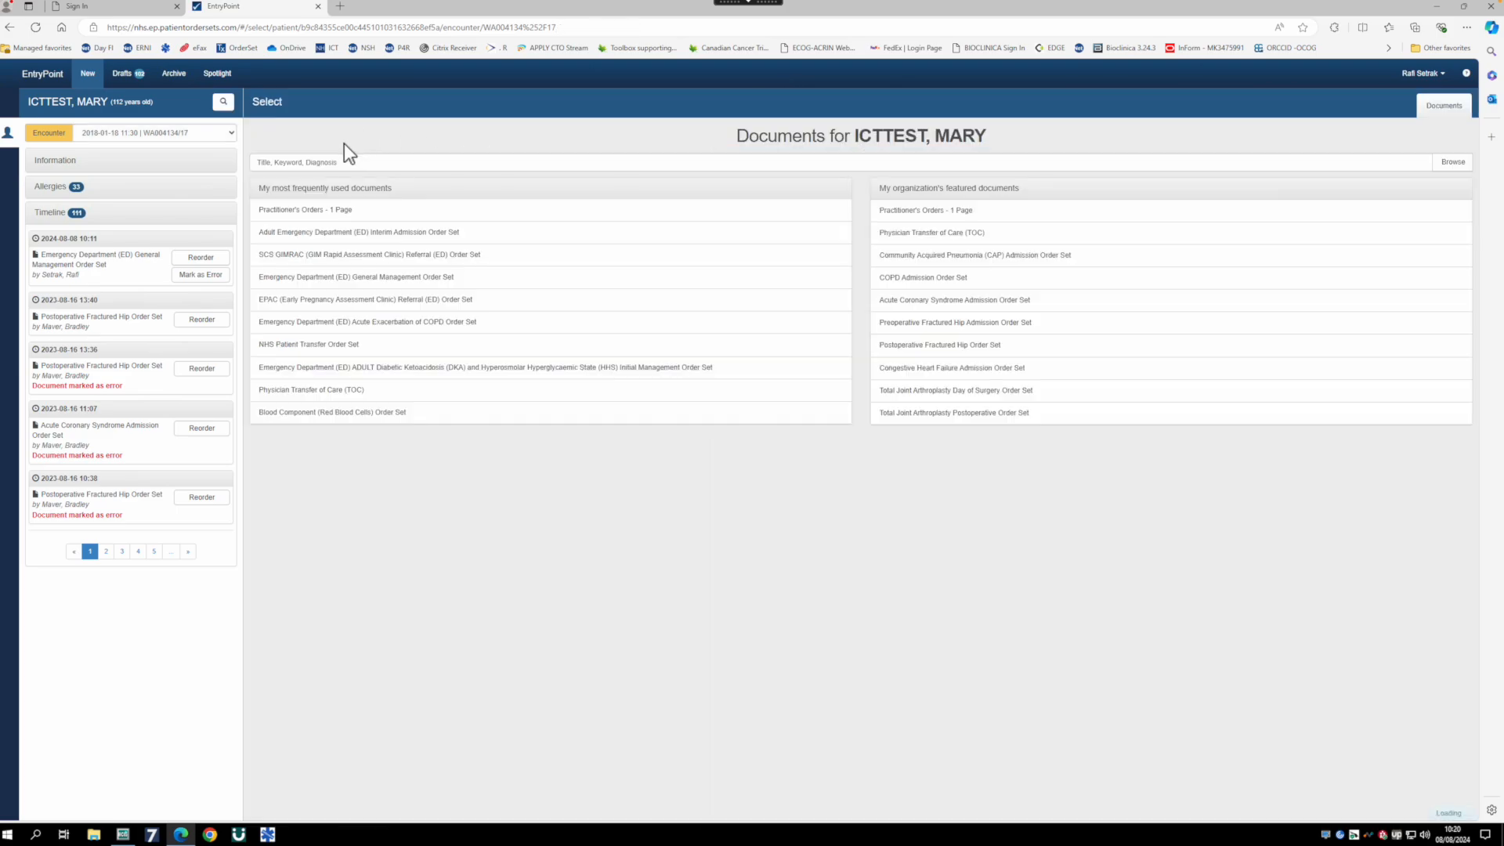
# Step: Search the documents for "(ED)" and open the Emergency (ED) Pediatric Acute Asthma Management Order Set For ages 1 to 17
pyautogui.click(329, 162)
pyautogui.write('(ED)')
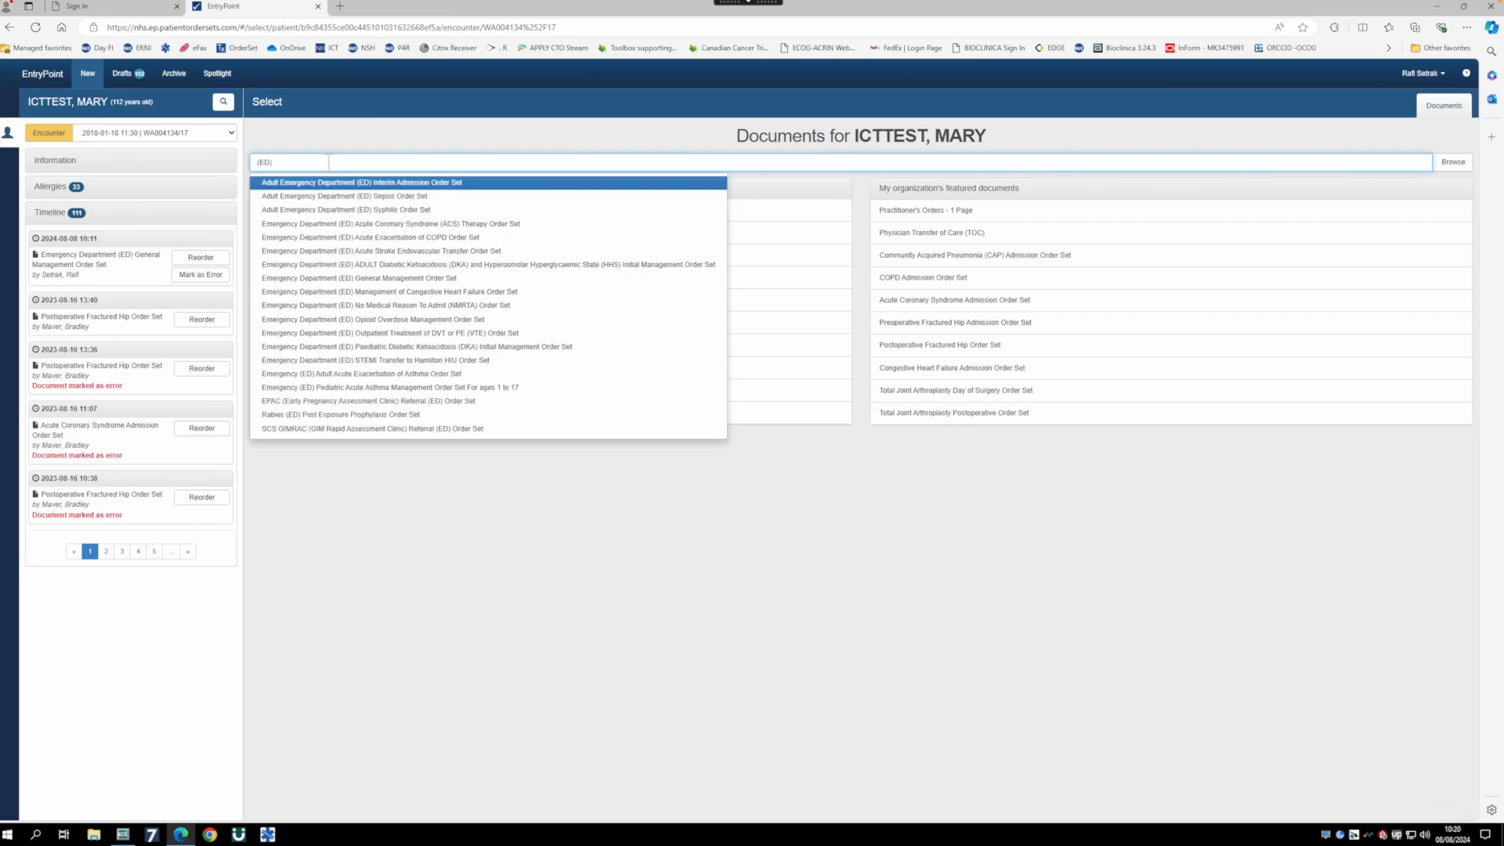
pyautogui.click(381, 389)
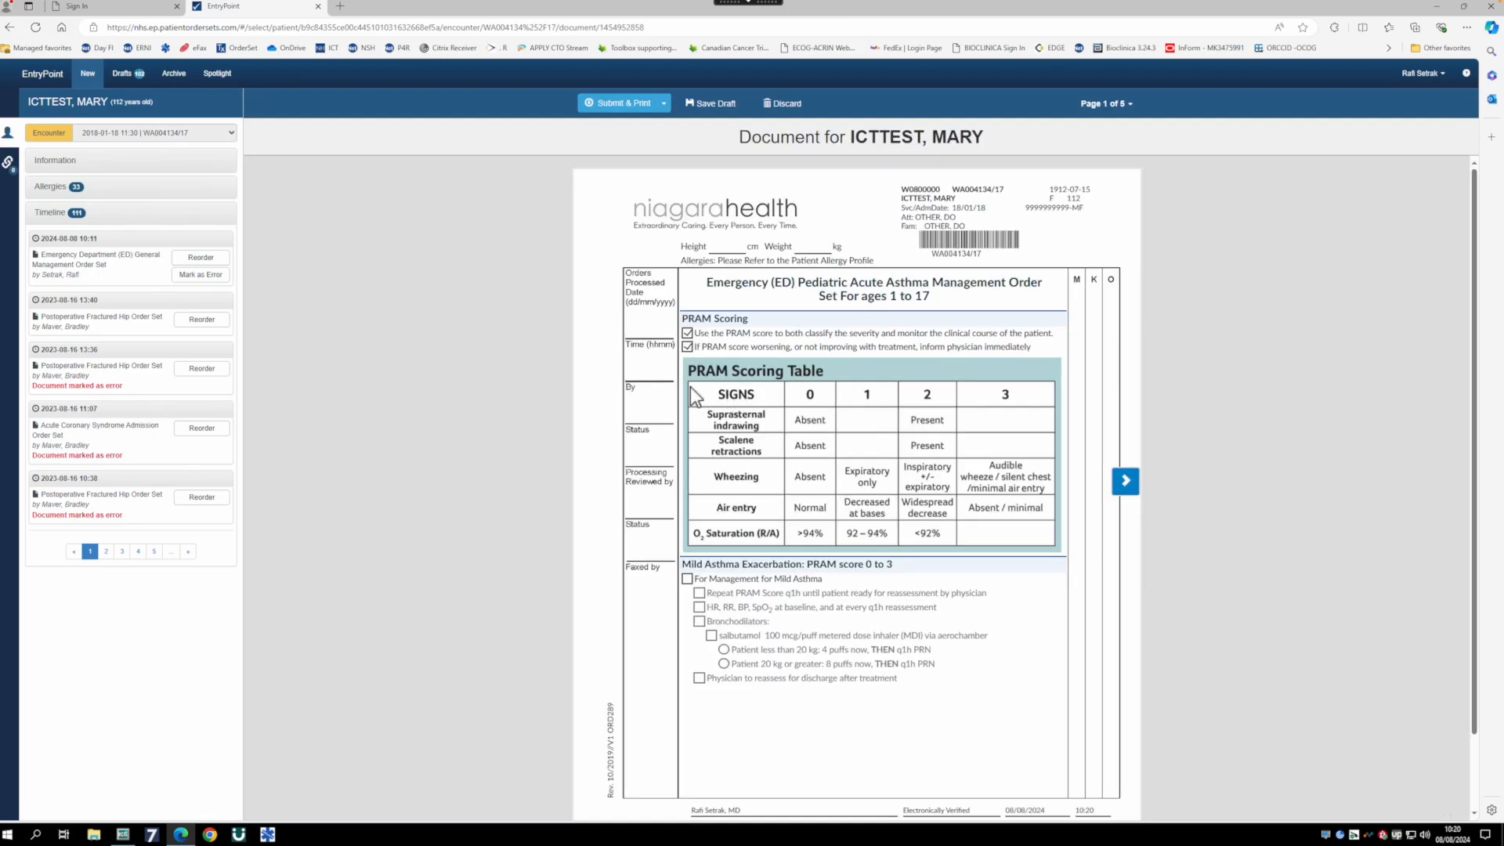
# Step: Examine all five pages of the Pediatric Acute Asthma Management Order Set, and discard the document
pyautogui.scroll(-1, 887, 526)
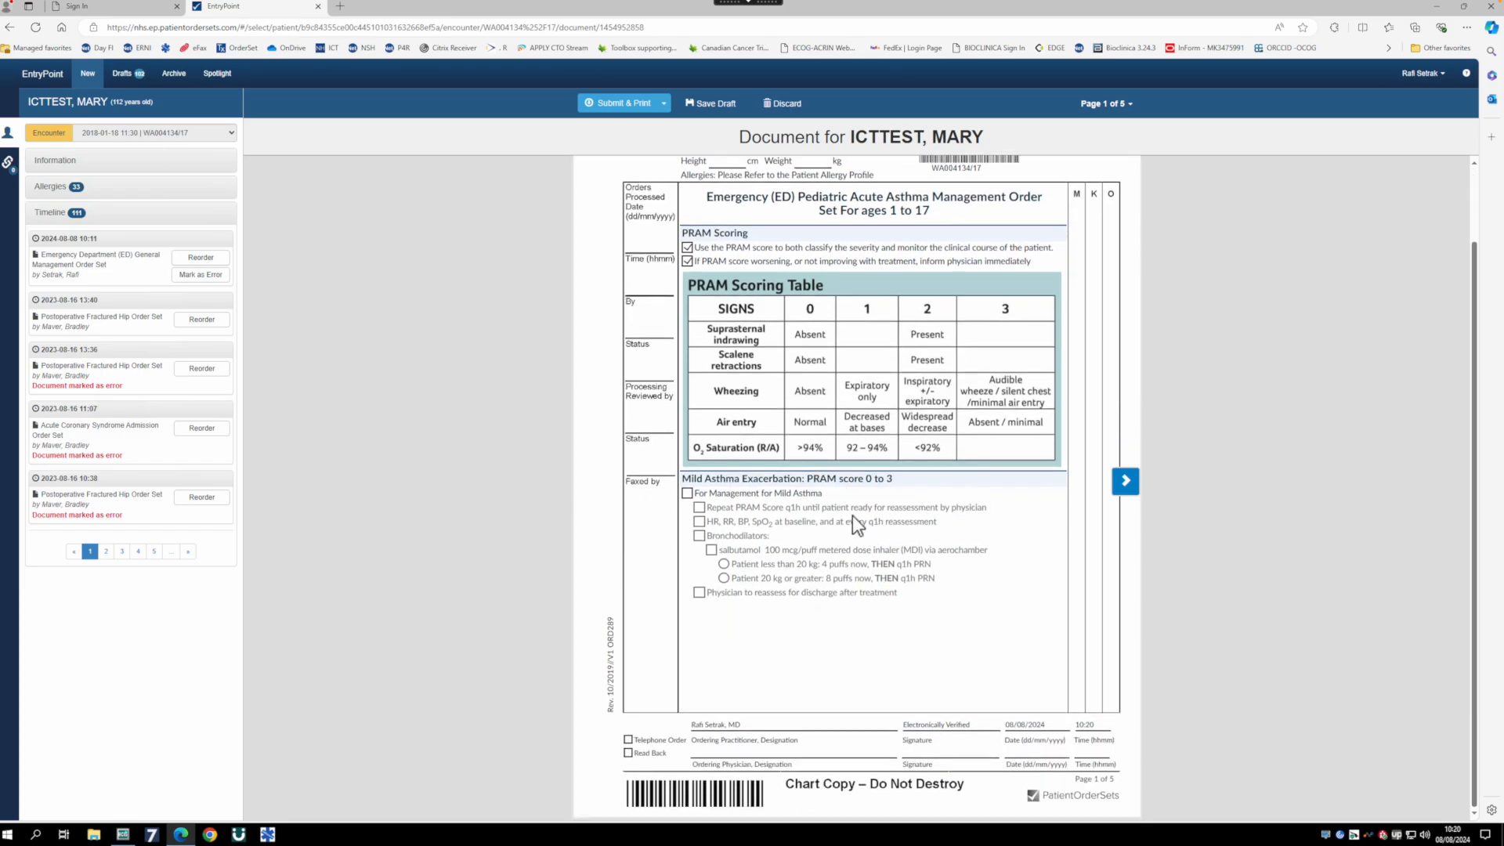
pyautogui.click(1122, 483)
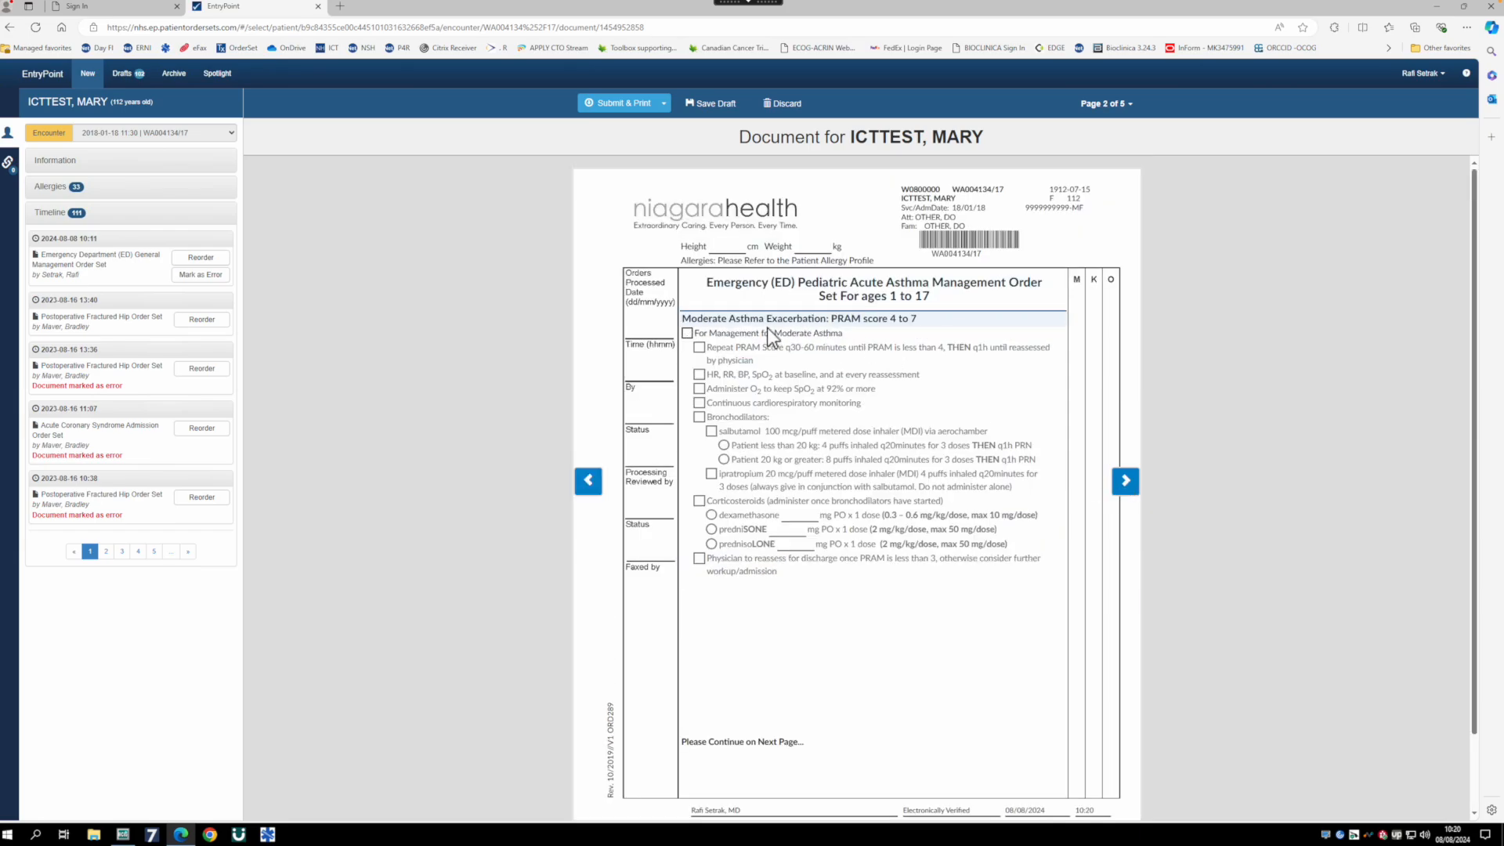
pyautogui.click(1126, 482)
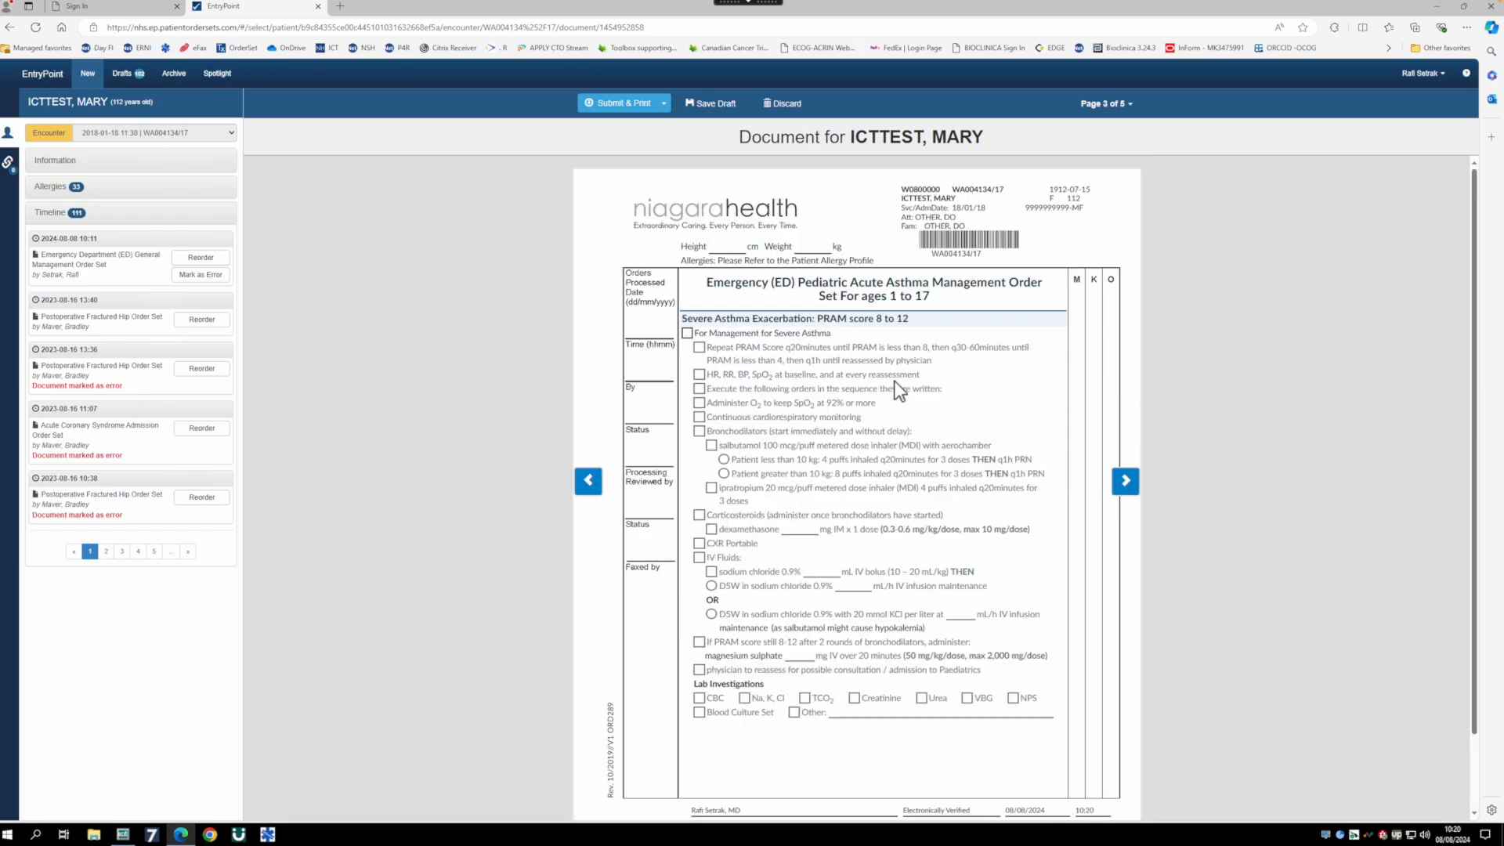
pyautogui.click(1124, 484)
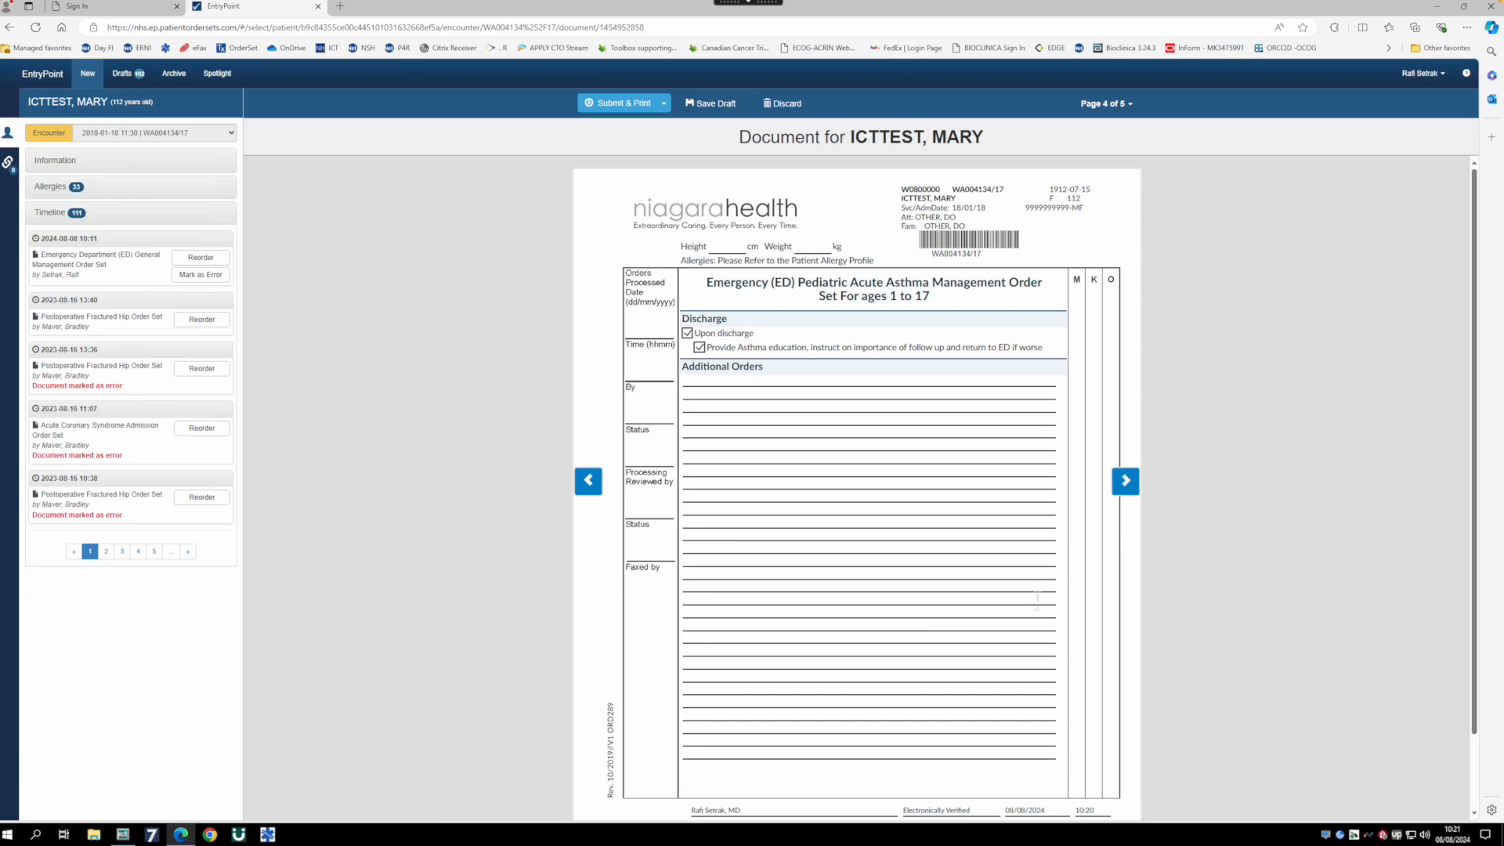
pyautogui.click(1125, 483)
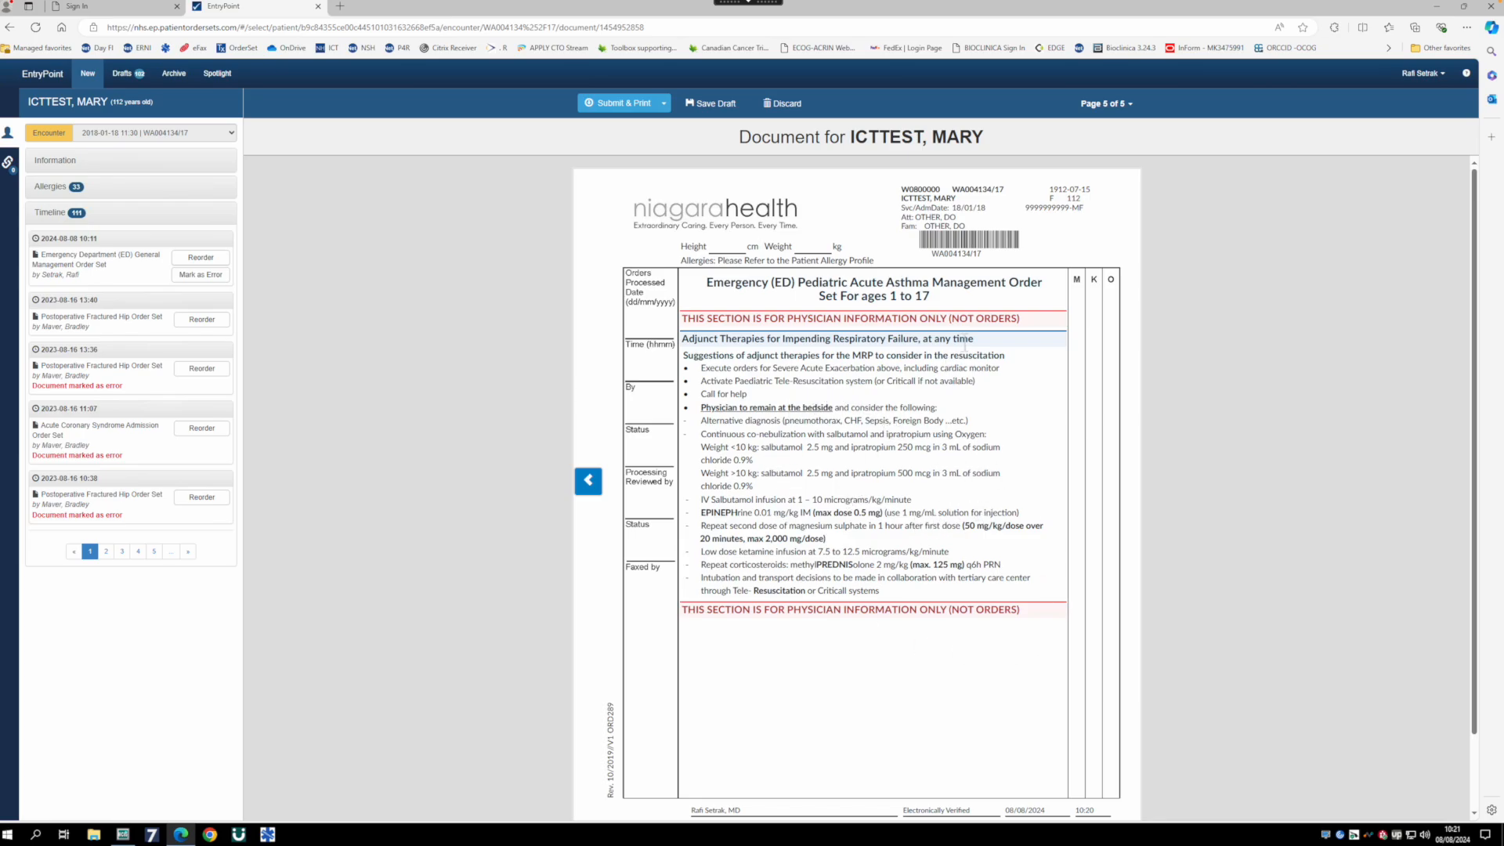
pyautogui.click(783, 104)
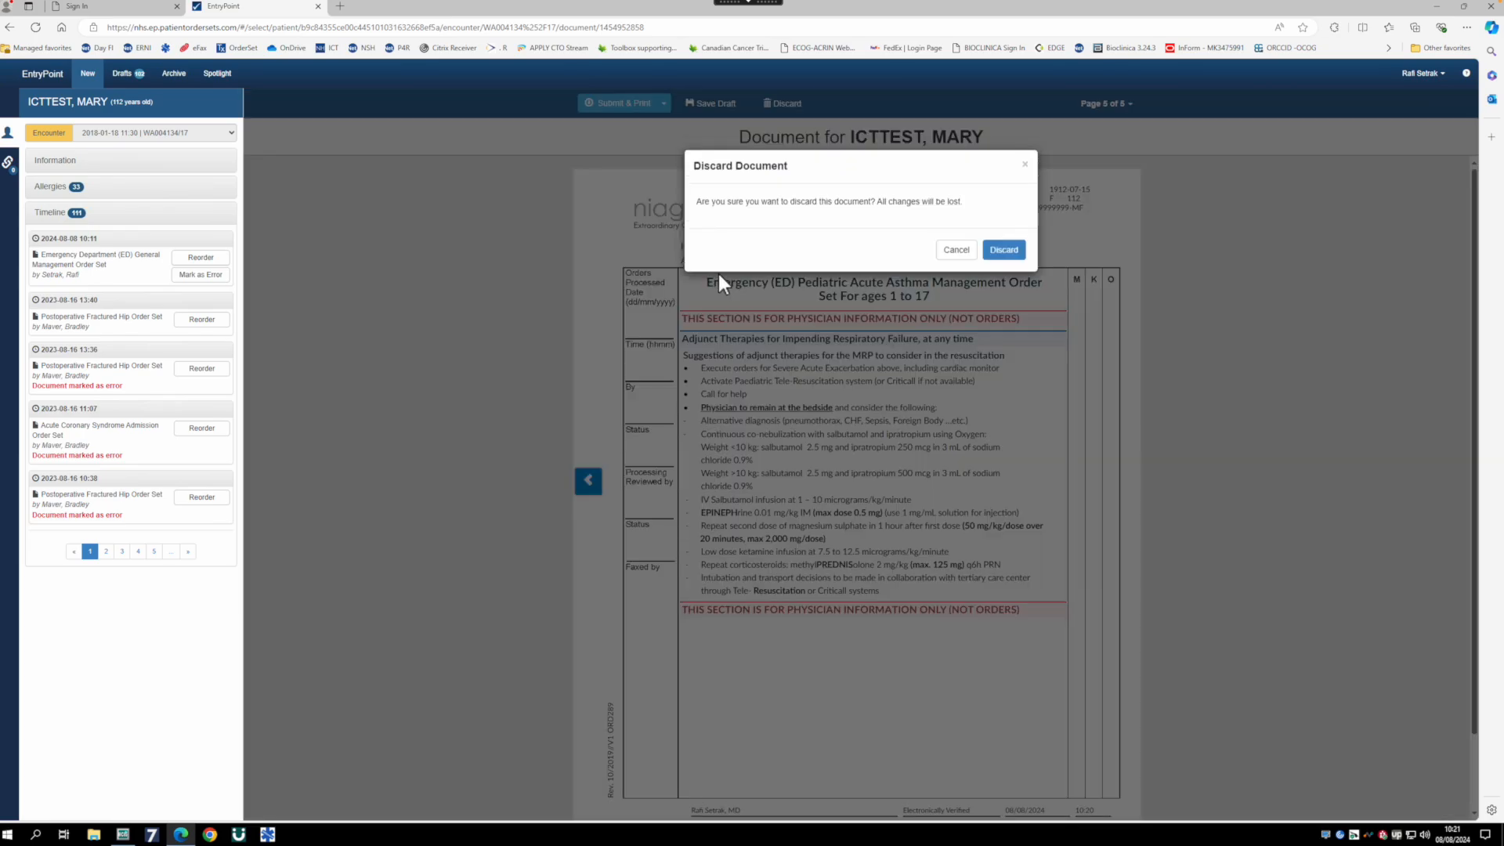
pyautogui.click(1002, 260)
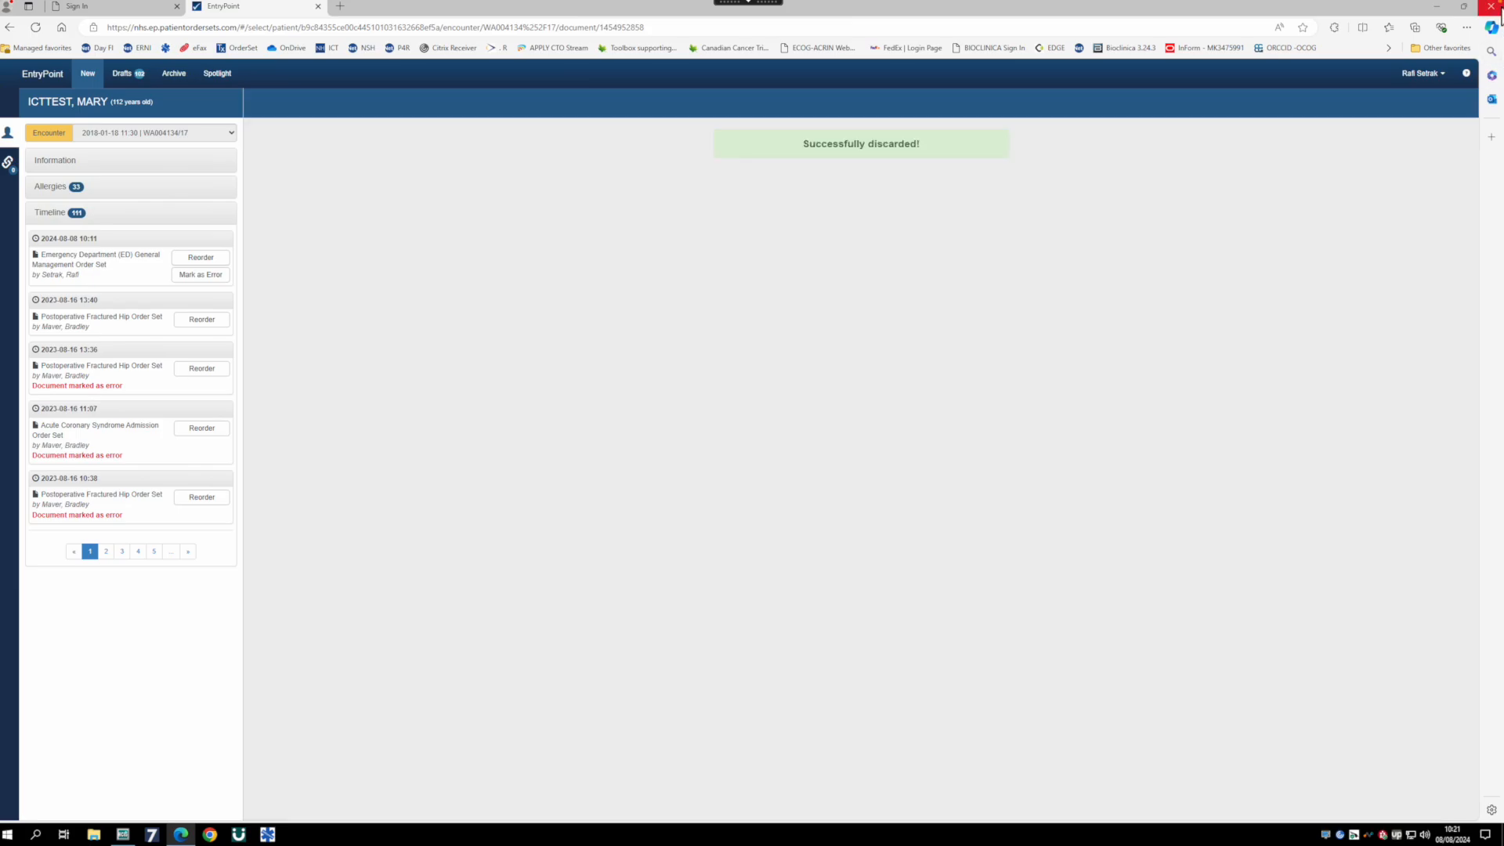